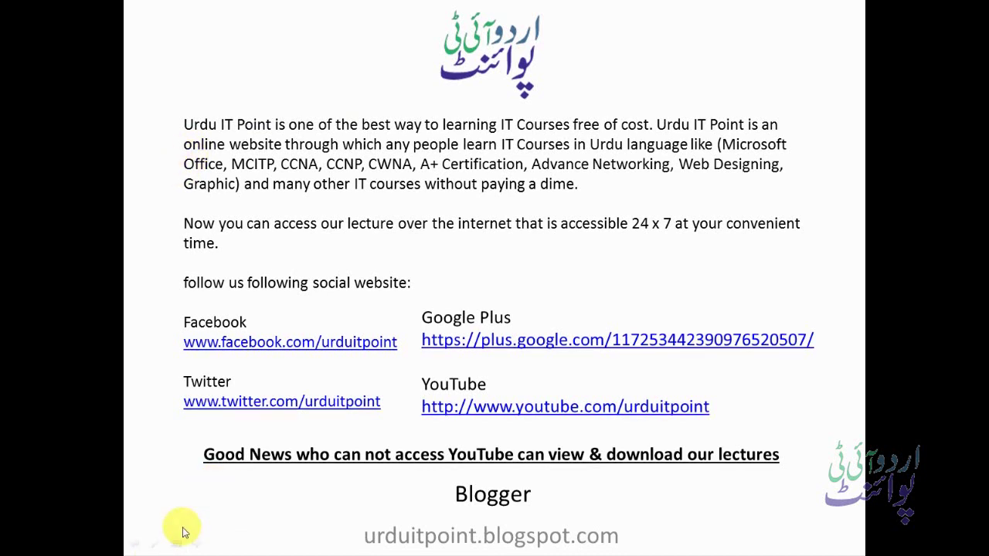
Step: Underline 'Blogger' with the red pen, then advance to the Lecture No. 13 title slide
click(155, 545)
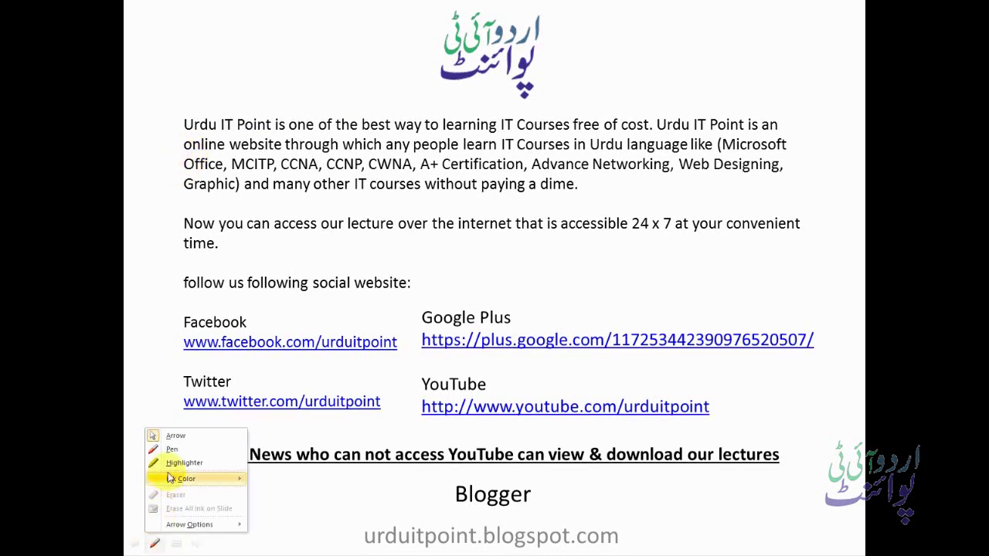
click(158, 448)
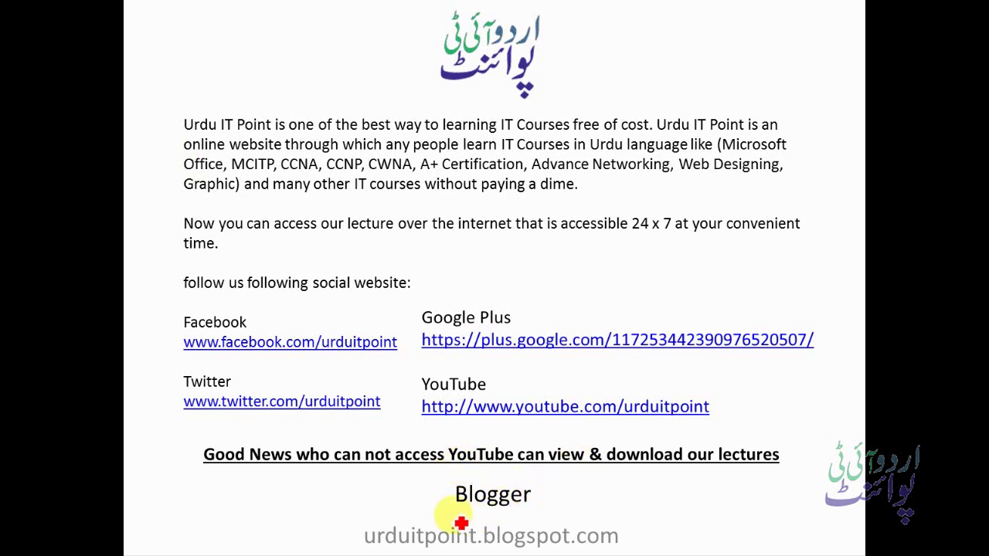
drag(450, 511, 569, 510)
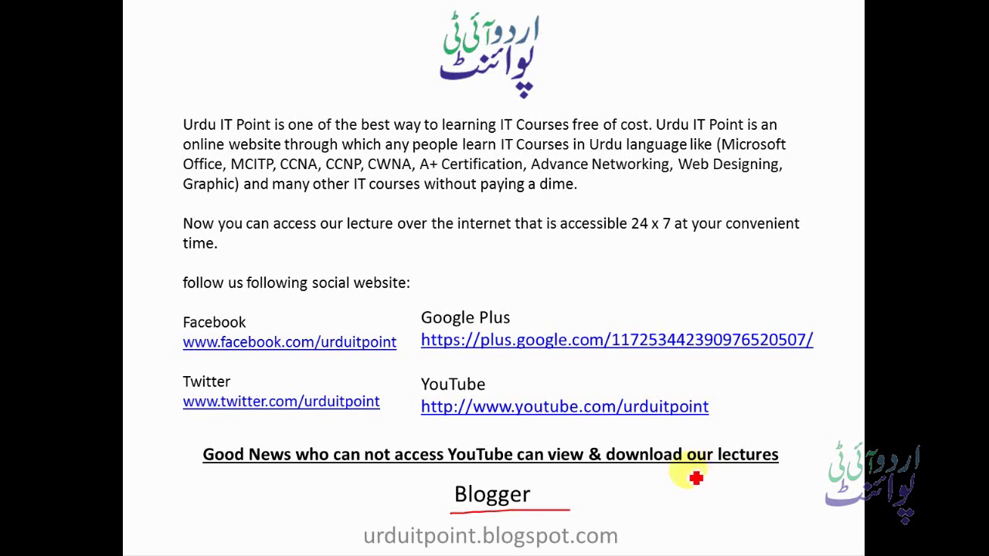
right_click(559, 204)
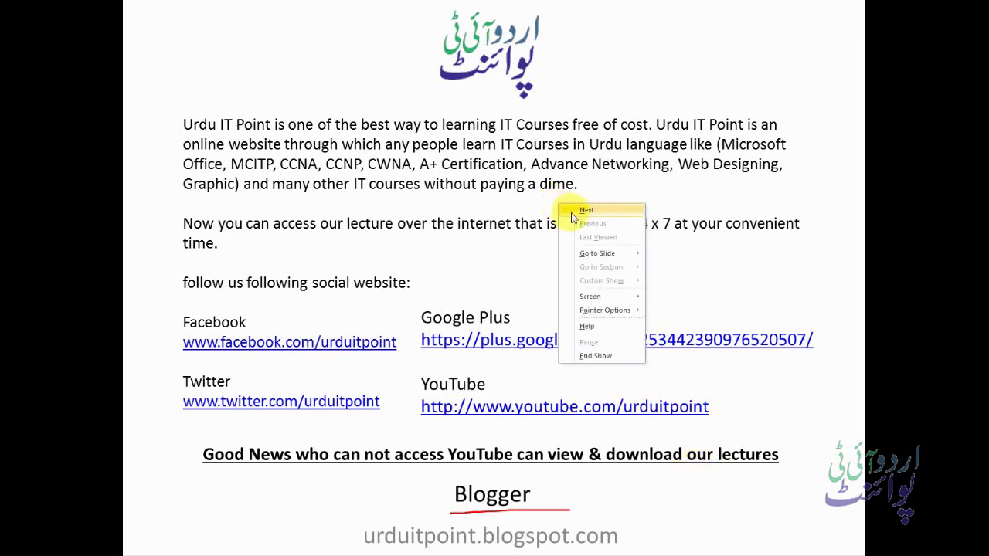
click(571, 212)
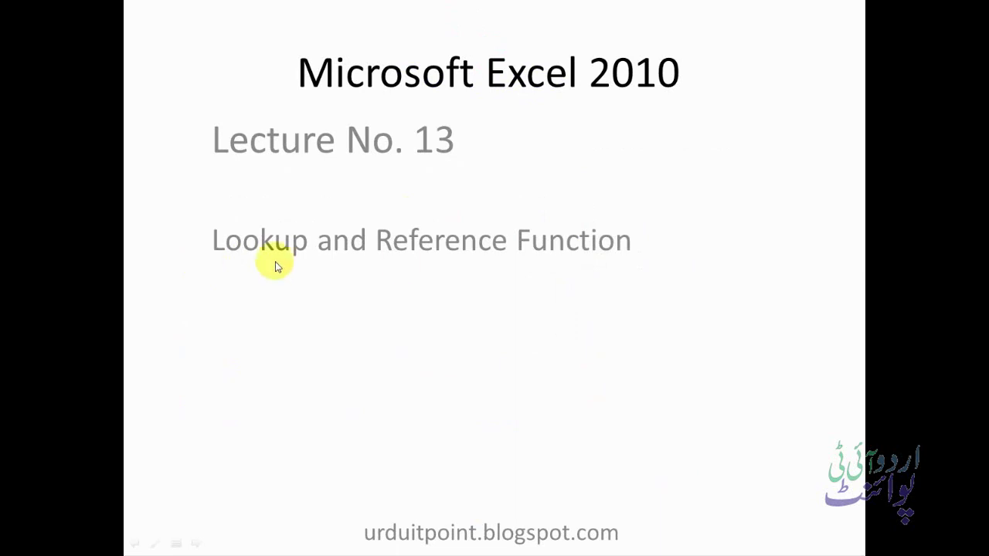
Step: Advance to the VLOOKUP–INDEX function list slide and draw a red pen line beside the list
right_click(409, 203)
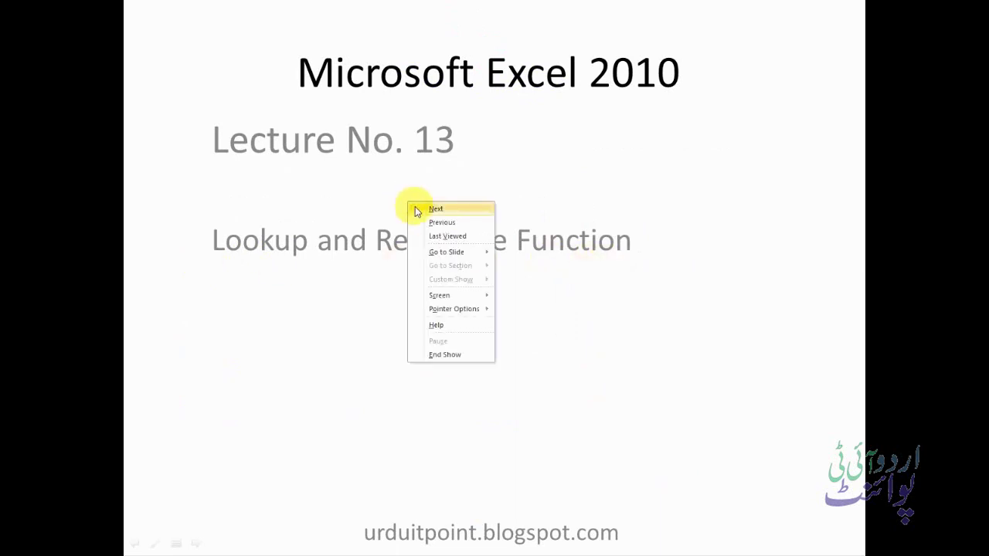
click(416, 210)
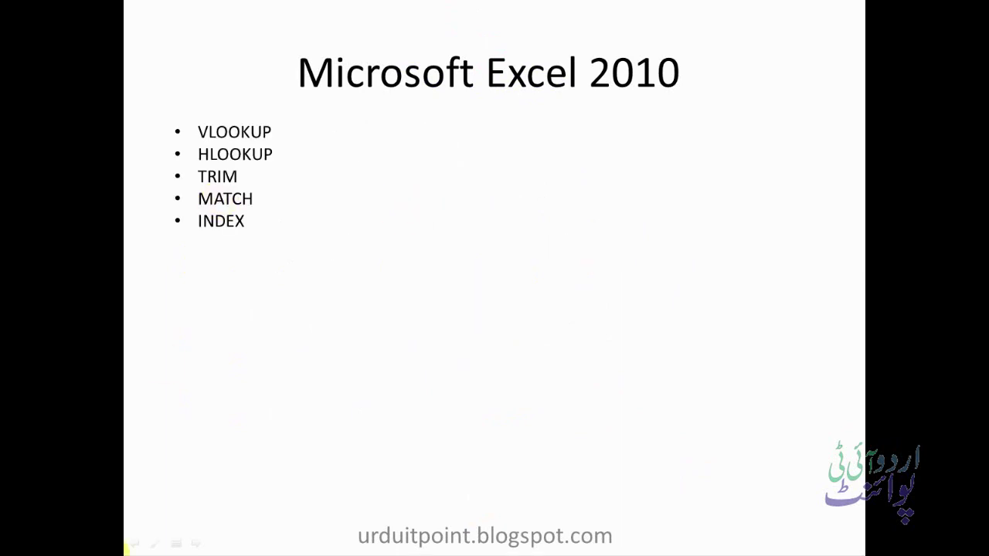
click(154, 542)
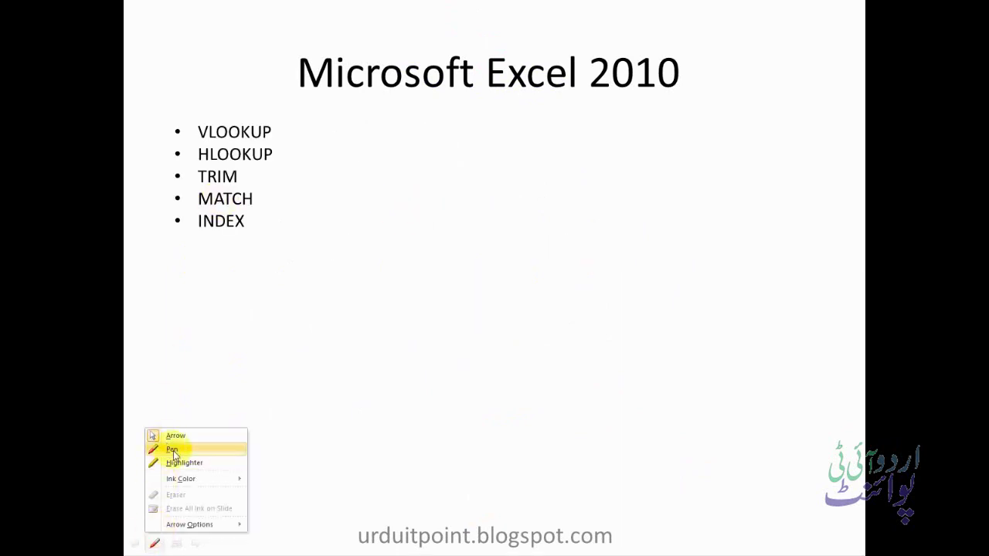
click(173, 449)
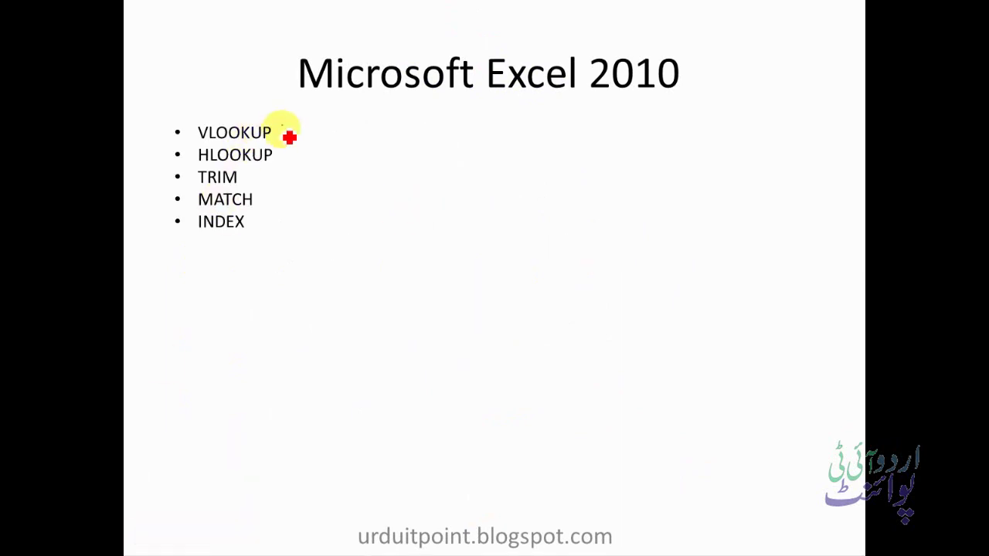
drag(282, 125, 267, 240)
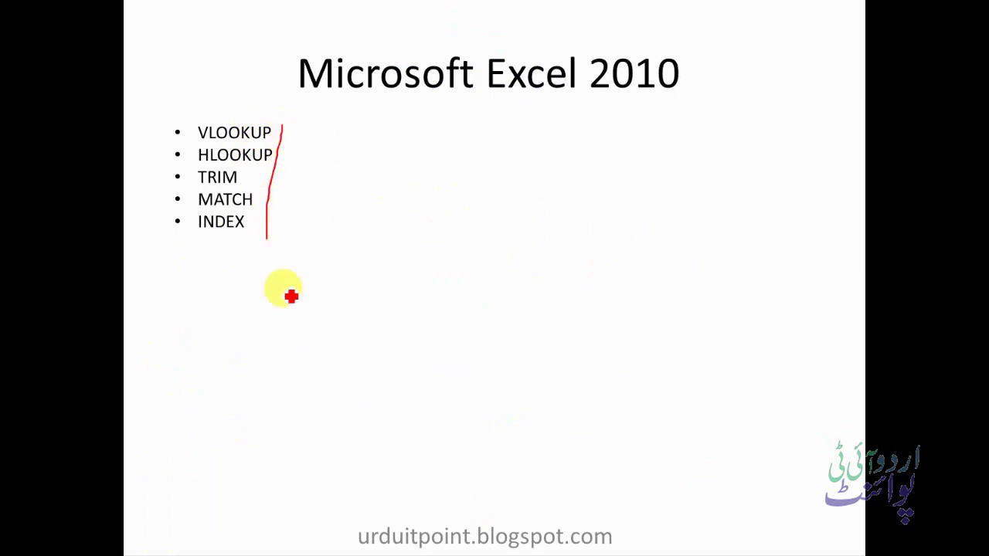
right_click(349, 223)
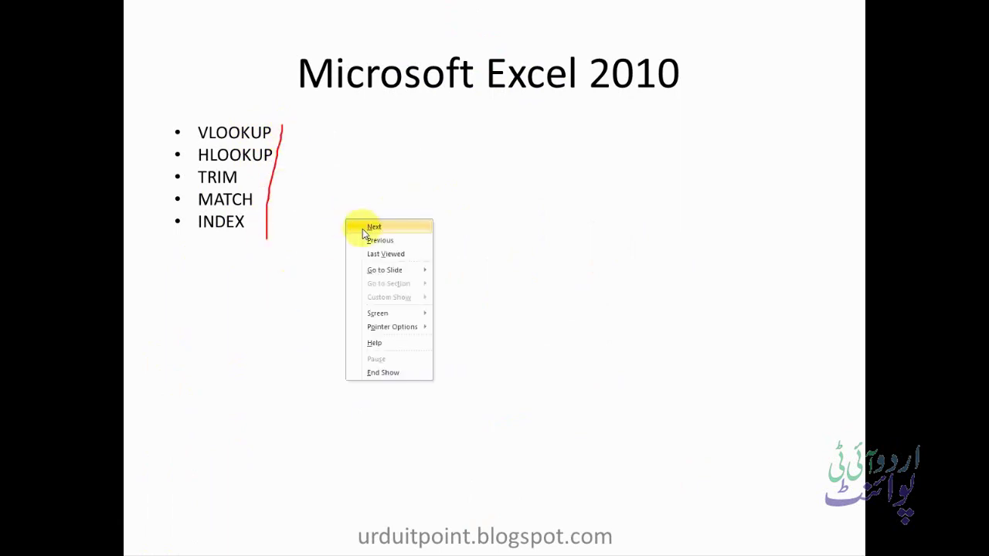
Step: Show the VLOOKUP syntax slide, glance at the HLOOKUP slide, then return to VLOOKUP
click(367, 227)
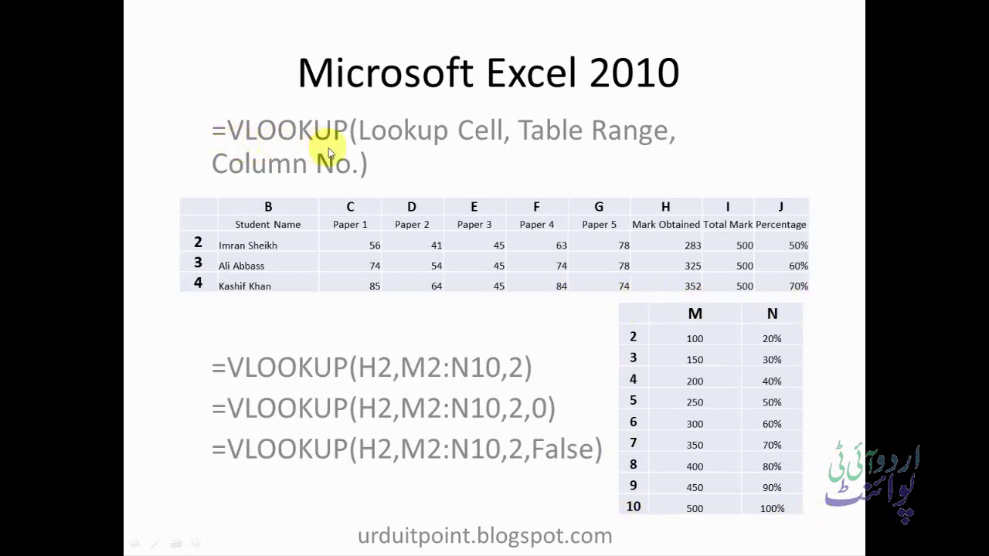
right_click(368, 138)
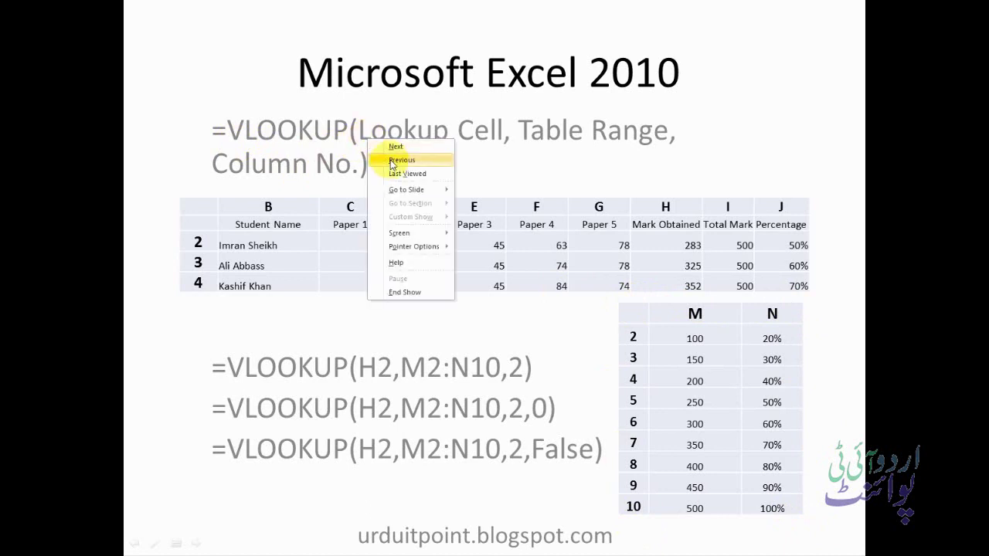
click(391, 147)
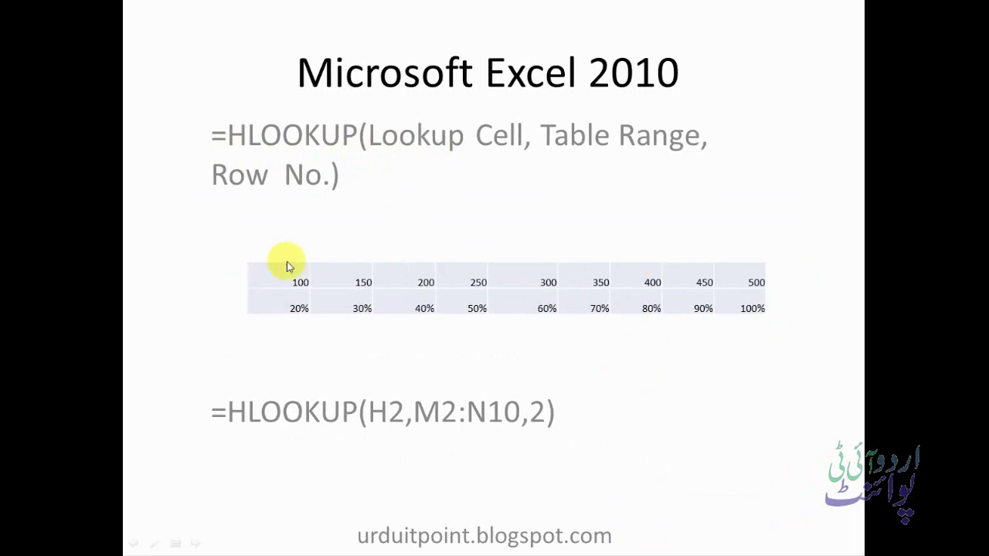
right_click(387, 198)
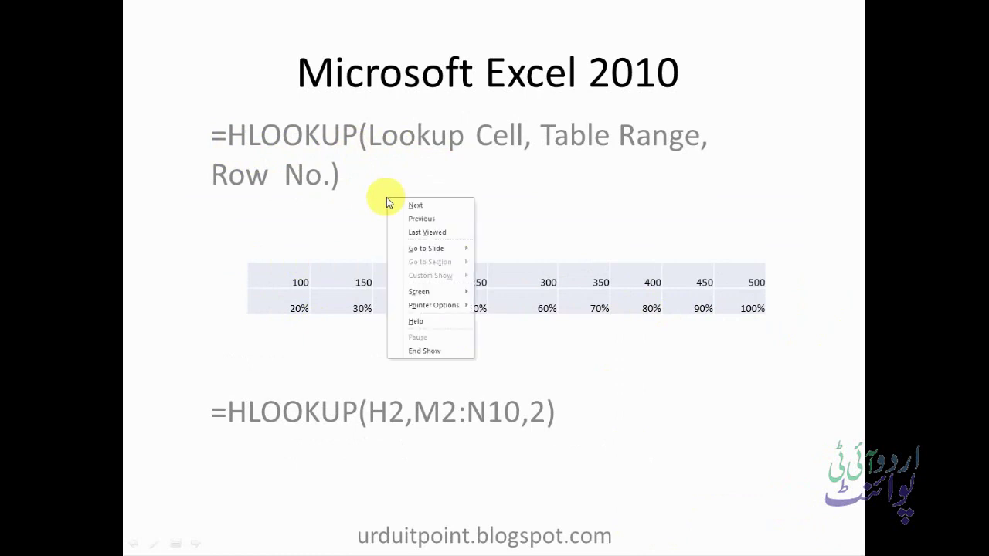
click(421, 219)
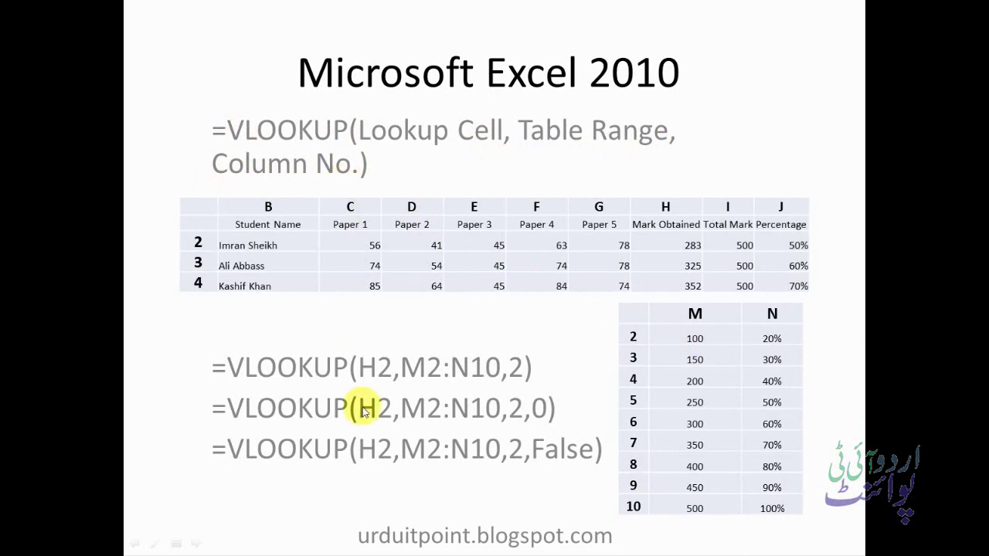
Step: With the red pen, underline H2, 283 and M2:N10 on the VLOOKUP slide
click(154, 543)
click(172, 450)
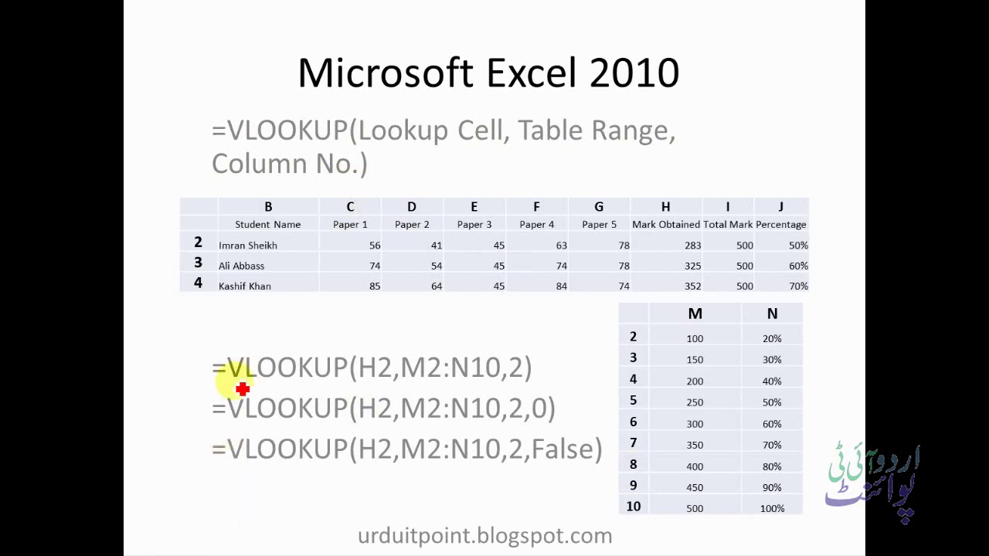
drag(365, 380, 391, 378)
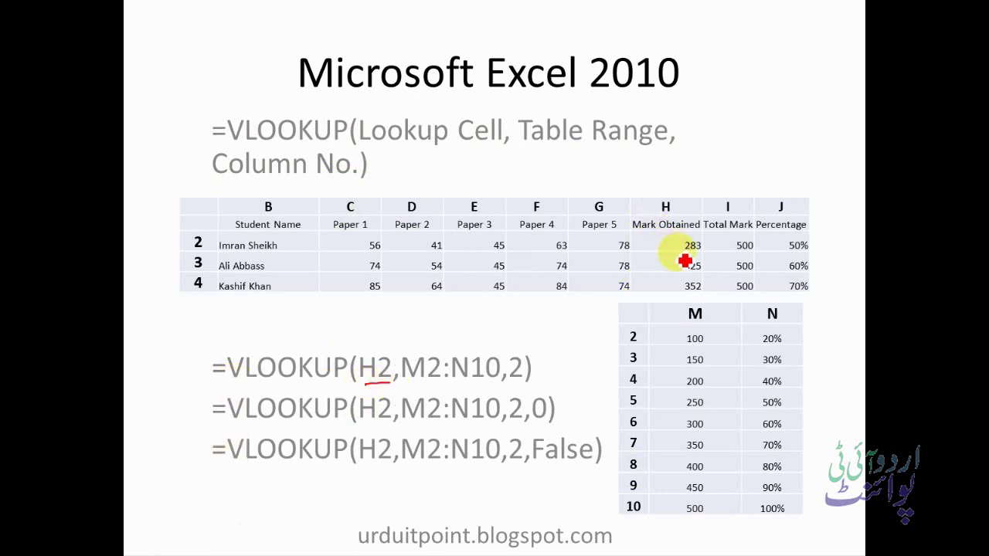
drag(678, 252, 702, 248)
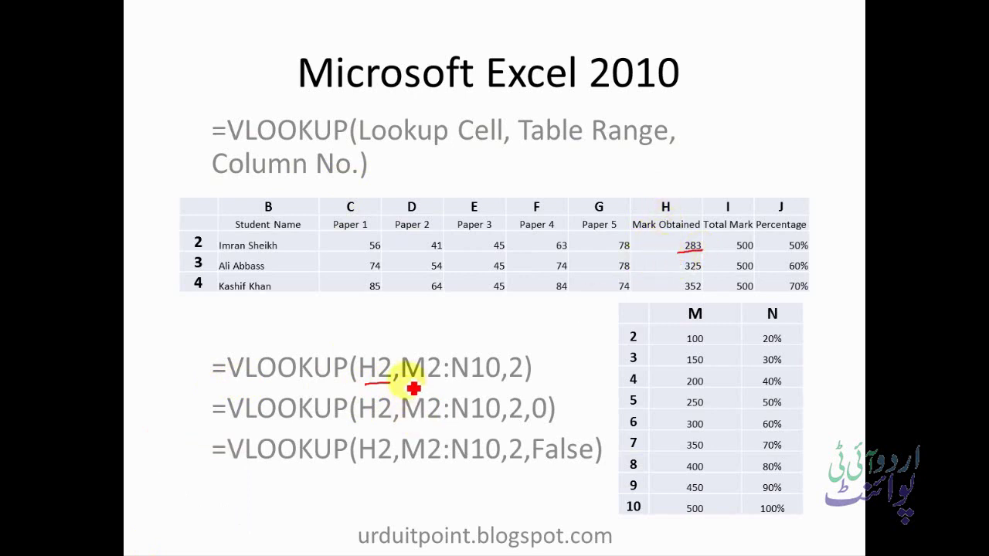
drag(405, 381, 502, 383)
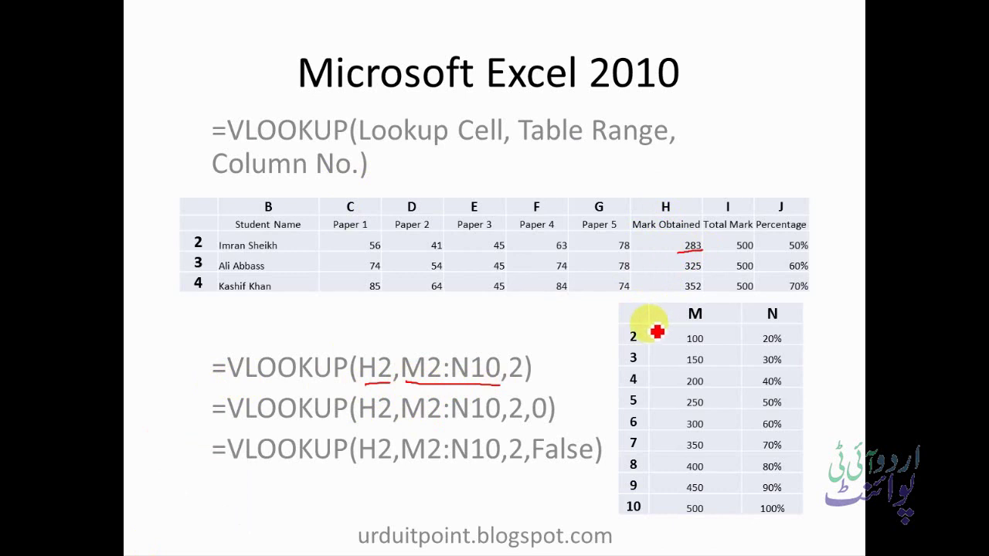
Step: Outline the M/N lookup table columns and mark the 50% value in red ink
mouse_move(655, 329)
mouse_down()
mouse_move(786, 332)
mouse_move(727, 528)
mouse_move(659, 329)
mouse_up()
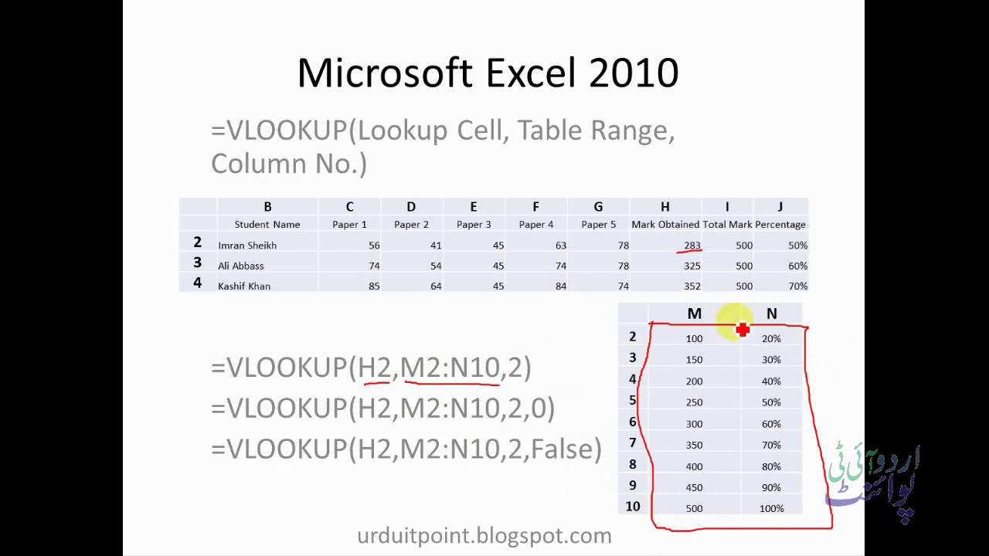
drag(742, 326, 801, 455)
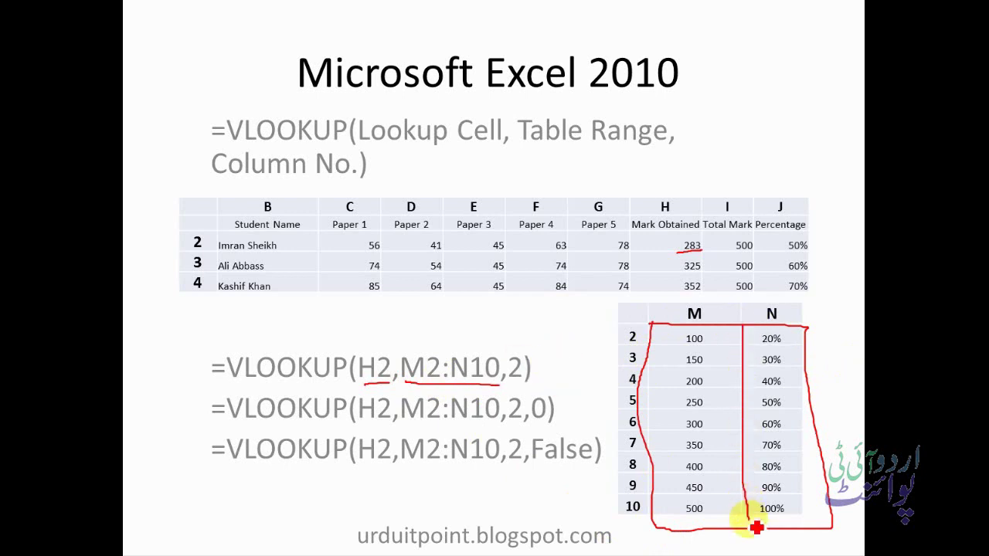
drag(801, 421, 803, 331)
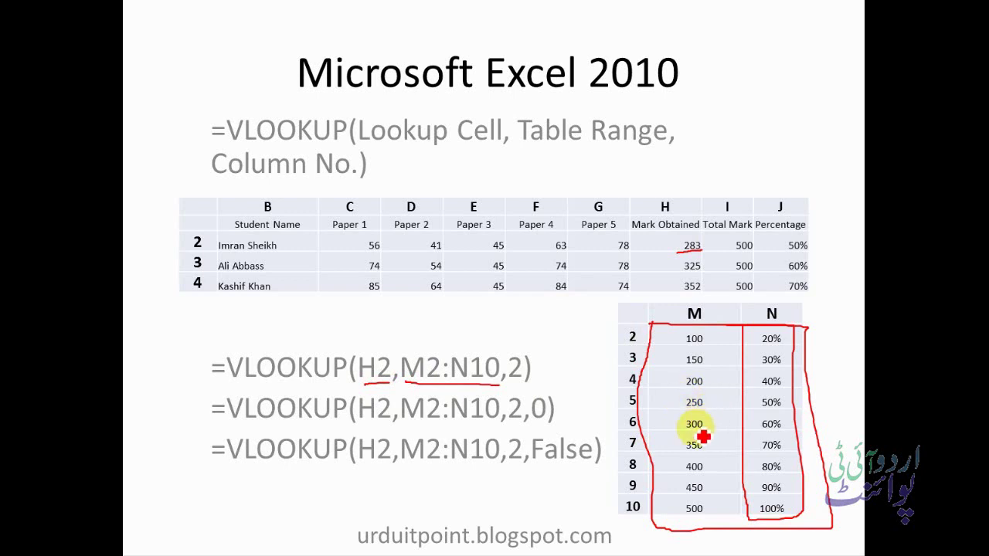
drag(786, 384, 795, 413)
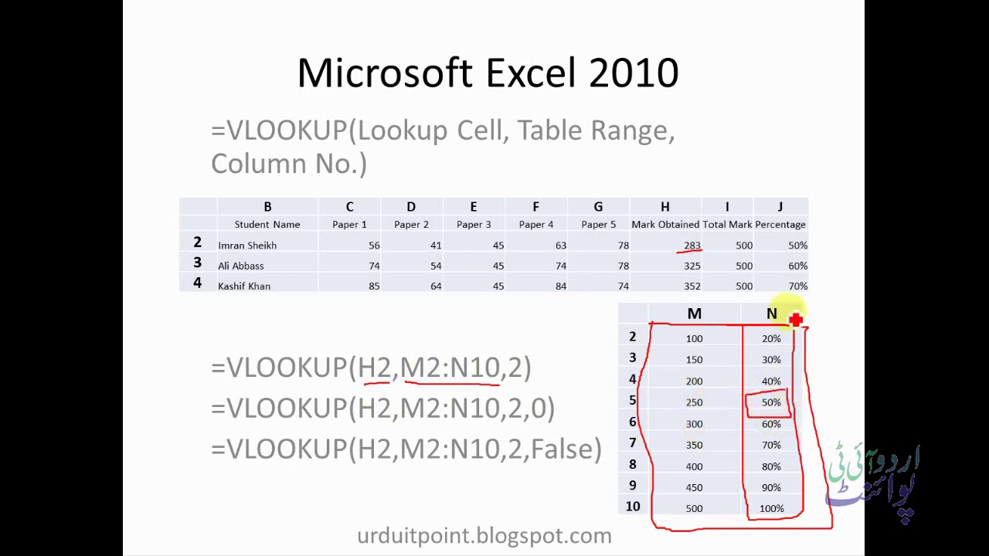
mouse_move(758, 242)
mouse_down()
mouse_move(769, 255)
mouse_move(807, 240)
mouse_up()
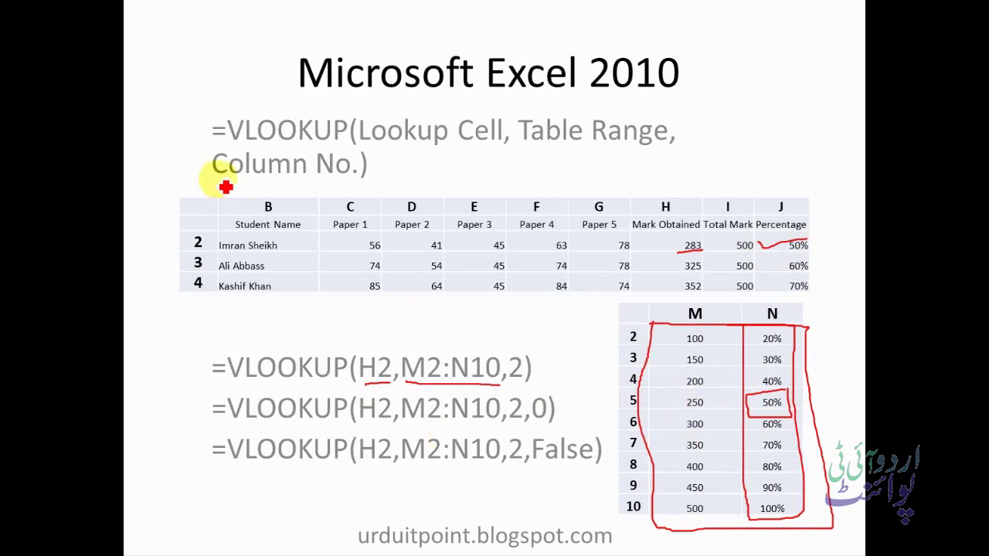
Step: Underline Column No. in the syntax line, plus the 0 and False arguments
drag(218, 180, 375, 191)
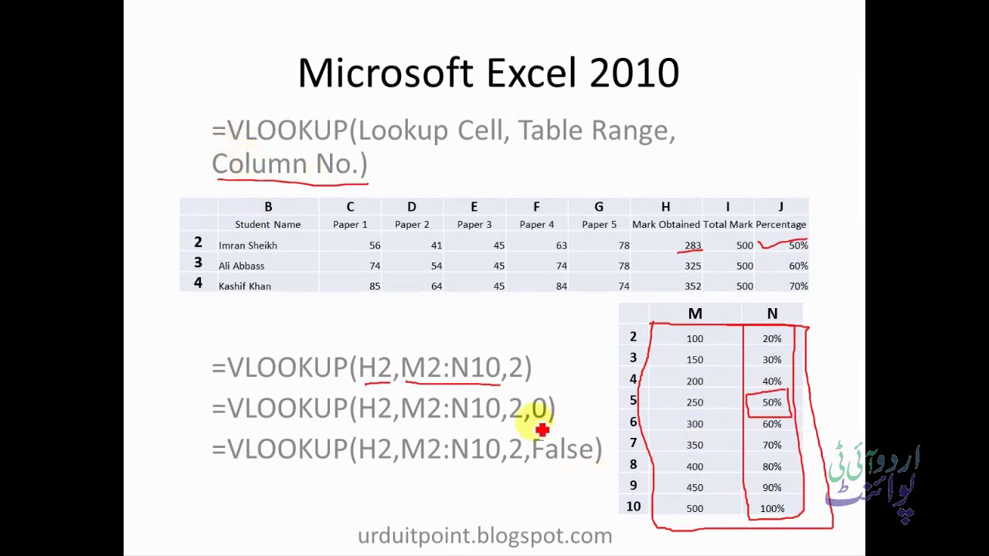
drag(533, 421, 554, 421)
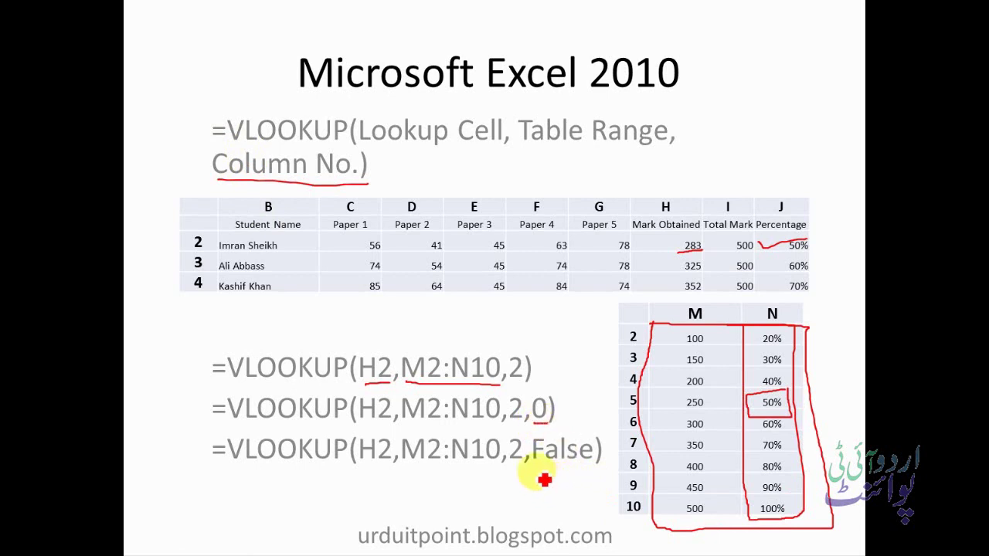
drag(532, 464, 599, 464)
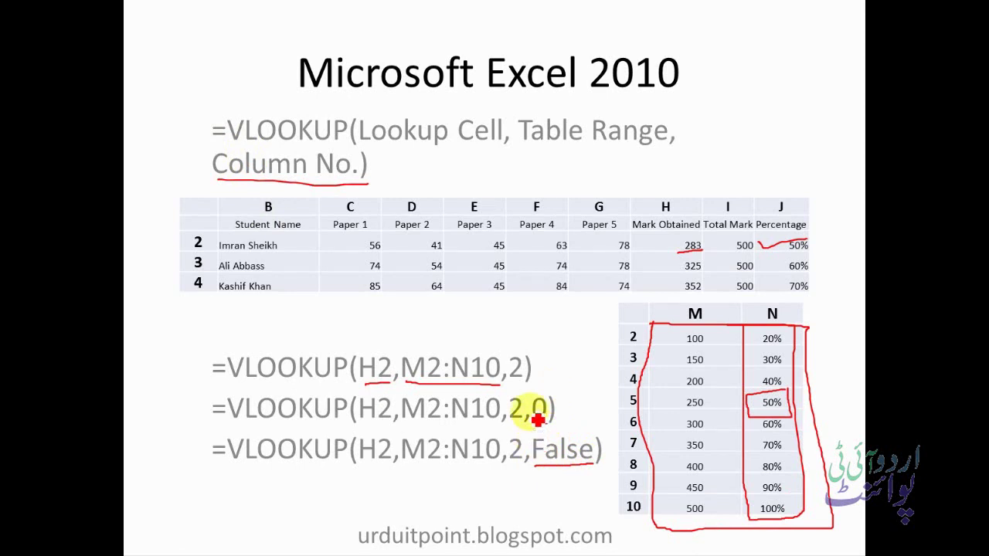
right_click(553, 313)
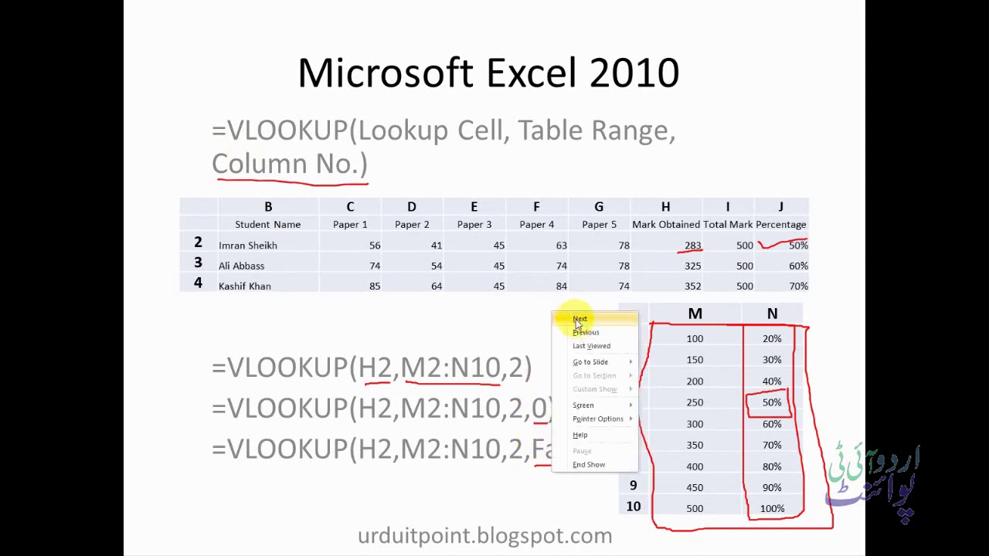
Step: Advance past the HLOOKUP slide to the nested VLOOKUP example slide
click(576, 320)
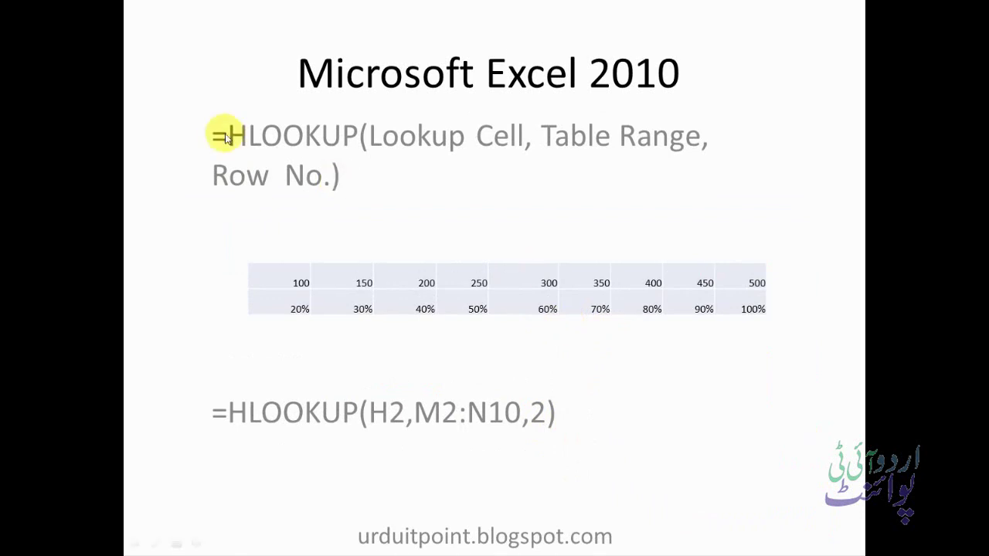
right_click(445, 164)
click(461, 173)
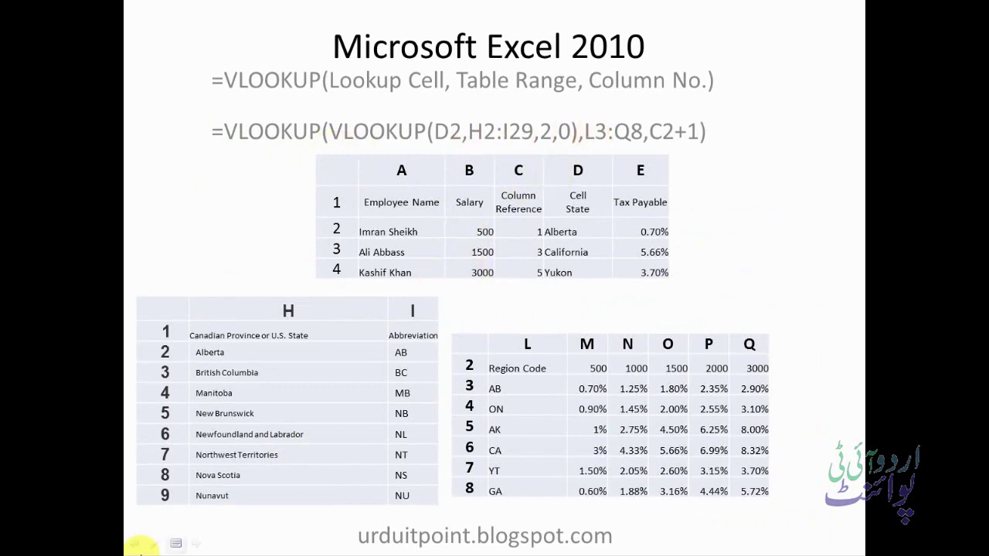
Step: Mark the Salary 500 value, the Alberta cell and the 500 heading in red ink
click(154, 544)
click(178, 451)
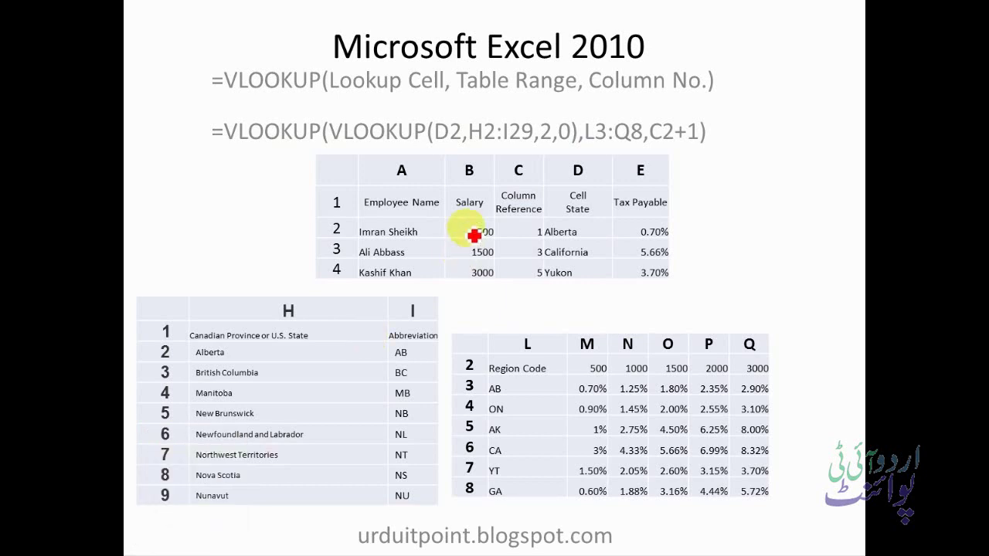
mouse_move(443, 221)
mouse_down()
mouse_move(502, 252)
mouse_move(445, 220)
mouse_up()
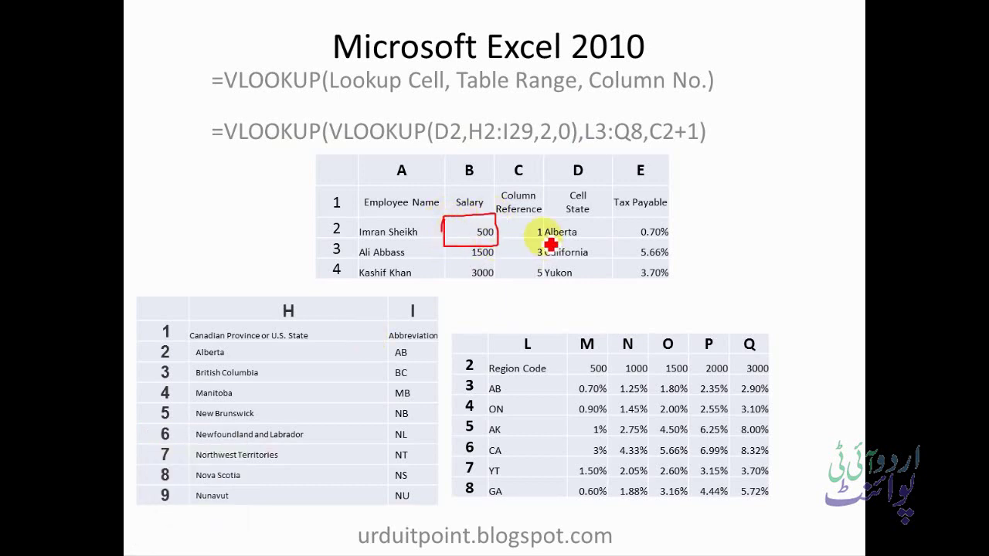
mouse_move(544, 235)
mouse_down()
mouse_move(549, 222)
mouse_move(540, 239)
mouse_up()
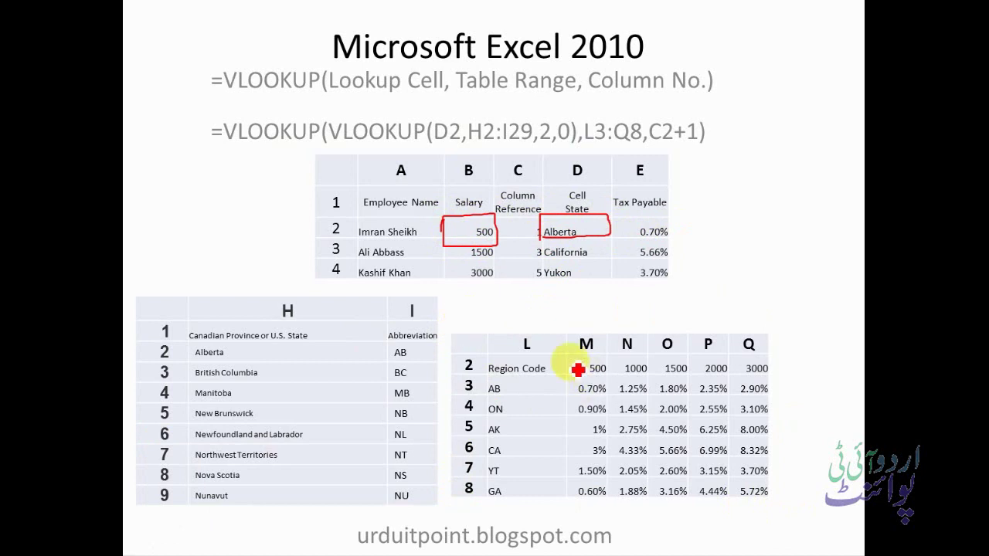
mouse_move(566, 354)
mouse_down()
mouse_move(575, 375)
mouse_move(573, 363)
mouse_up()
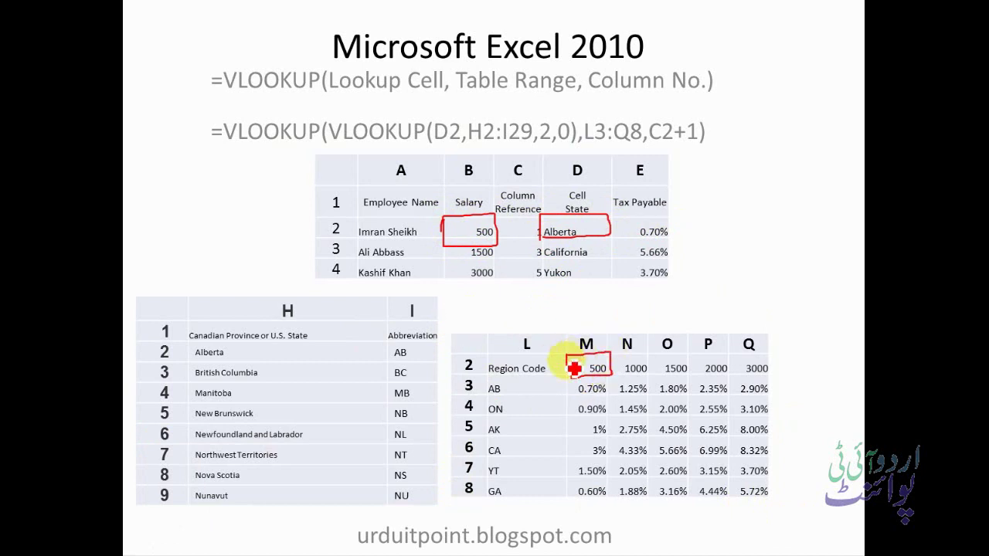
Step: Tick the AB, CA and GA region codes, circle the 0.70% result, and advance past the last slide
drag(512, 391, 550, 378)
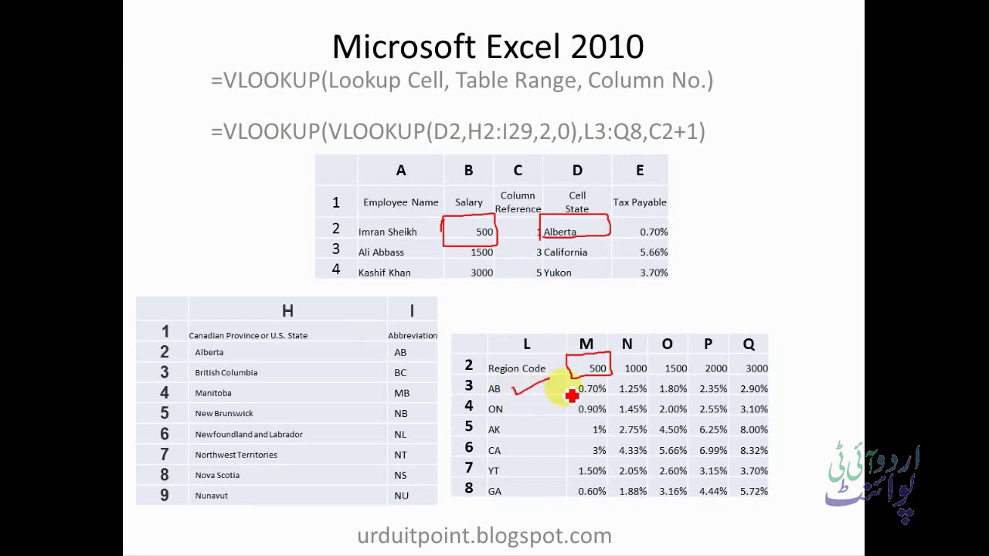
drag(516, 445, 562, 436)
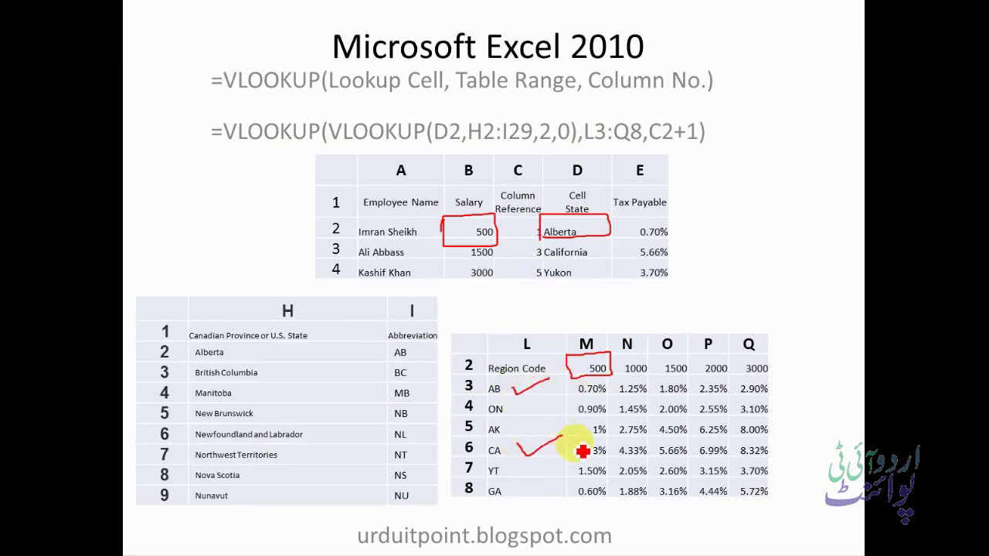
drag(516, 492, 564, 468)
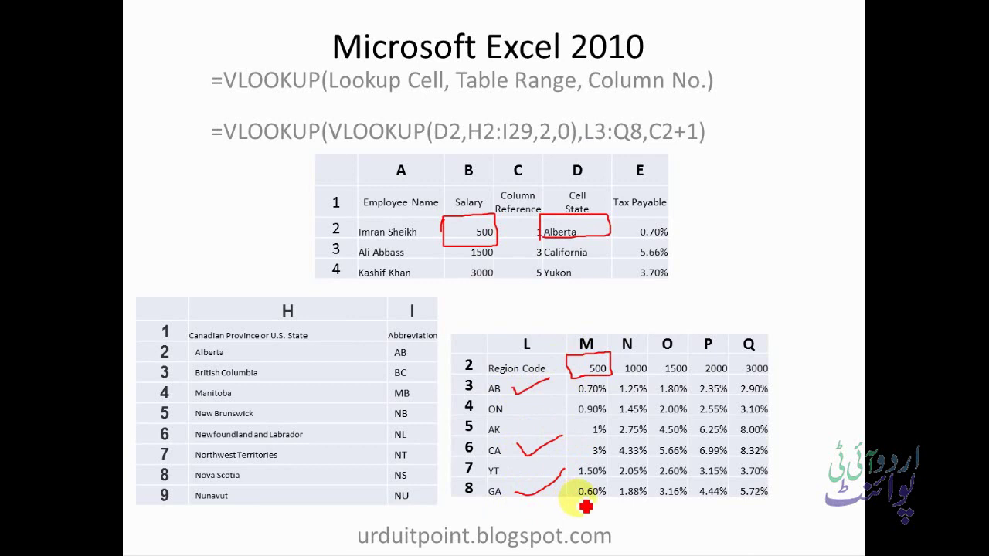
mouse_move(610, 217)
mouse_down()
mouse_move(612, 241)
mouse_move(624, 237)
mouse_up()
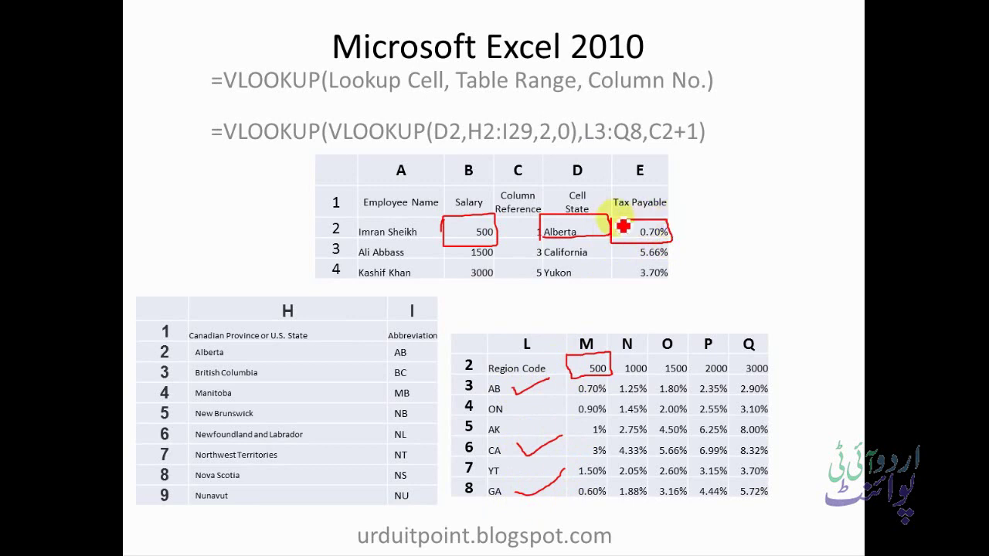
right_click(580, 185)
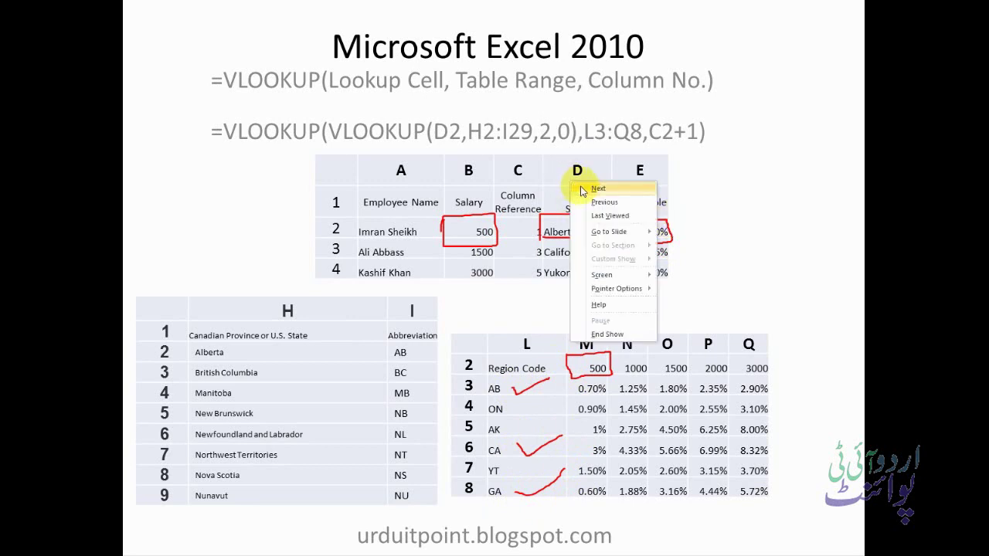
click(597, 189)
Step: End the show, discard the ink annotations, and switch to the Lecture 13 Excel workbook
right_click(516, 175)
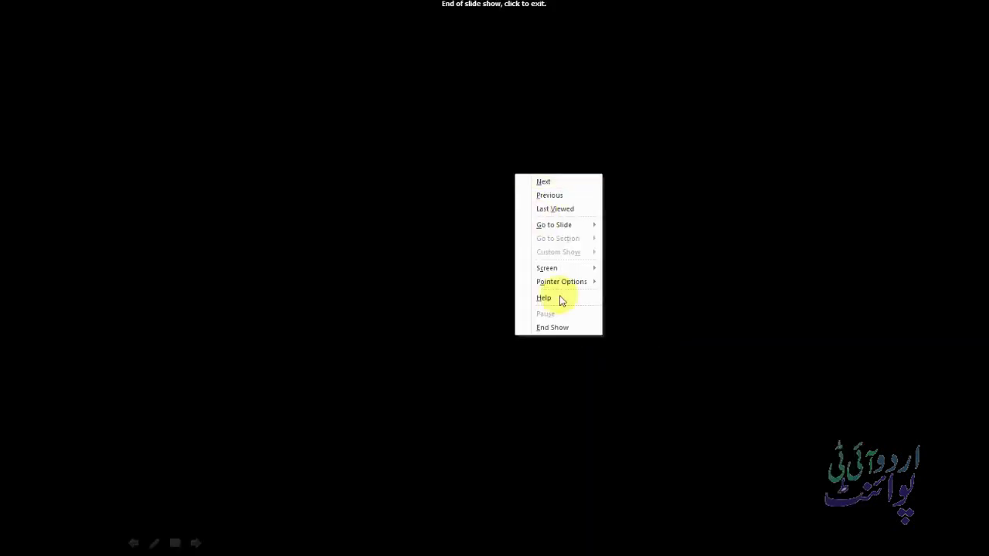
click(562, 328)
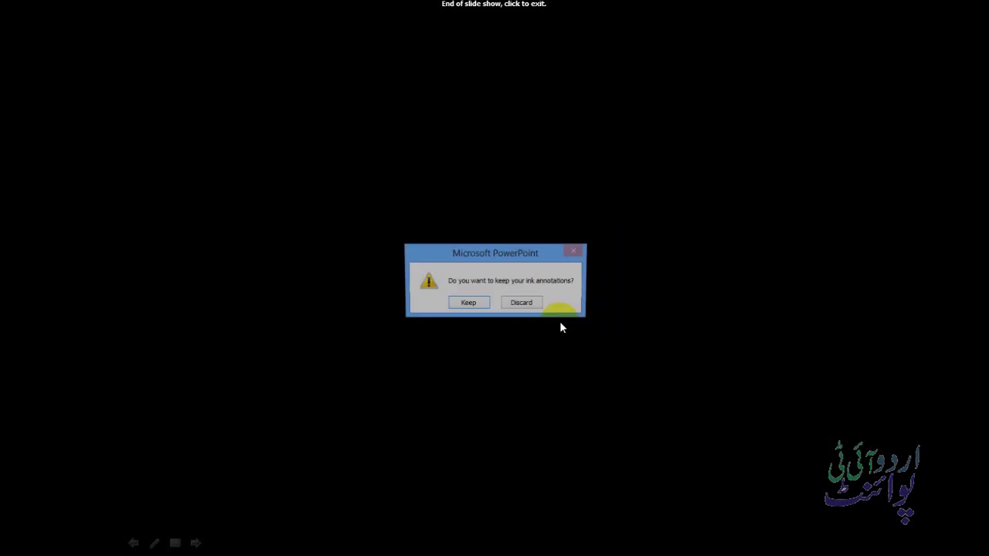
click(516, 304)
click(234, 547)
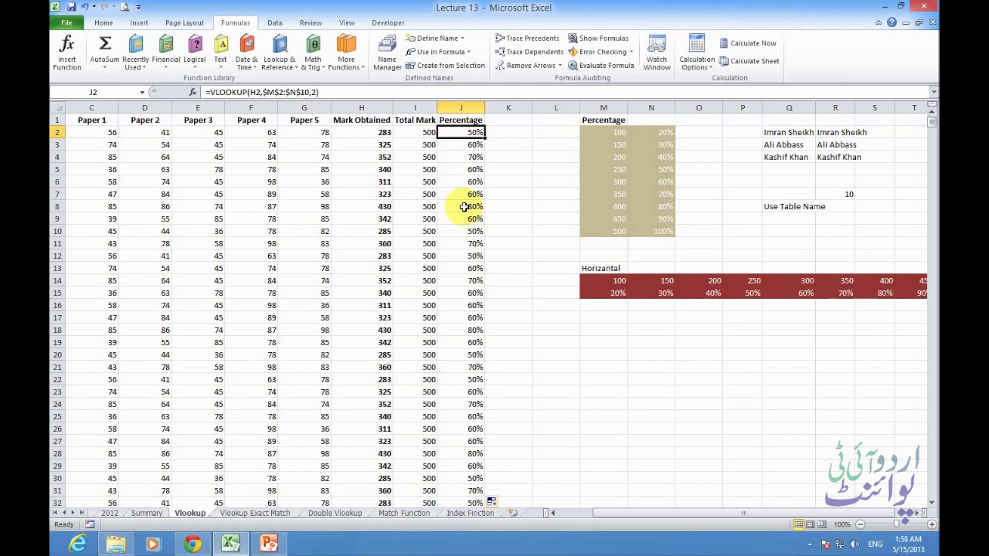
Step: Replace J2 with =VLOOKUP(H2,M2:N10,2) so 283 marks returns 50%
key(Delete)
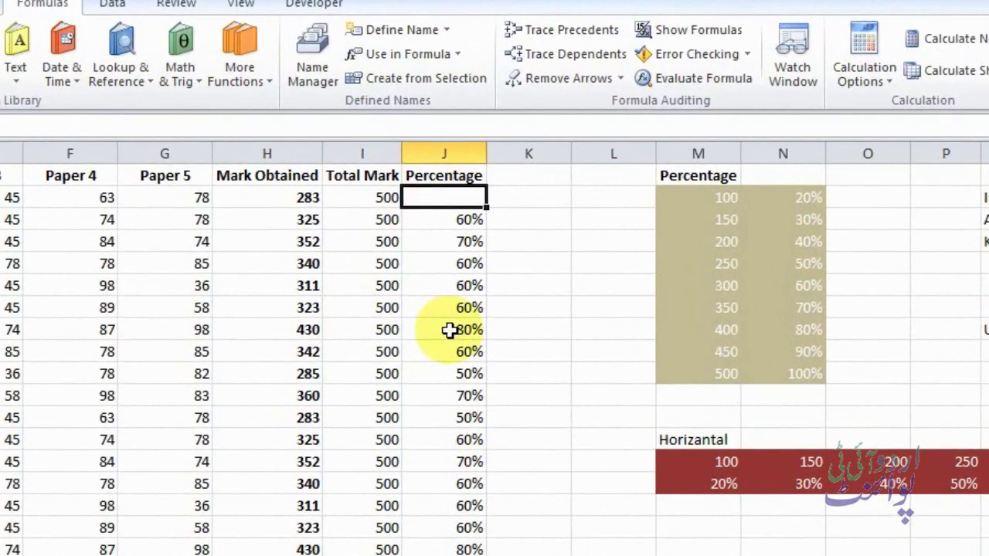
text(=)
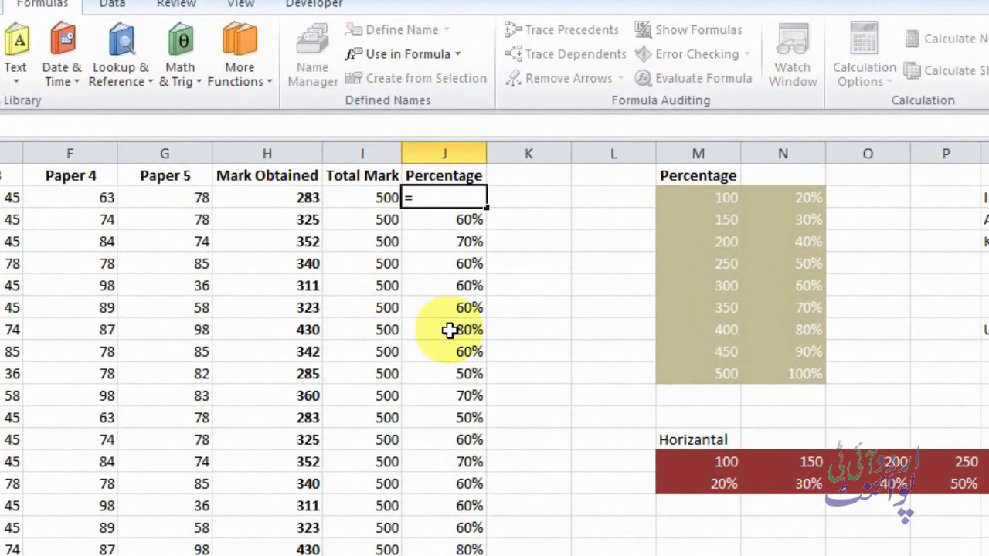
text(vlo)
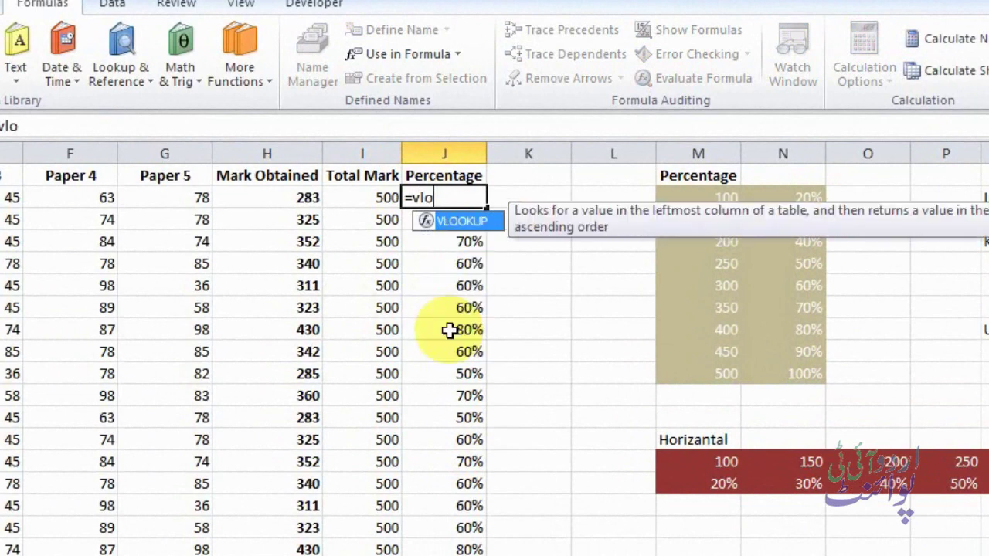
key(Tab)
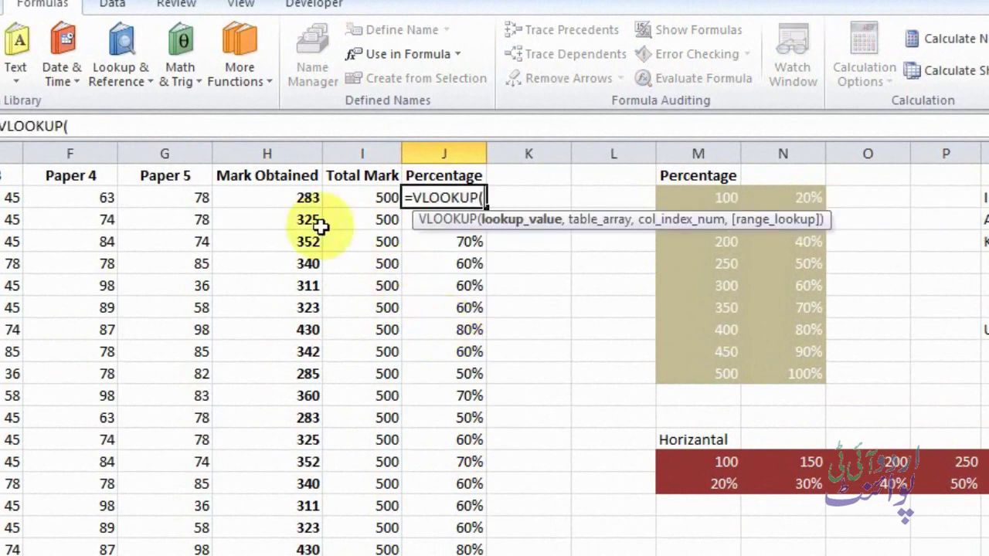
click(300, 199)
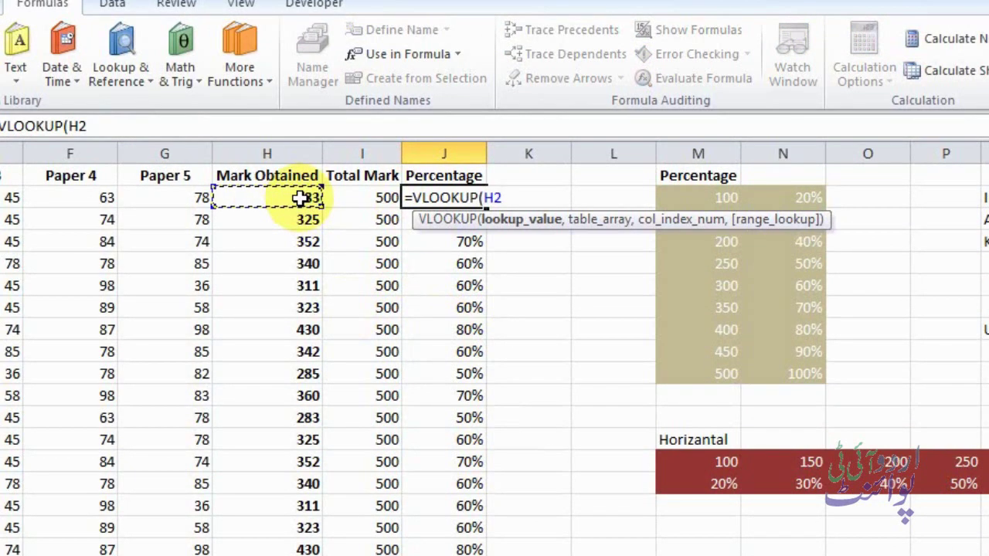
text(,)
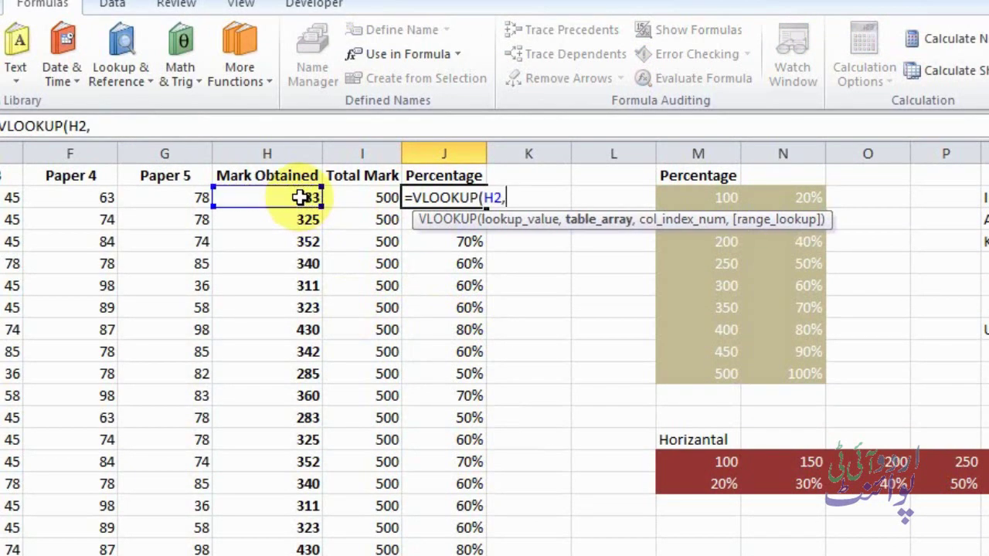
drag(668, 193, 781, 369)
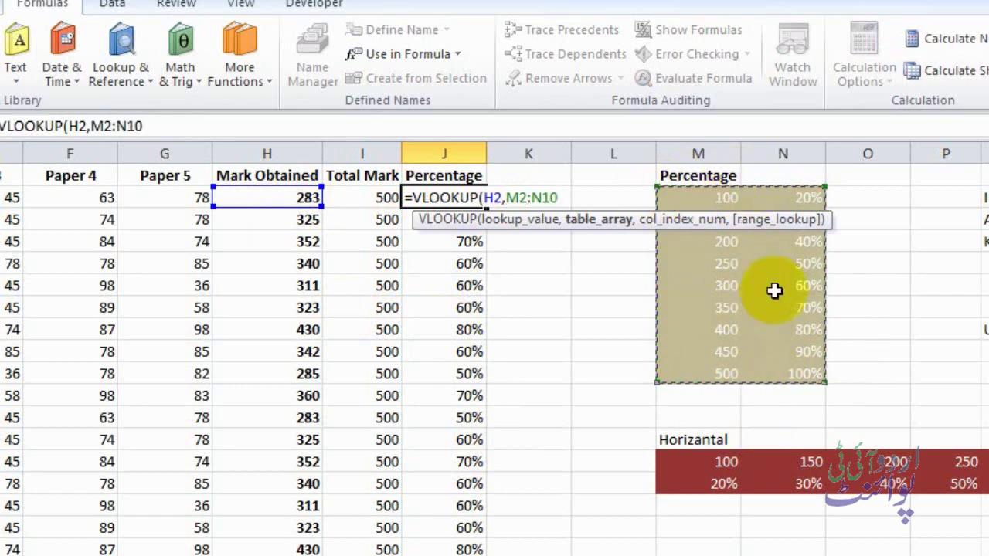
text(,)
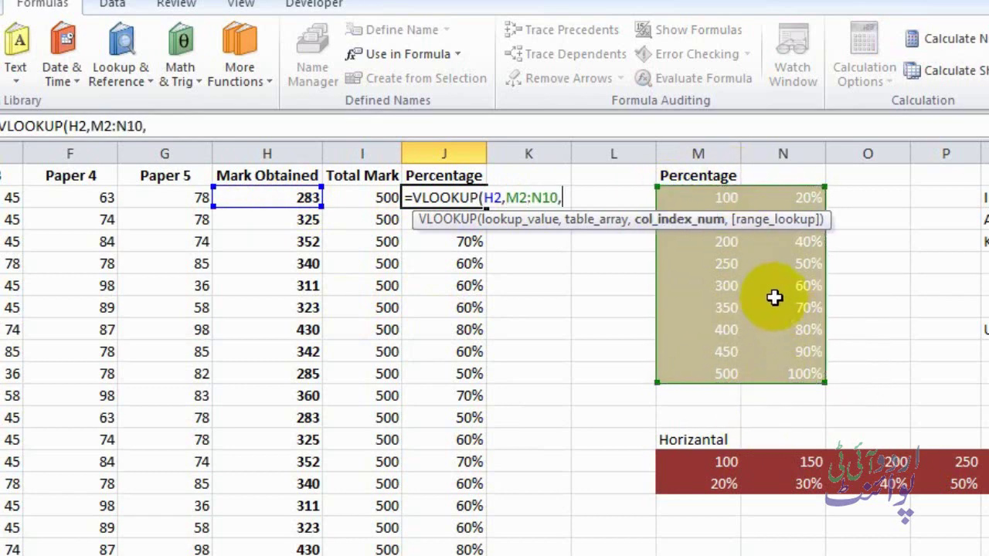
text(2)
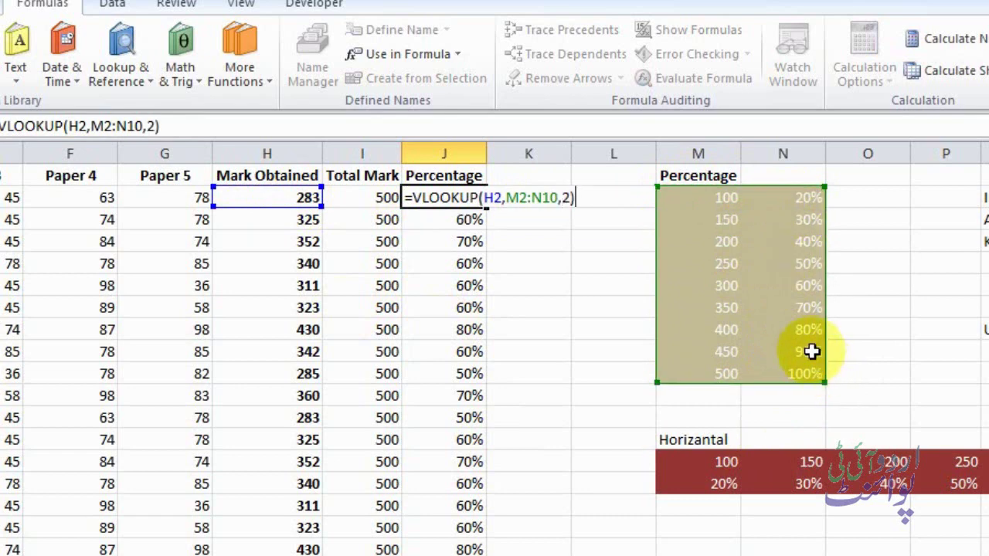
key(Return)
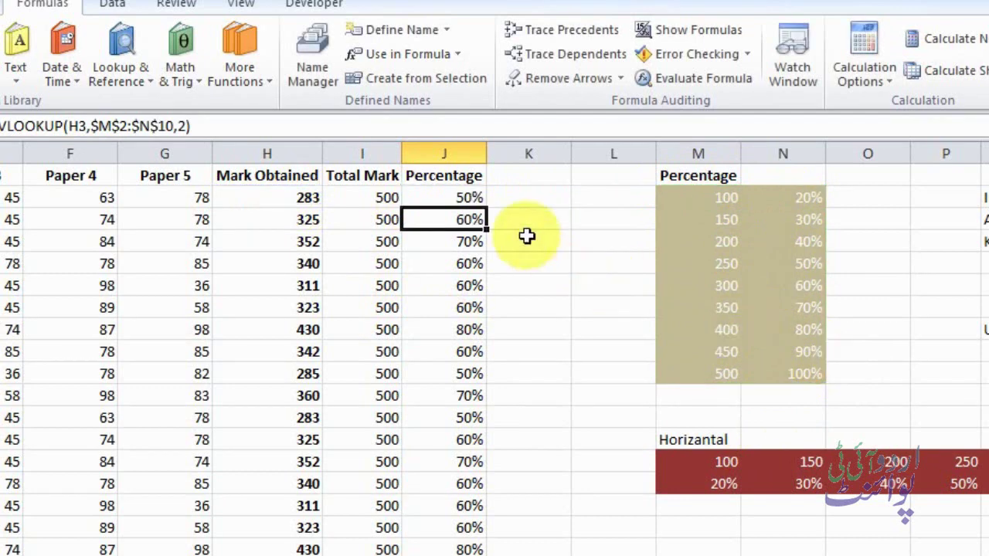
click(446, 201)
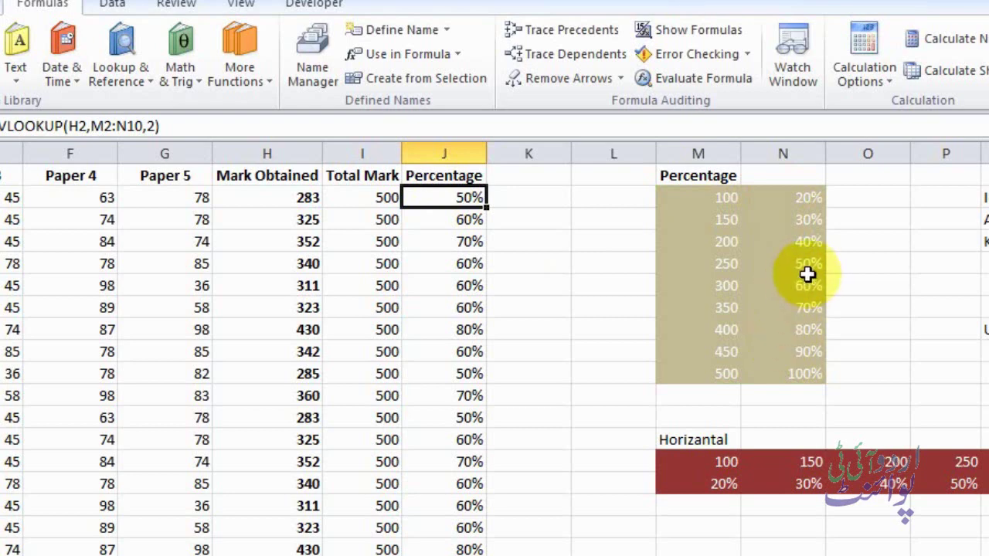
Step: Fill J2's VLOOKUP down column J and inspect J16's shifted M16:N24 range
double_click(486, 208)
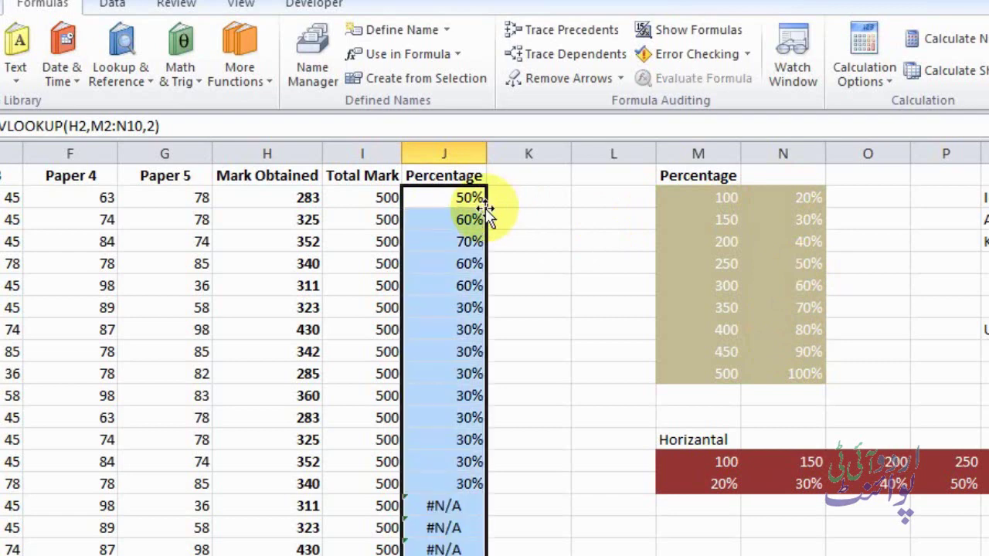
click(454, 504)
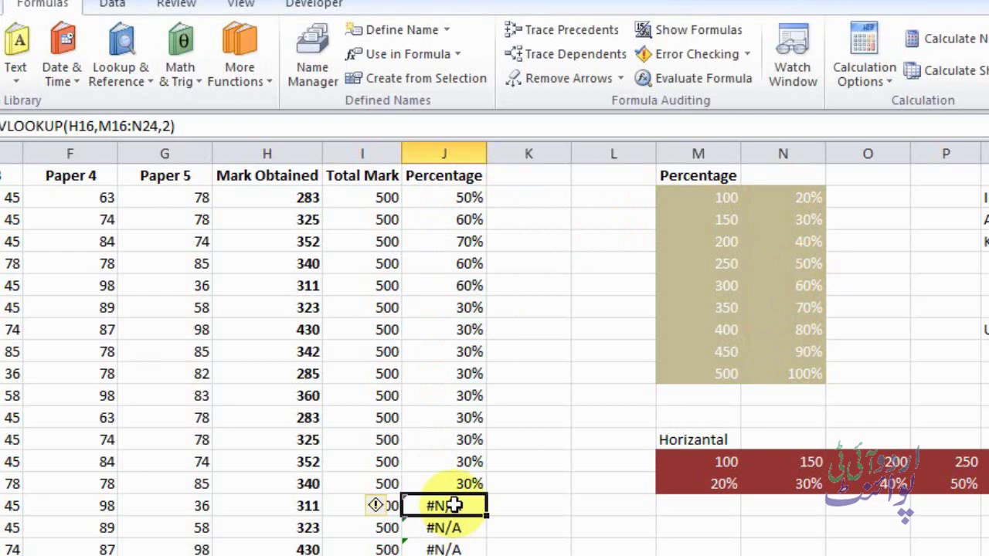
double_click(453, 504)
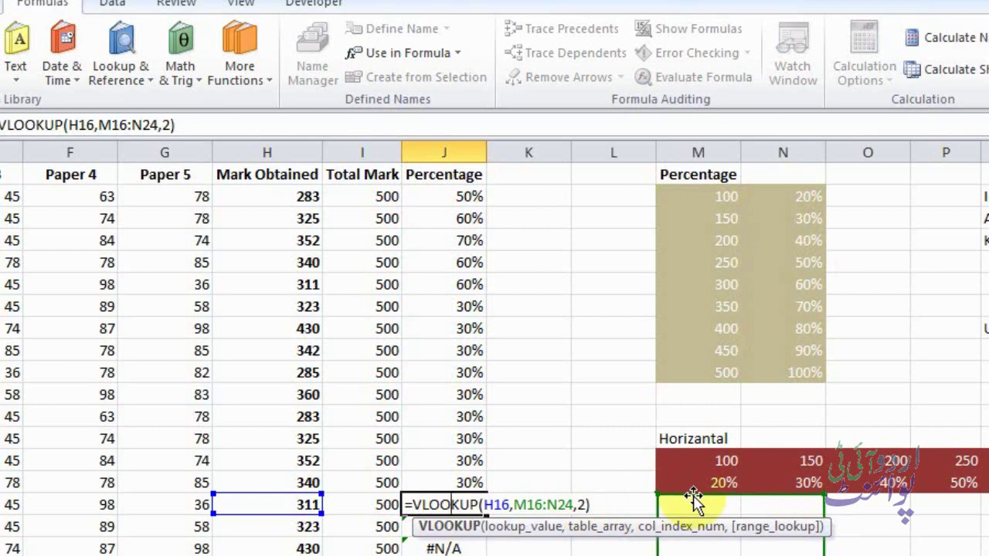
click(468, 198)
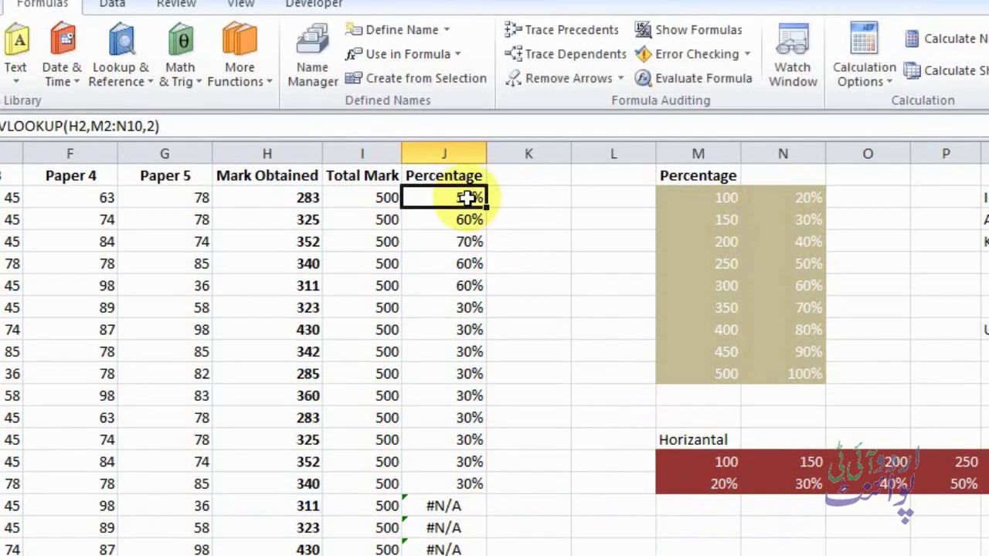
Step: Lock J2's table range as $M$2:$N$10 and refill the Percentage column without #N/A errors
double_click(468, 199)
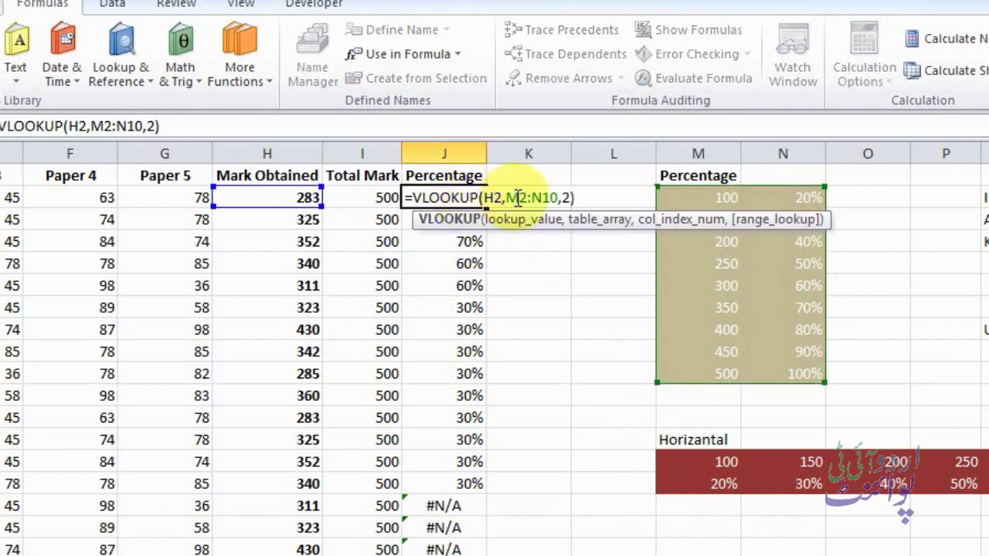
drag(507, 198, 556, 198)
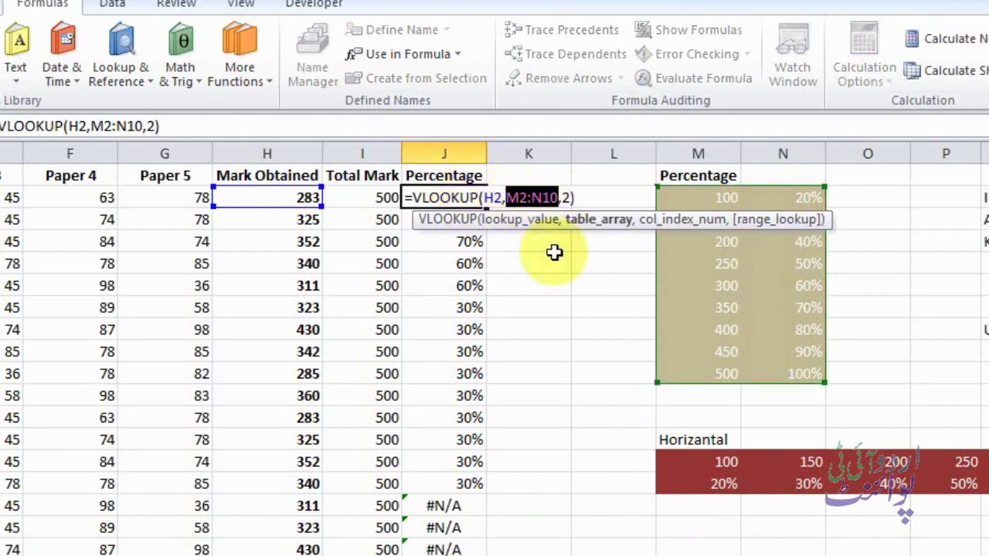
key(F4)
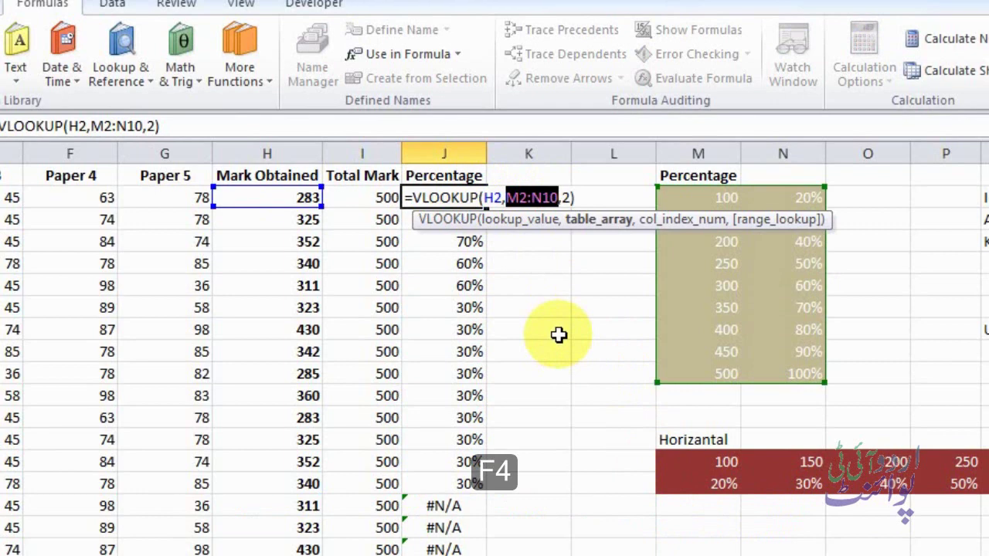
key(F4)
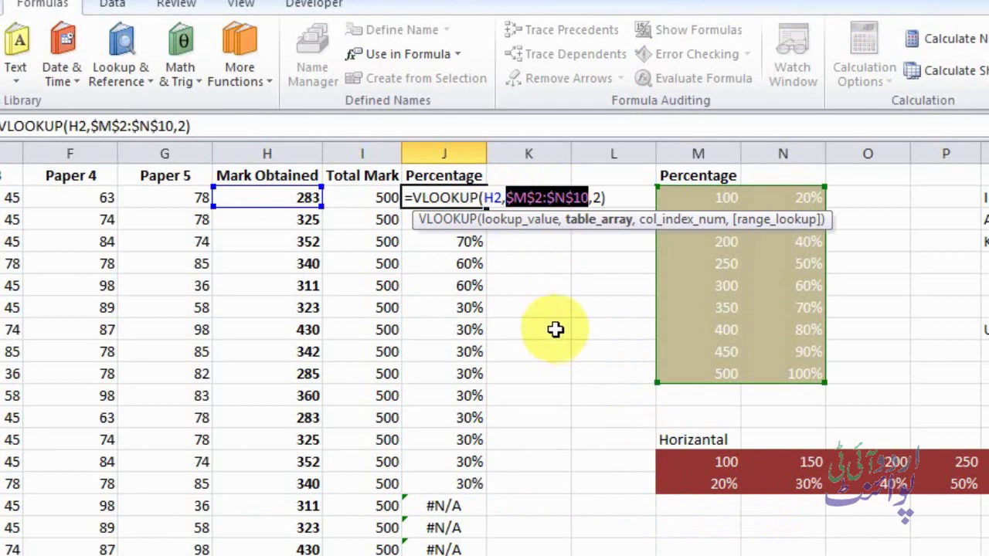
key(ctrl+Return)
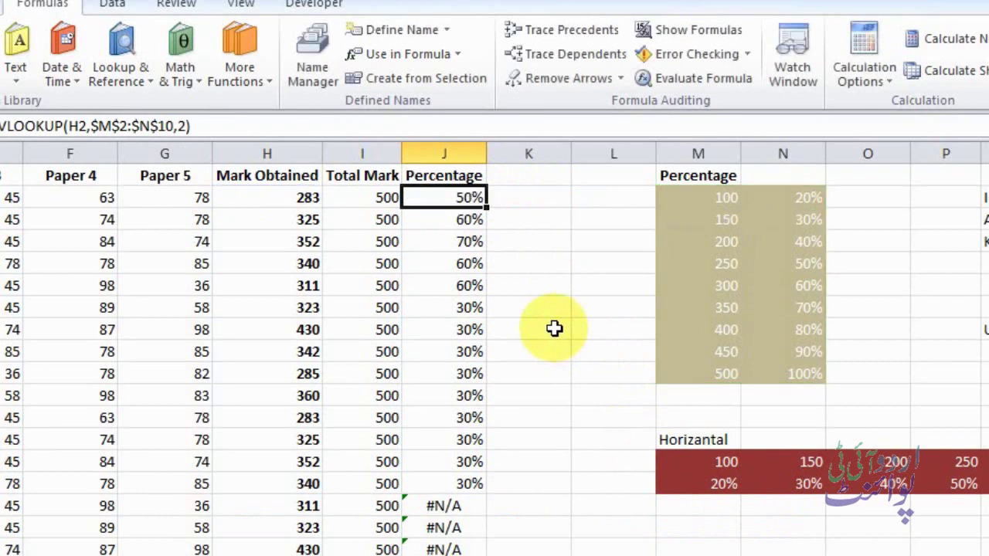
double_click(486, 207)
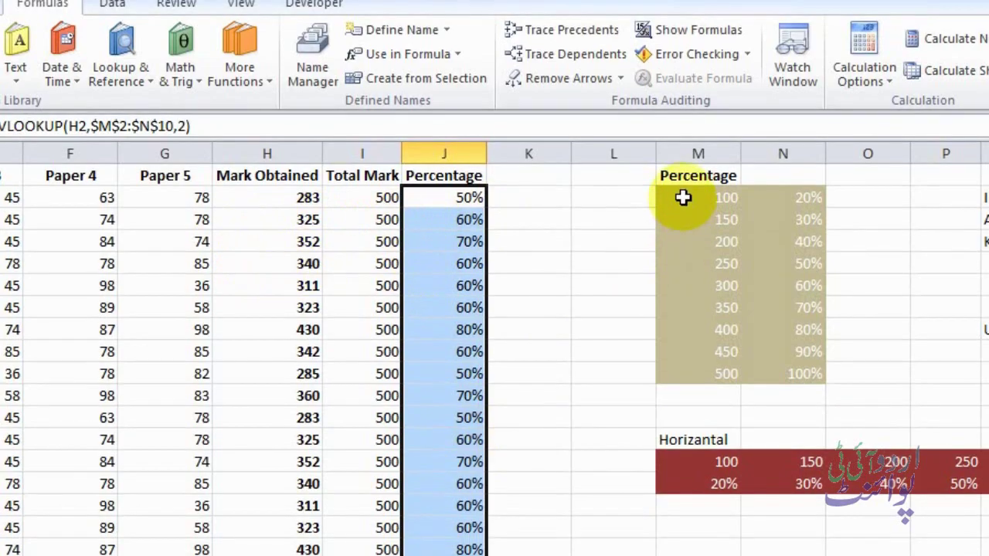
drag(684, 199, 807, 374)
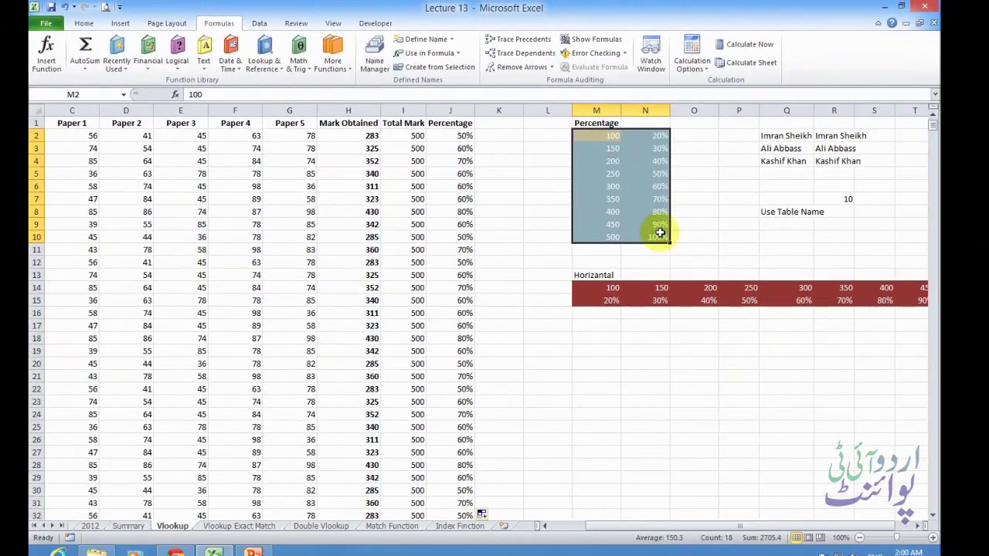
Step: Name the selected M2:N10 lookup table 'percentage' in the Name Box
click(94, 93)
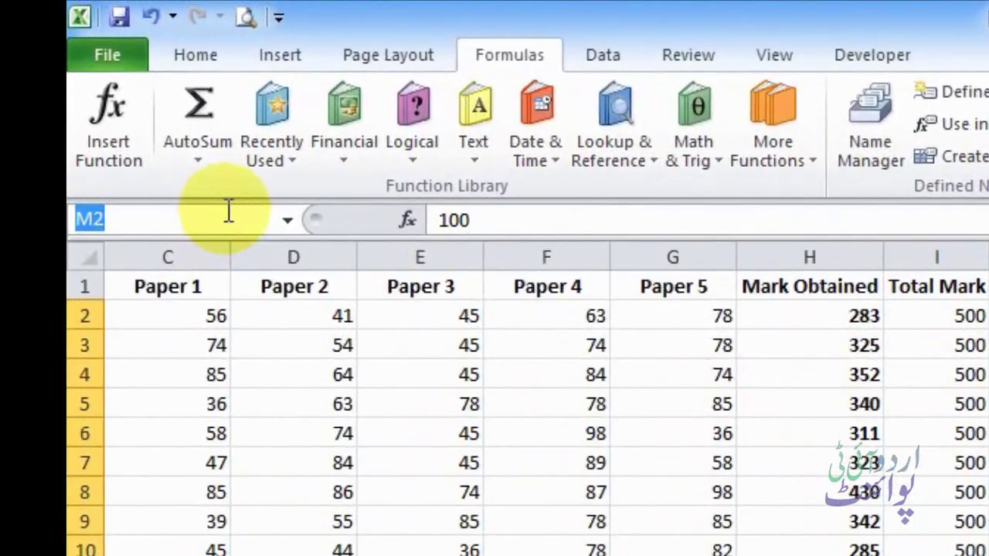
text(Per)
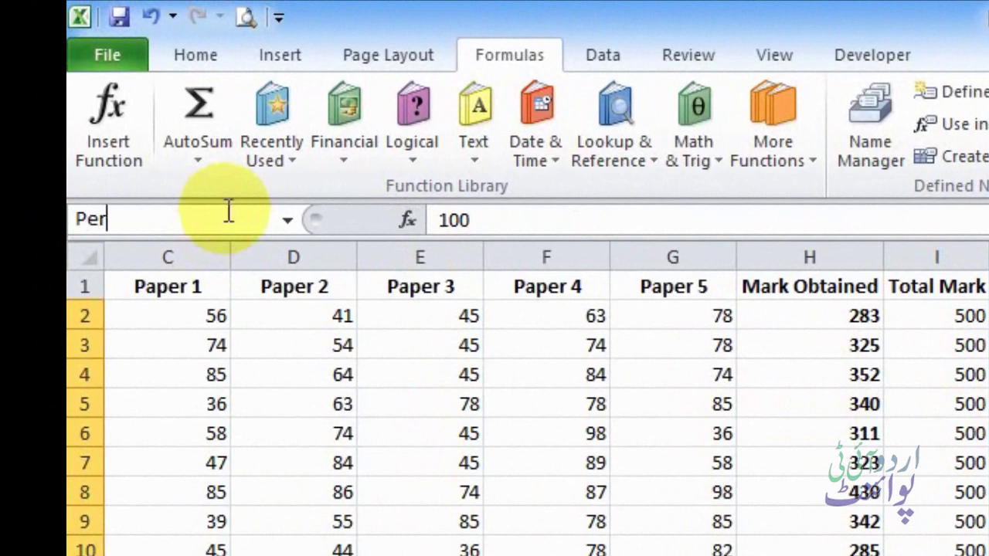
key(BackSpace)
key(BackSpace)
text(perc)
text(enta)
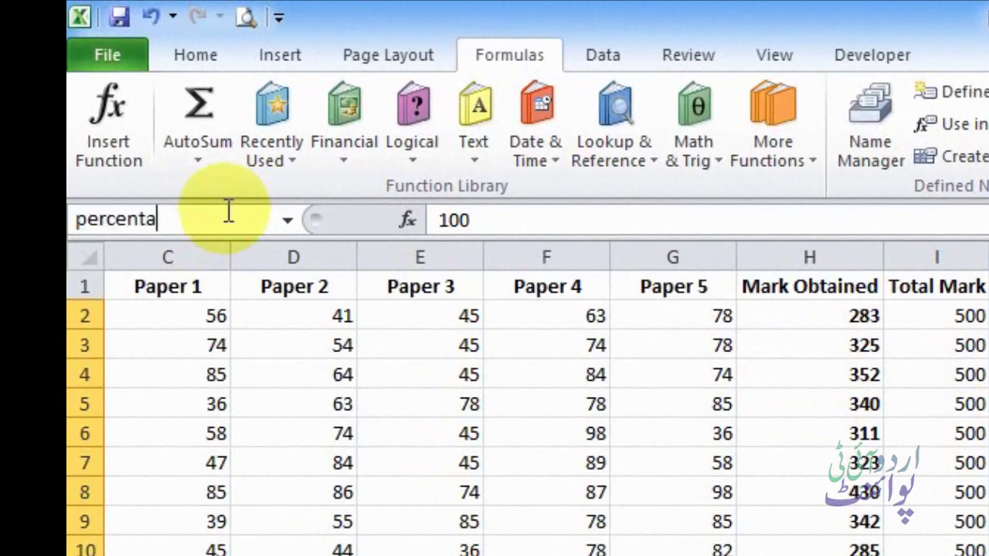
text(ge)
key(Return)
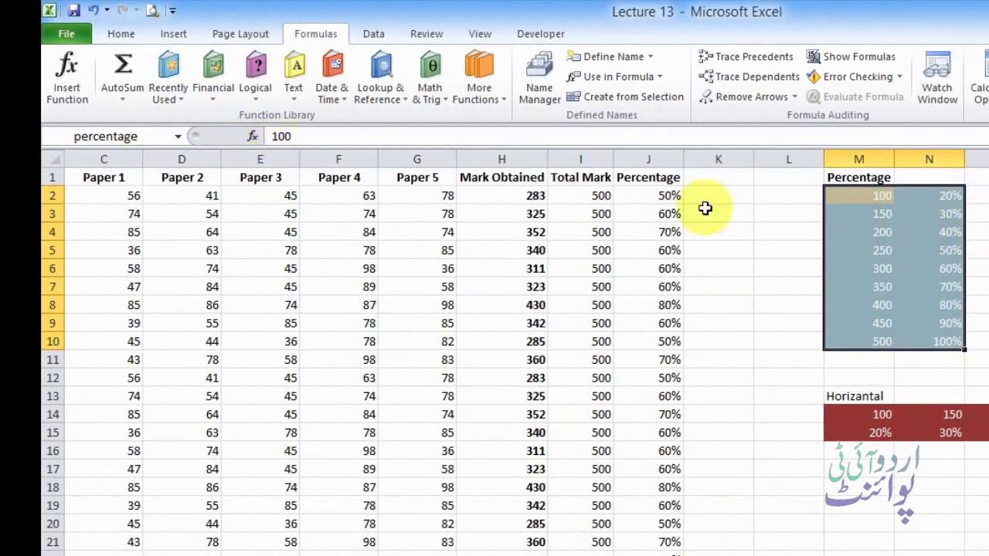
Step: Replace $M$2:$N$10 in J2's VLOOKUP with the named range percentage
double_click(647, 195)
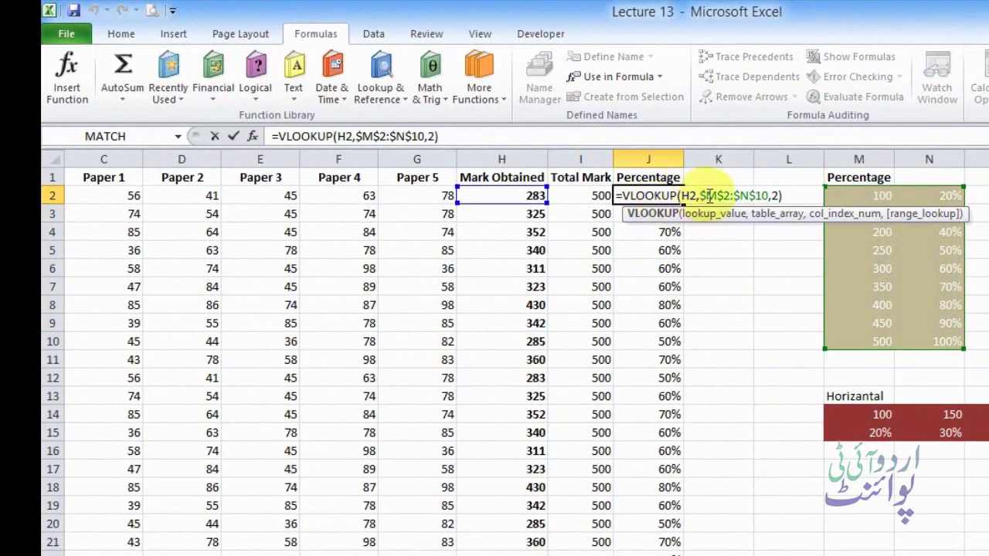
drag(701, 196, 770, 195)
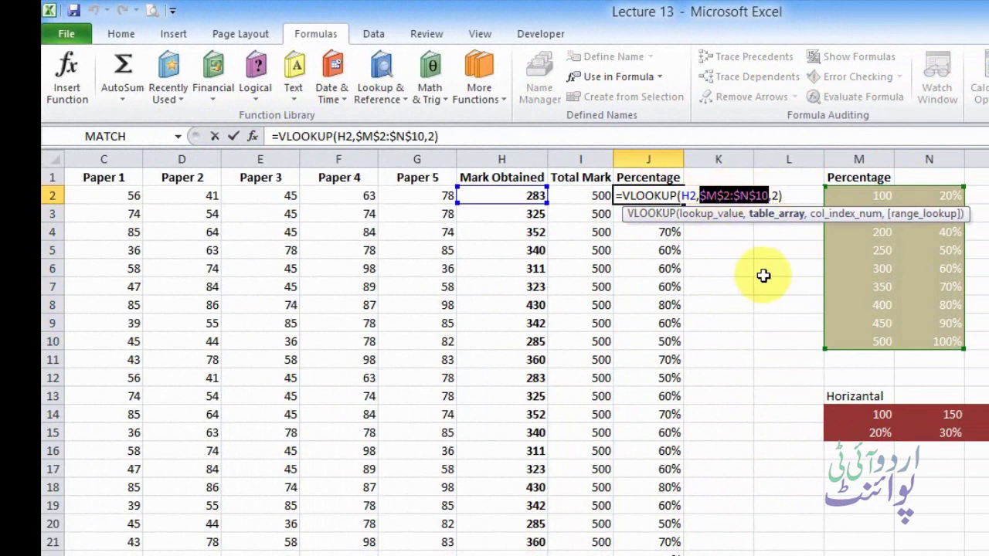
text(per)
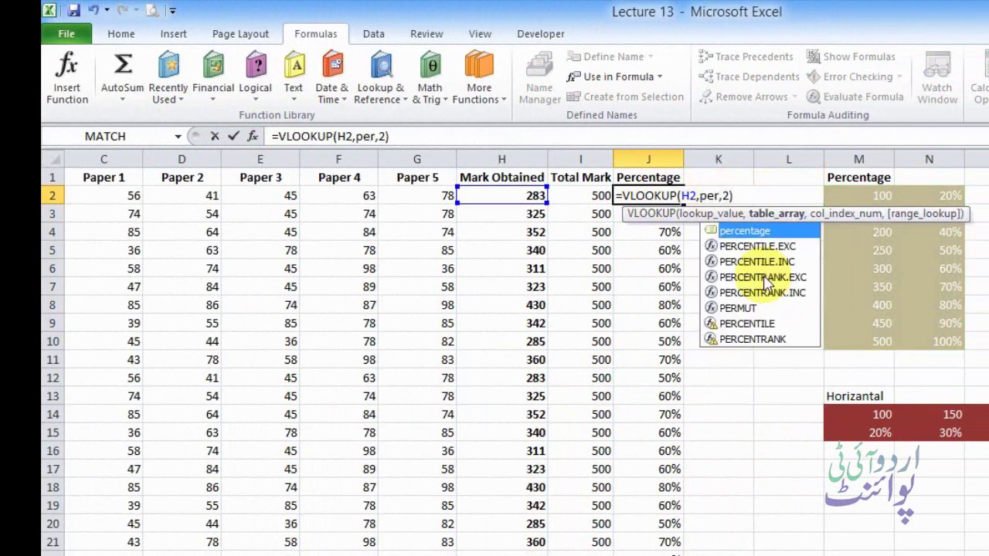
key(Tab)
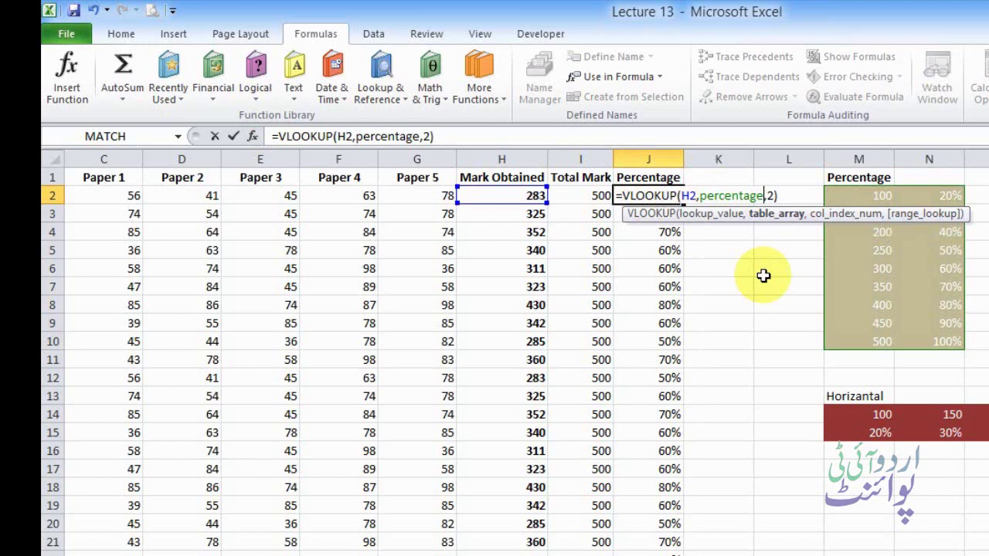
key(ctrl+Return)
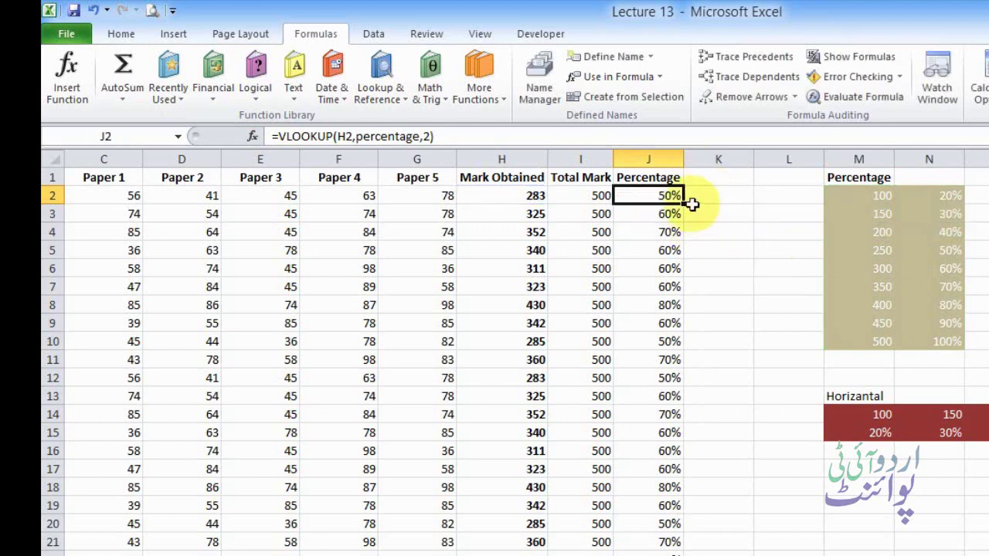
Step: Fill the updated formula down column J and review J2's formula
double_click(683, 204)
click(652, 196)
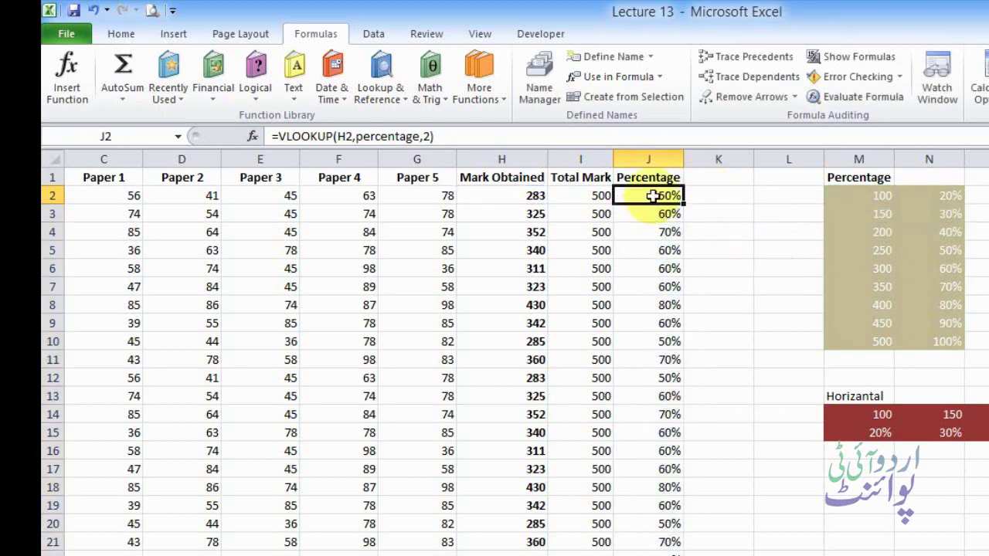
double_click(653, 196)
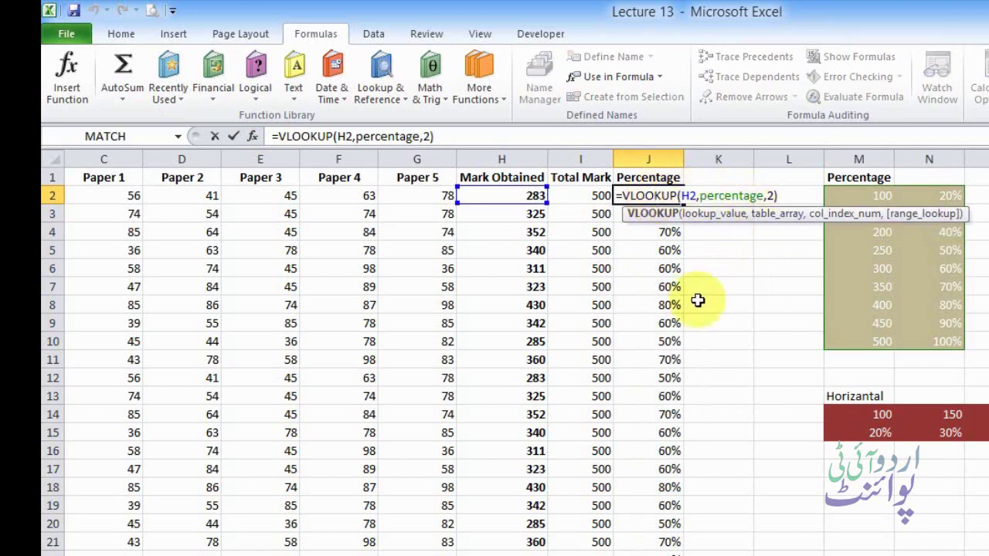
key(Return)
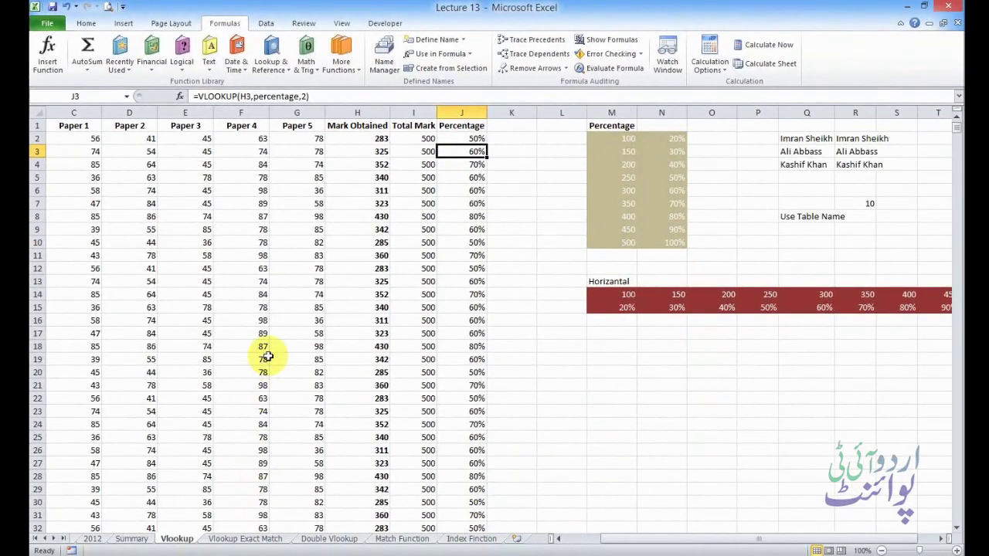
Step: Open the Vlookup Exact Match sheet and inspect B2's rating and C2's TRIM-based VLOOKUP
click(261, 540)
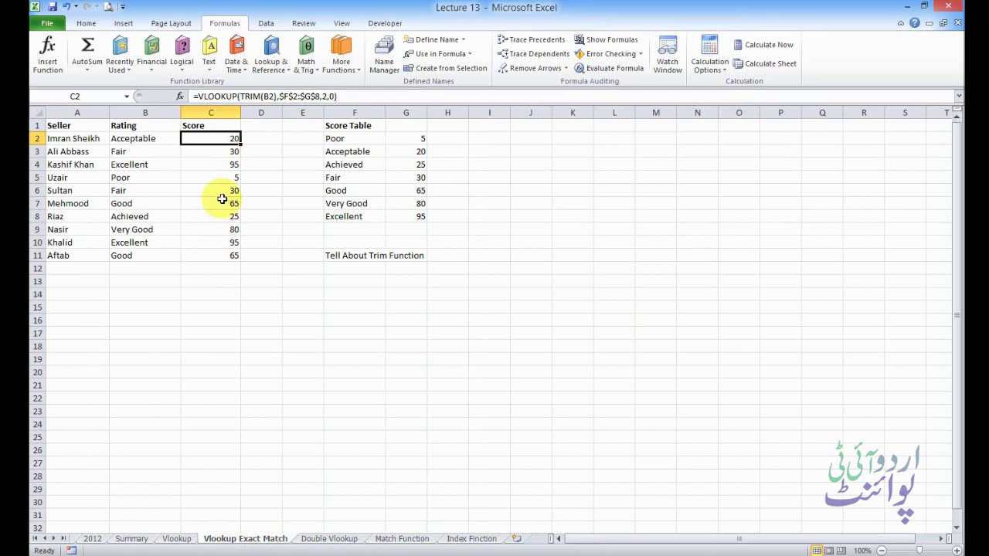
click(160, 138)
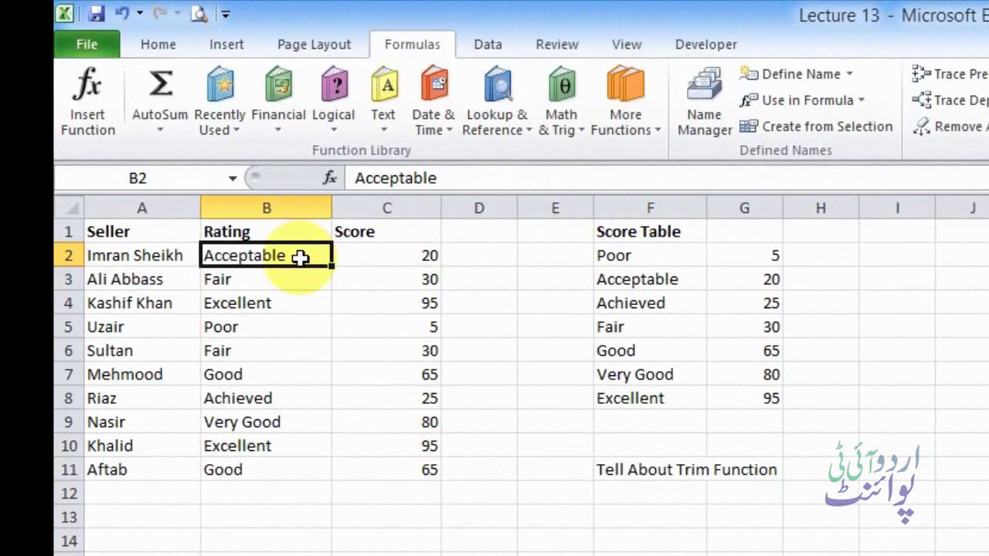
click(380, 261)
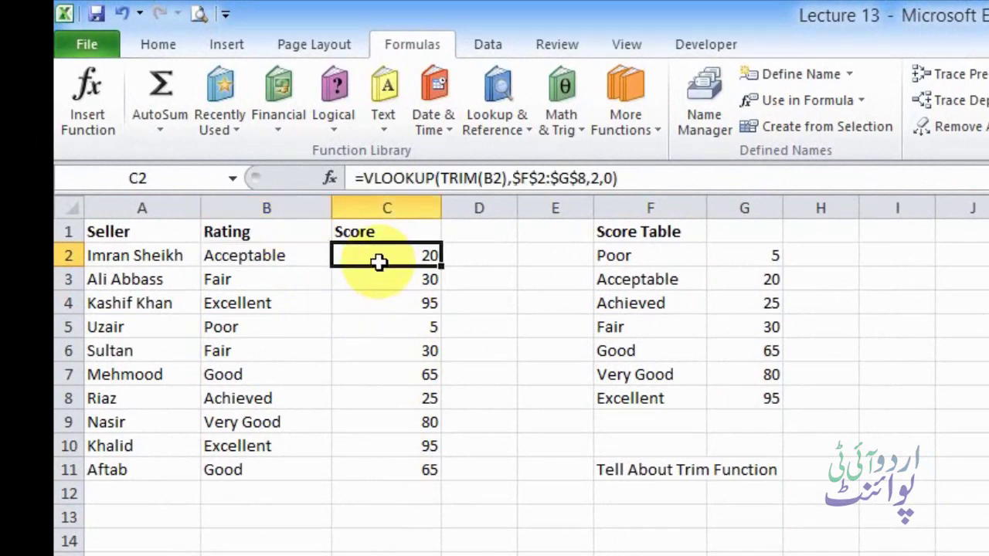
click(284, 263)
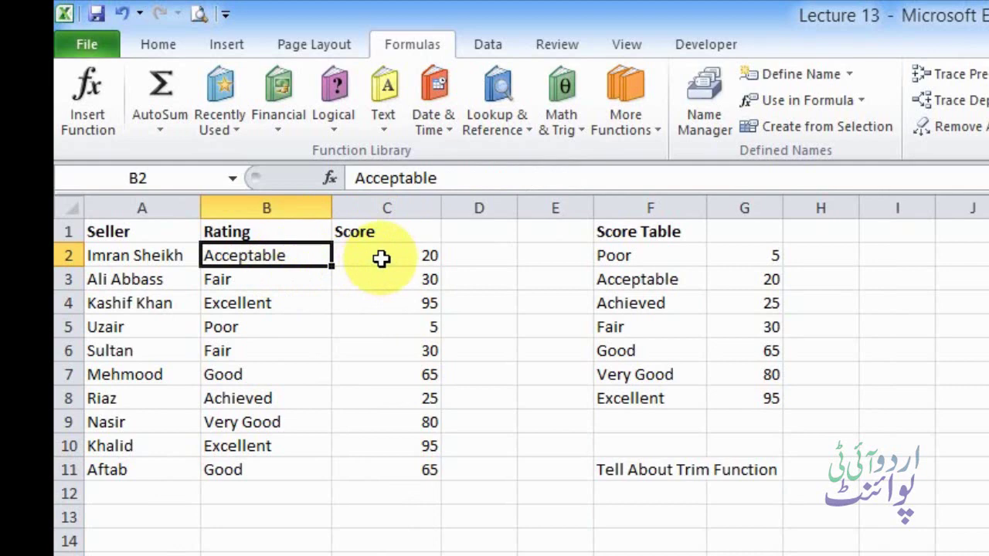
click(382, 258)
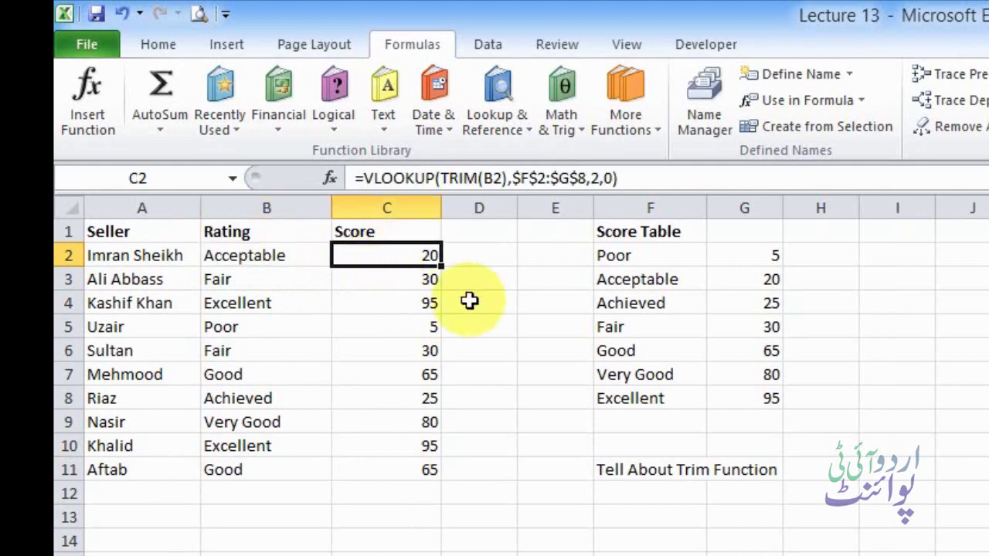
Step: Rewrite C2 as =VLOOKUP(B2,F2:G8,2,0) and fill it down to C11
key(Delete)
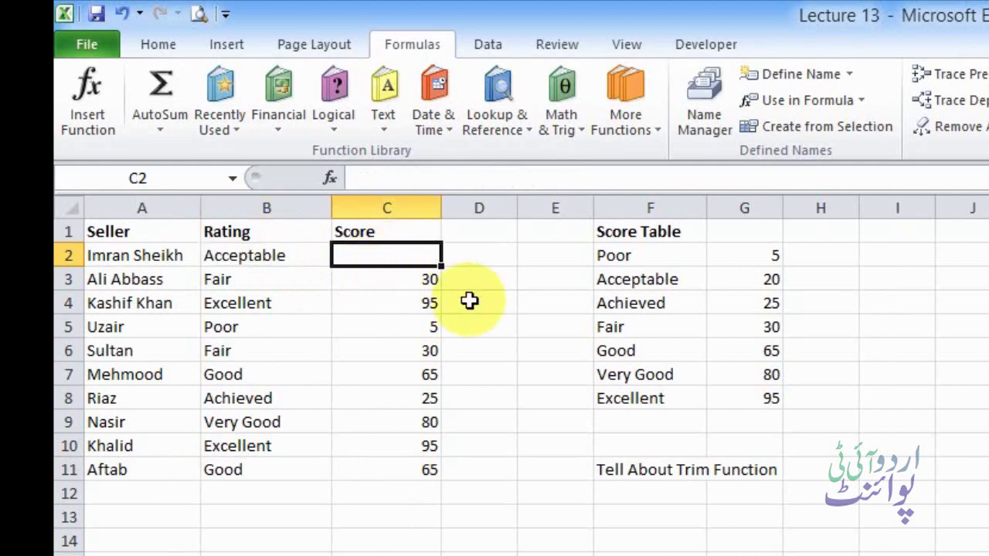
text(=v)
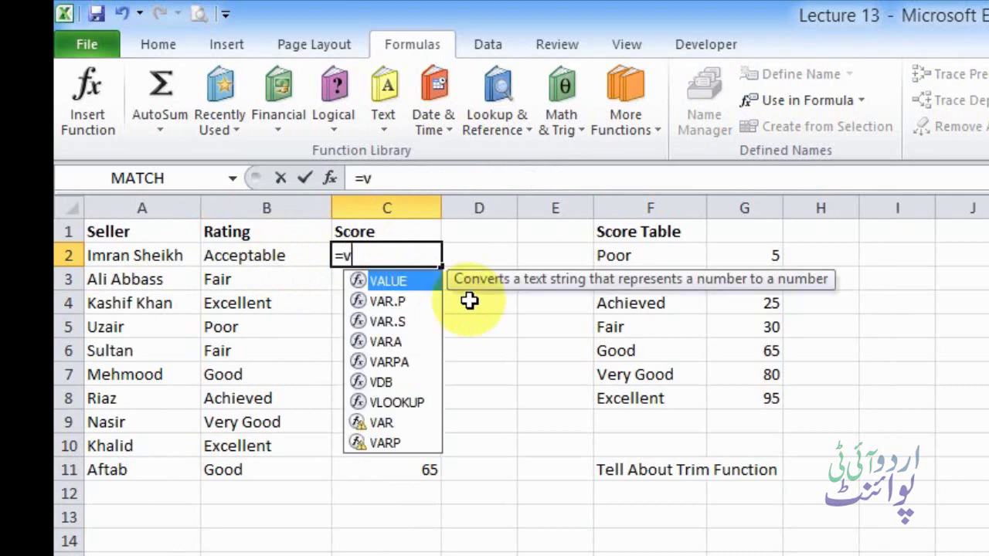
text(l)
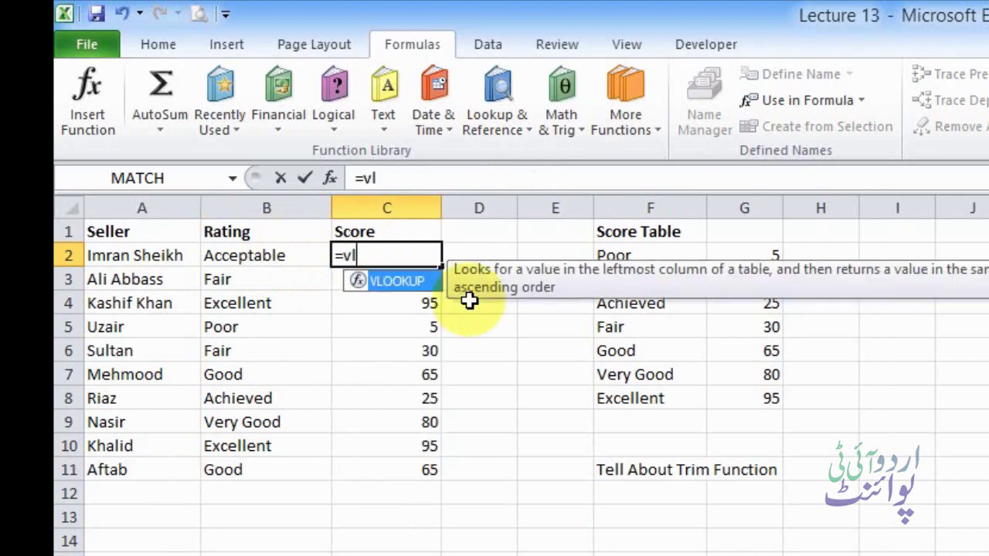
key(Tab)
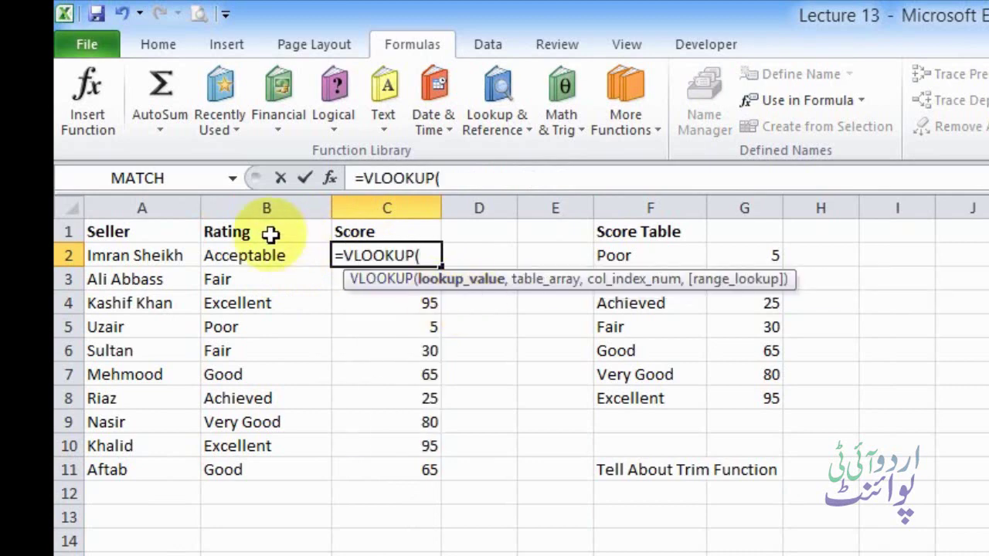
click(271, 257)
text(,)
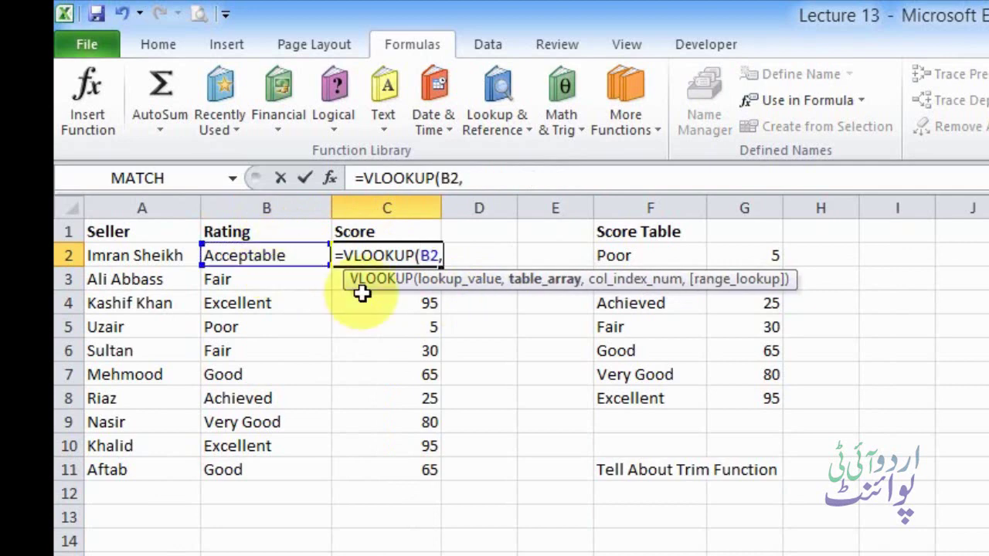
mouse_move(618, 254)
mouse_down()
mouse_move(693, 328)
mouse_move(740, 413)
mouse_up()
text(,)
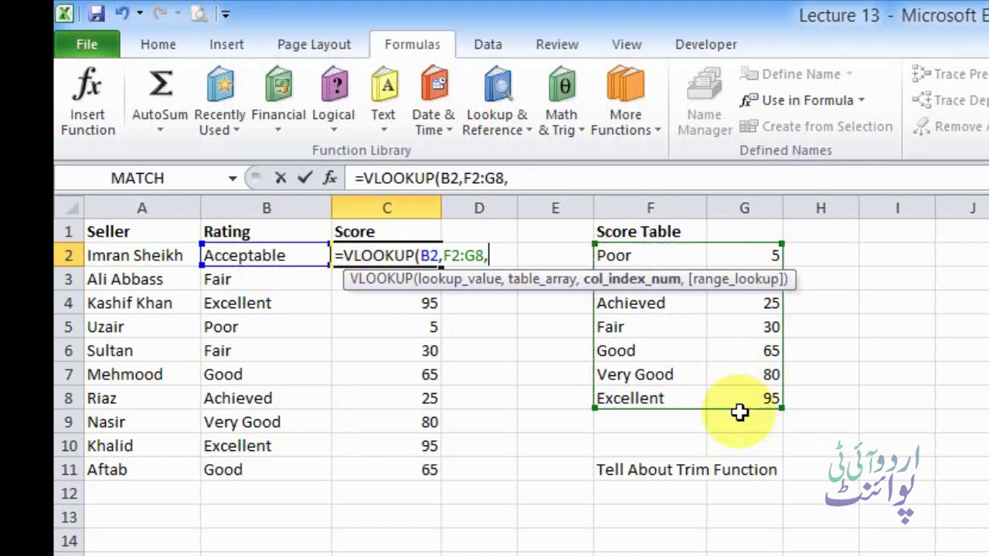
text(2)
text(.)
key(BackSpace)
text(,)
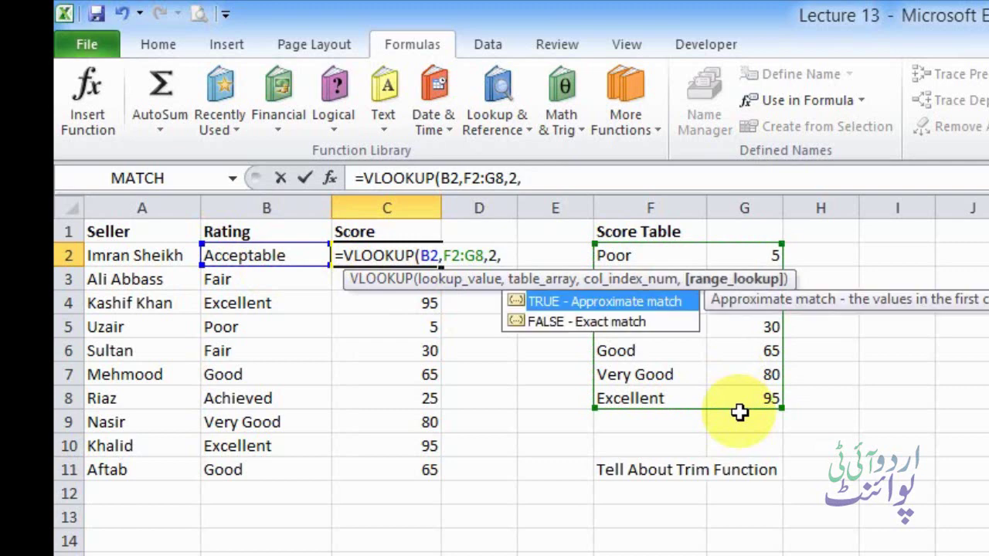
text(0))
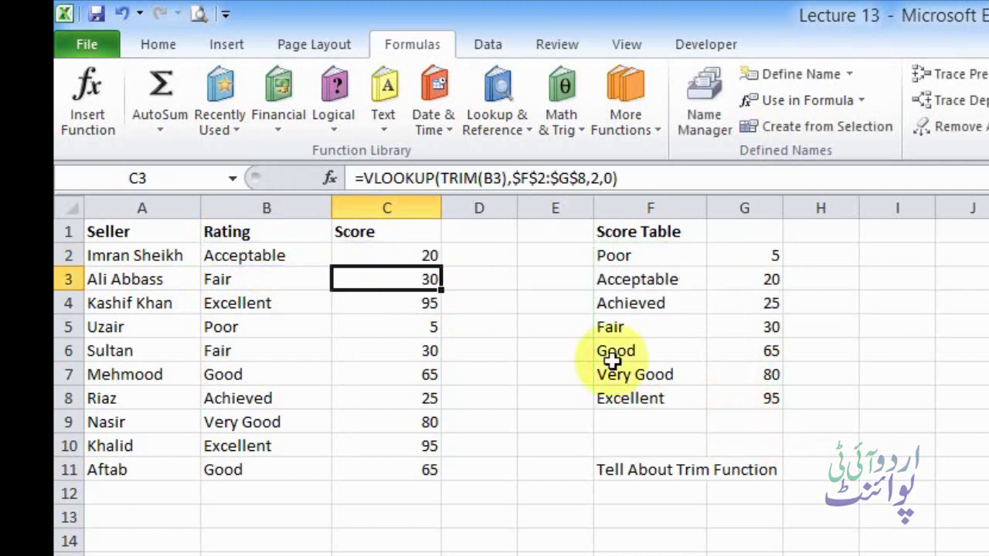
click(431, 259)
double_click(442, 264)
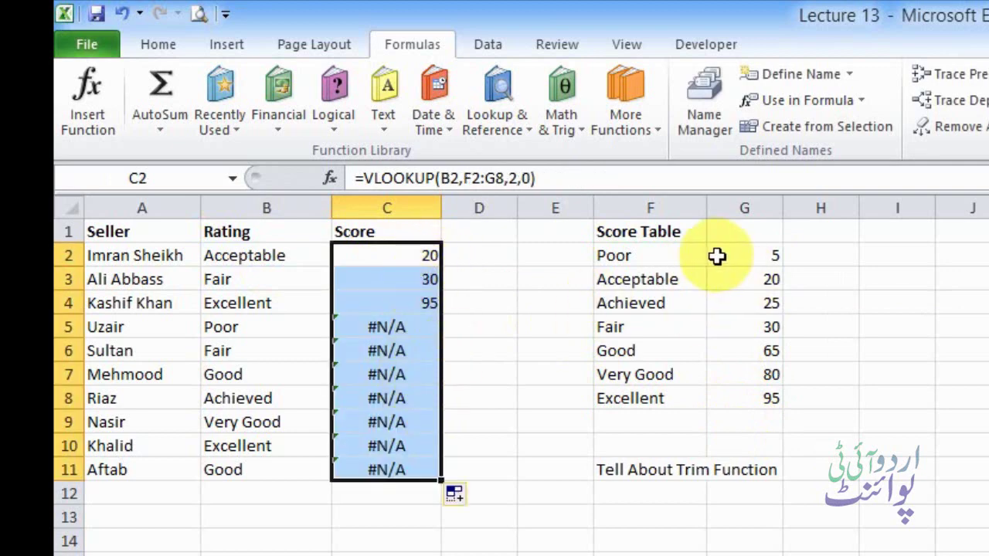
Step: Change C2's table reference to $F$2:$G$8, fill it down, and check C5's result
click(424, 255)
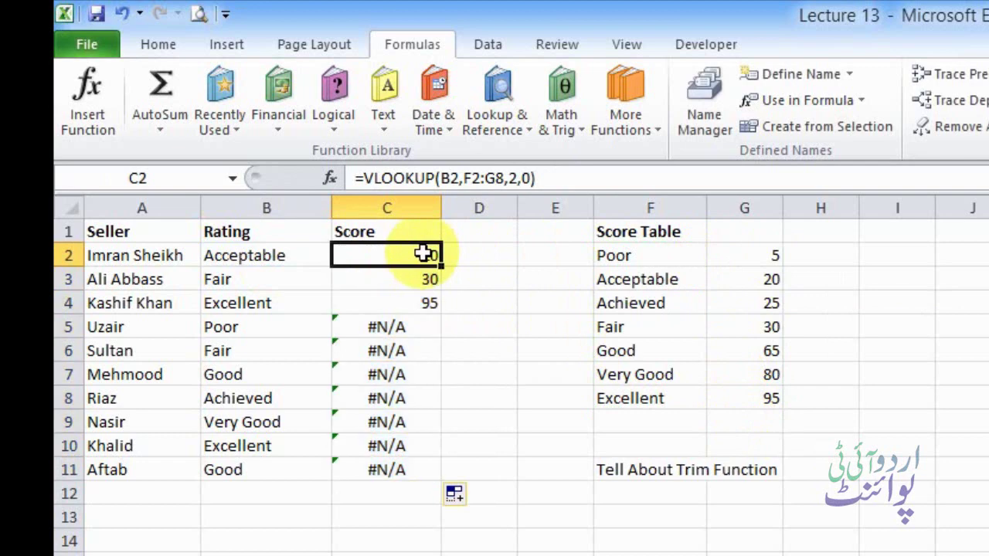
double_click(437, 255)
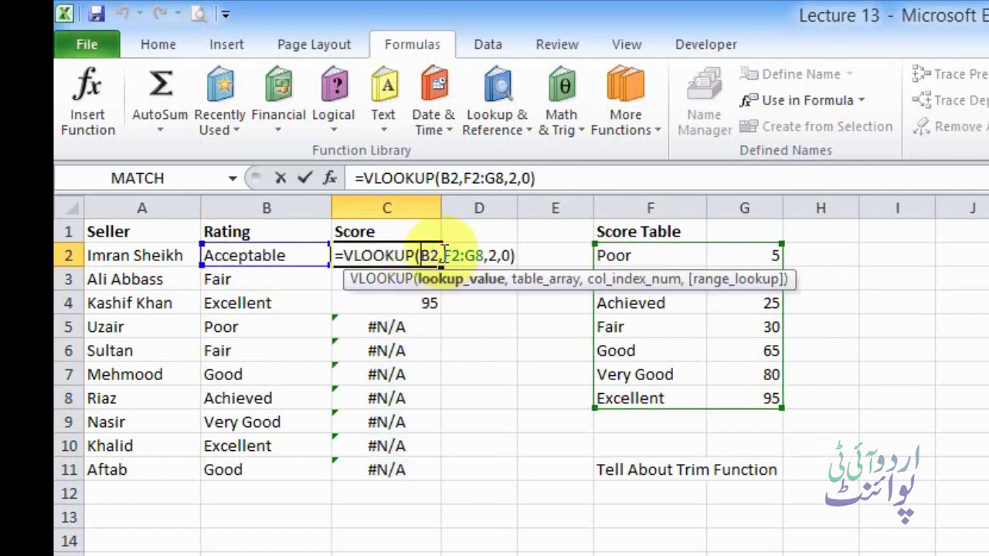
drag(445, 255, 485, 255)
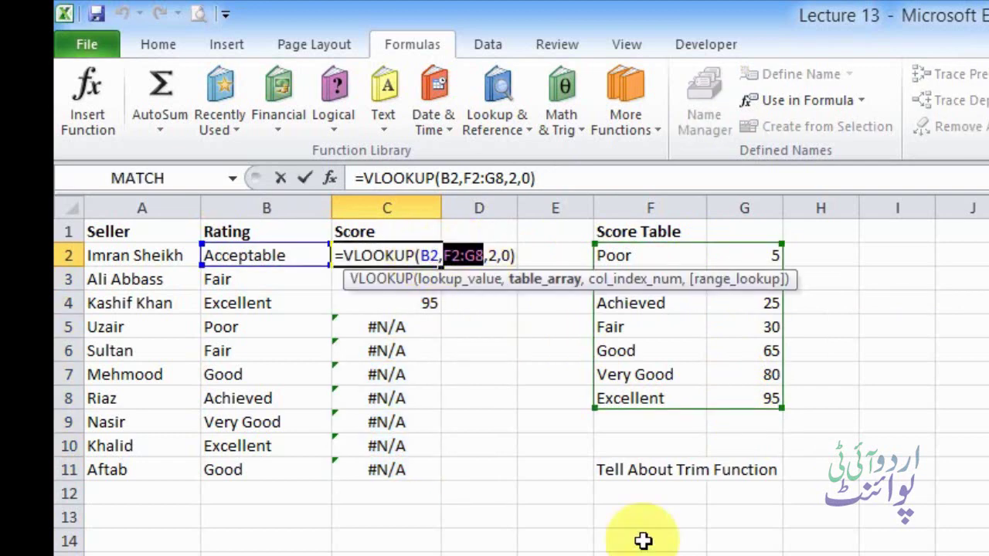
key(F4)
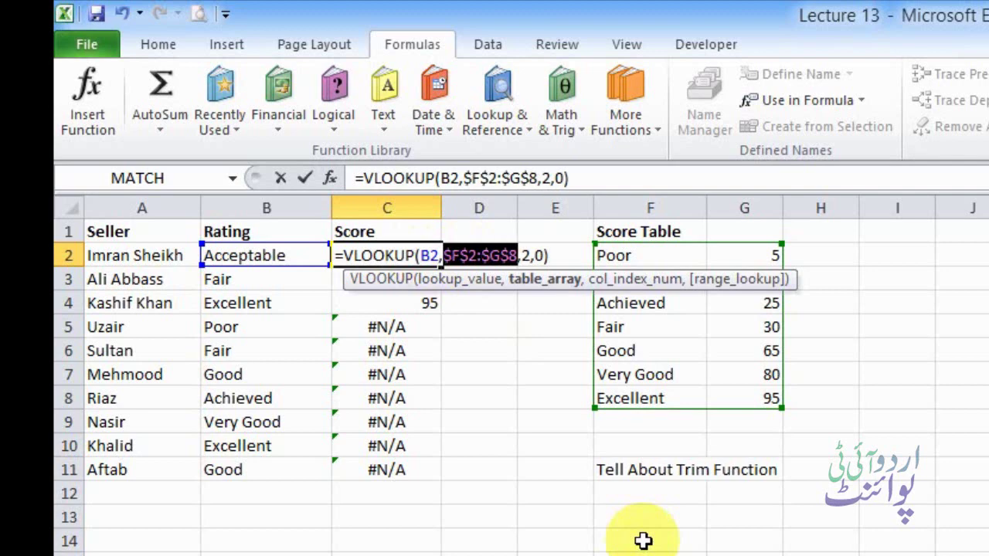
key(ctrl+Return)
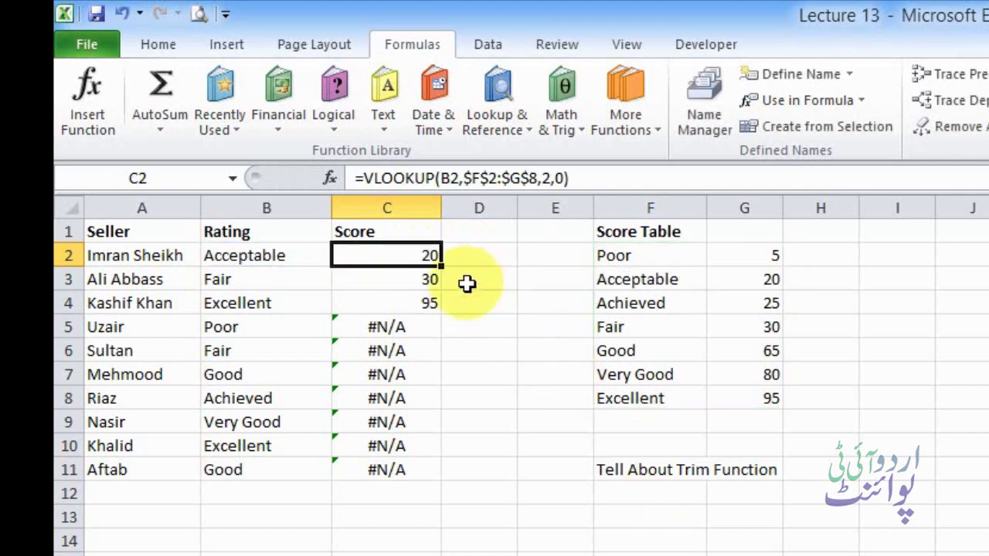
double_click(441, 265)
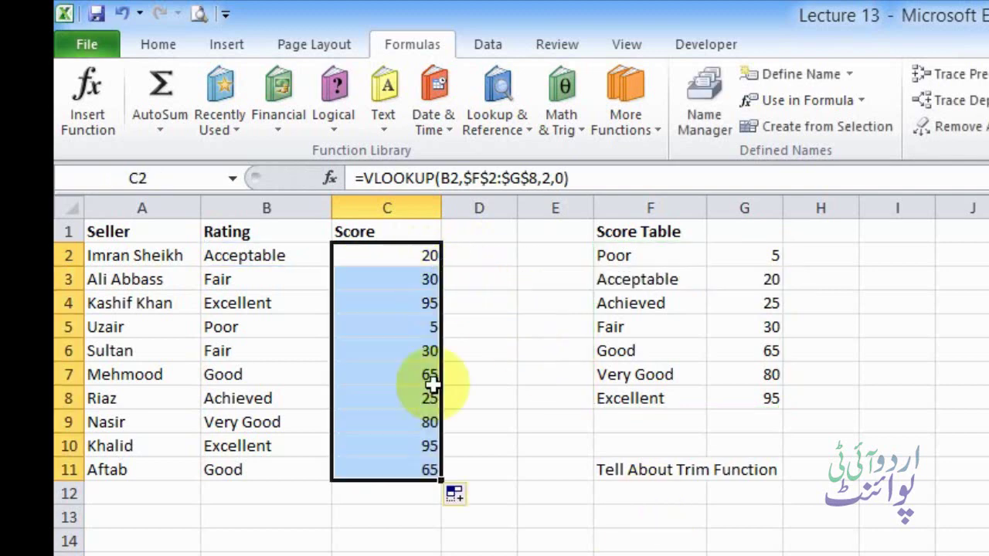
click(404, 318)
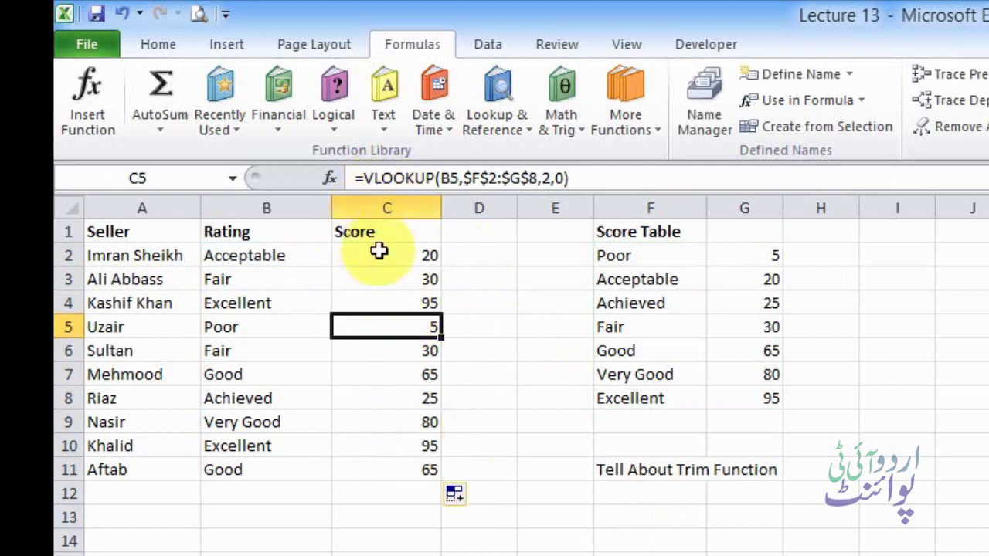
double_click(272, 323)
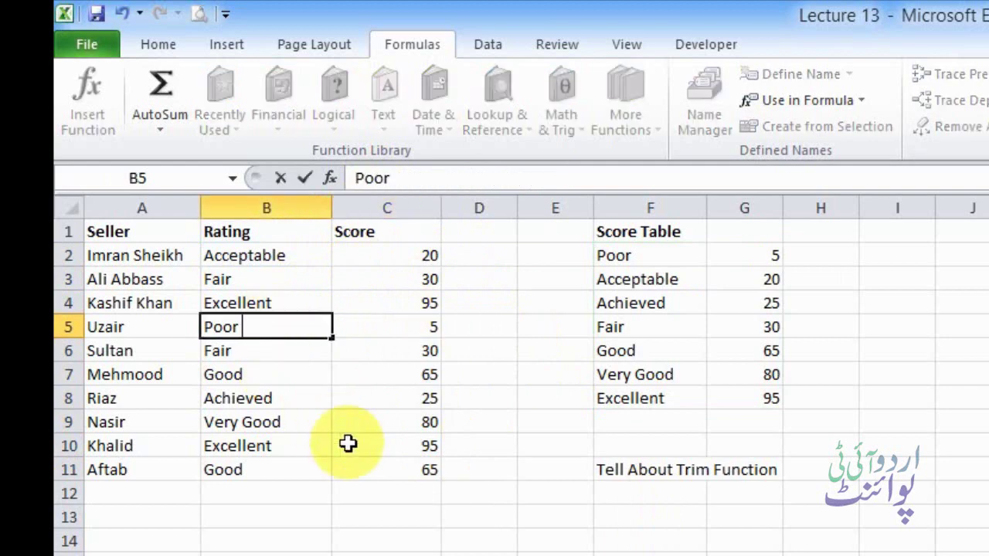
Step: Add stray spaces to the Poor (B5) and Very Good (B9) ratings
double_click(245, 422)
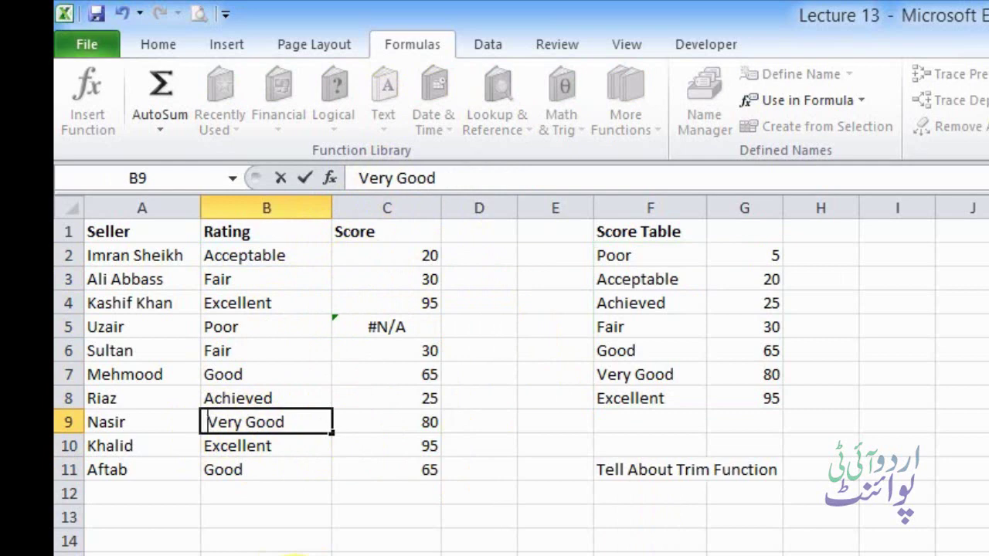
key(Return)
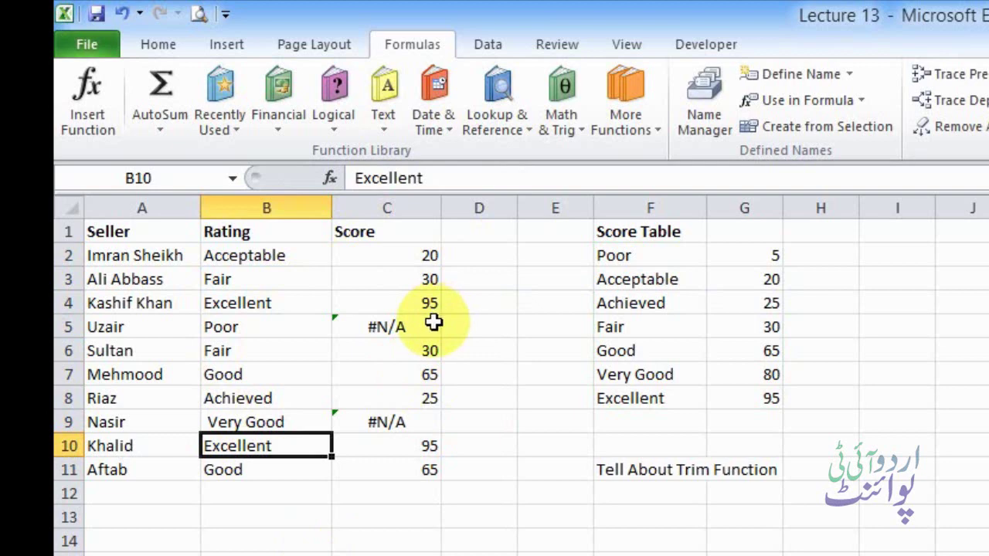
click(422, 258)
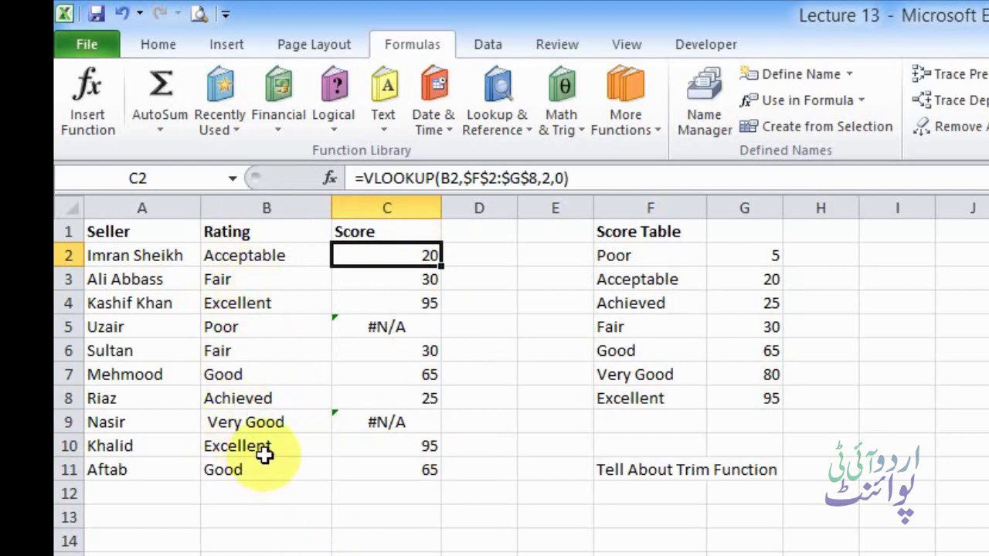
Step: Change C2 to =VLOOKUP(TRIM(B2),$F$2:$G$8,2,0), accepting Excel's suggested correction
click(438, 179)
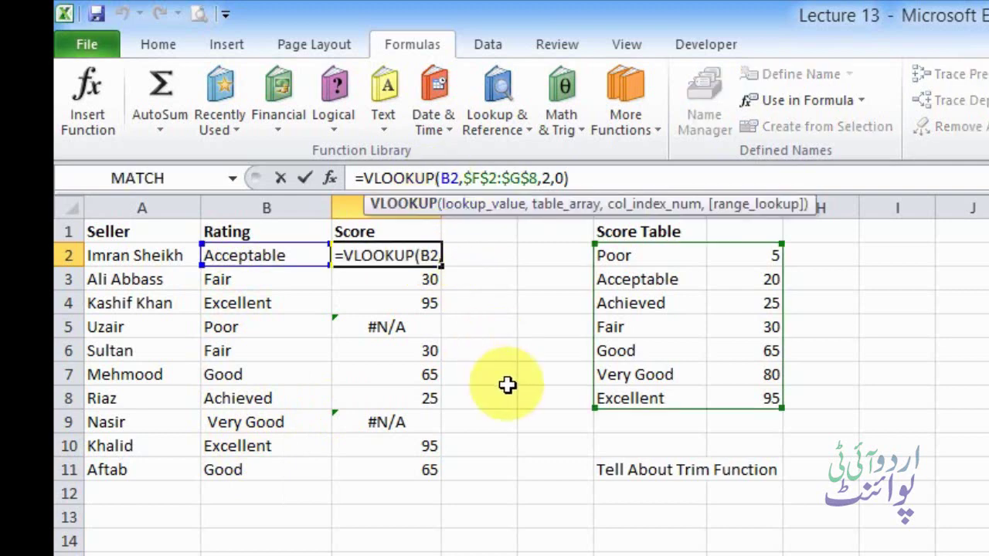
text((t)
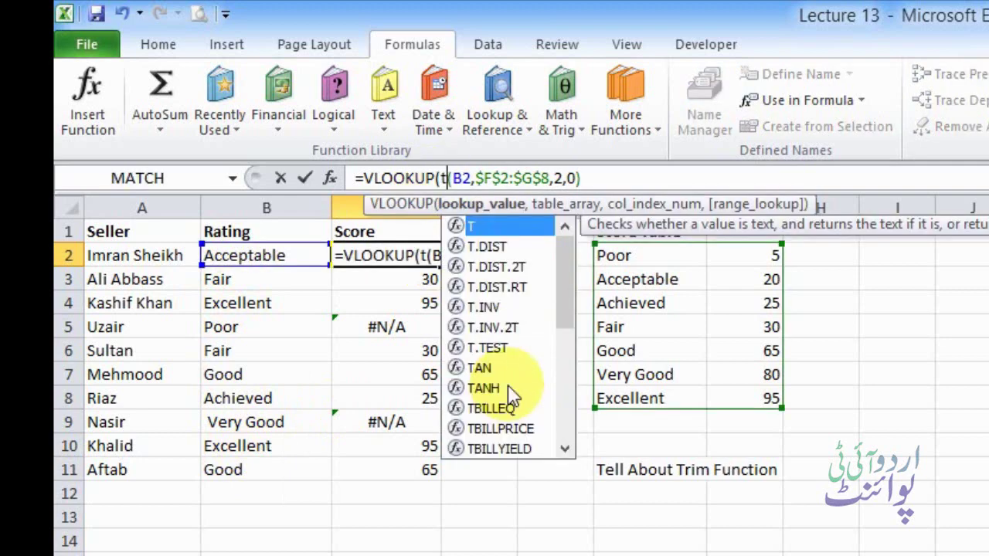
text(e)
key(BackSpace)
text(ri)
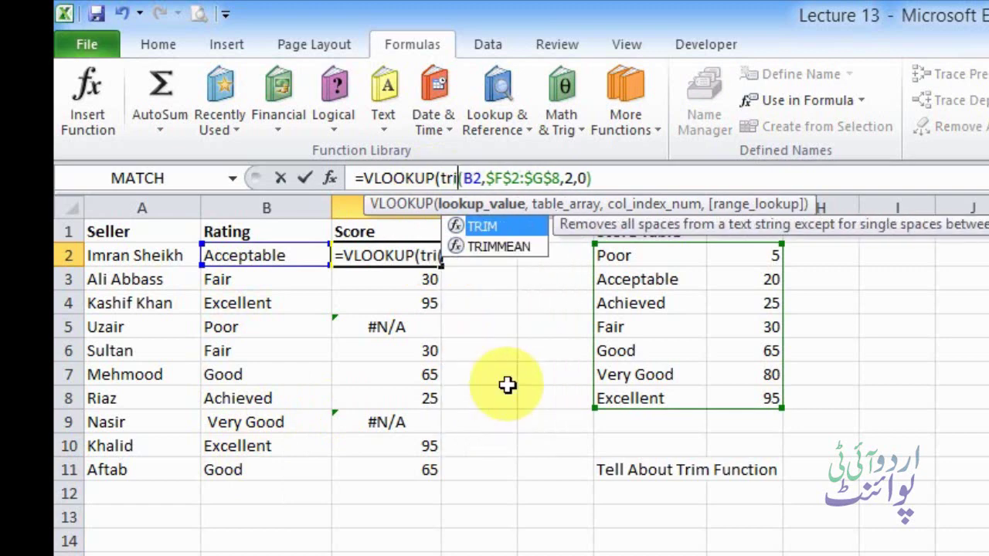
text(m)
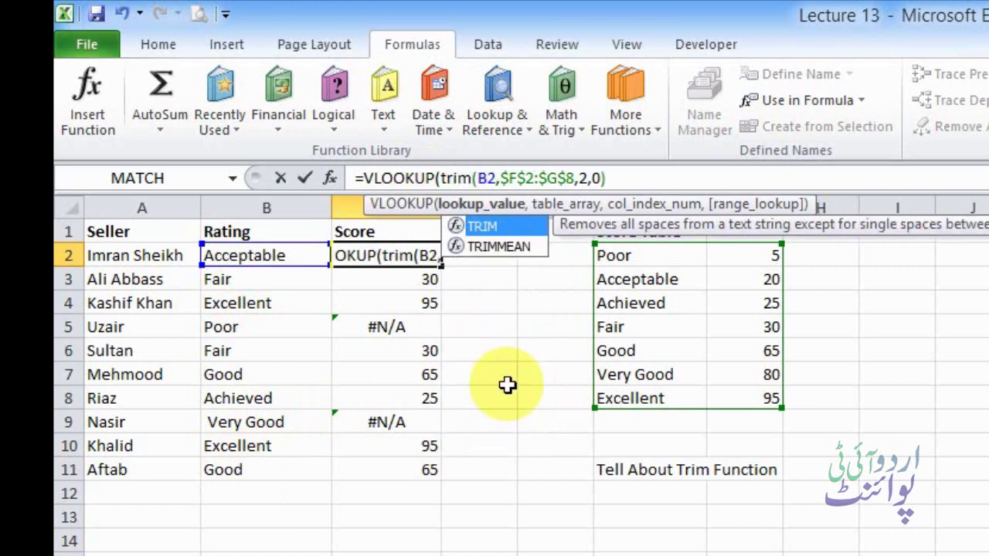
key(Right)
key(Right)
key(Right)
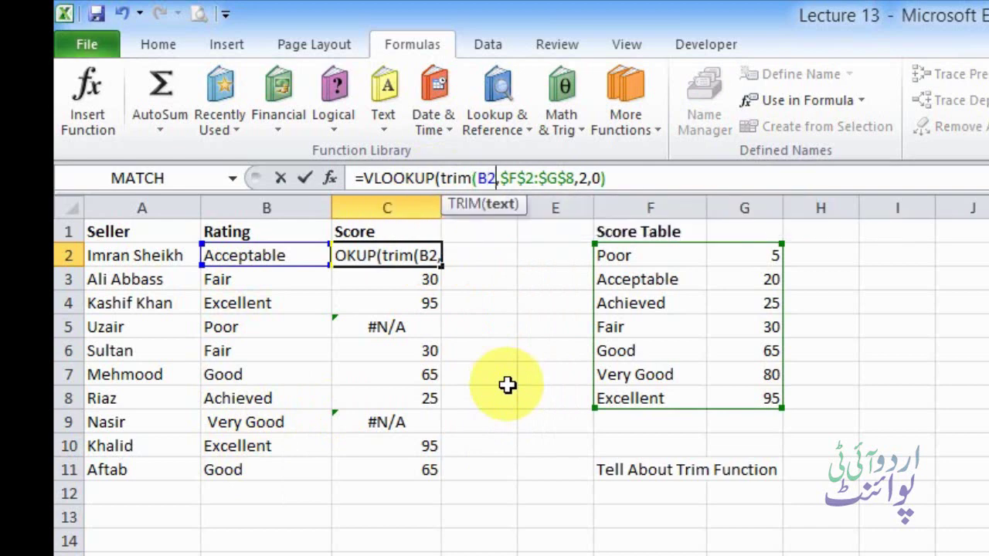
text())
key(End)
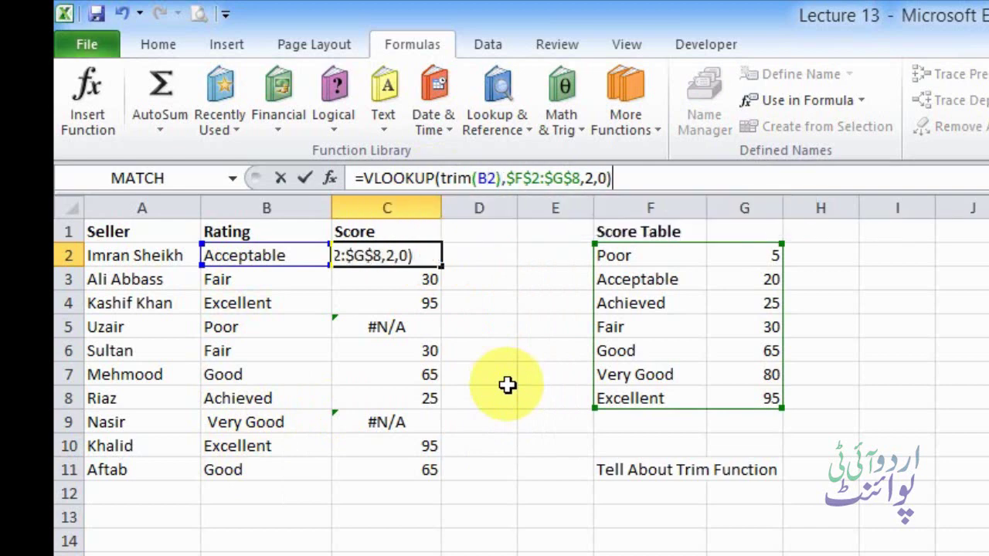
text())
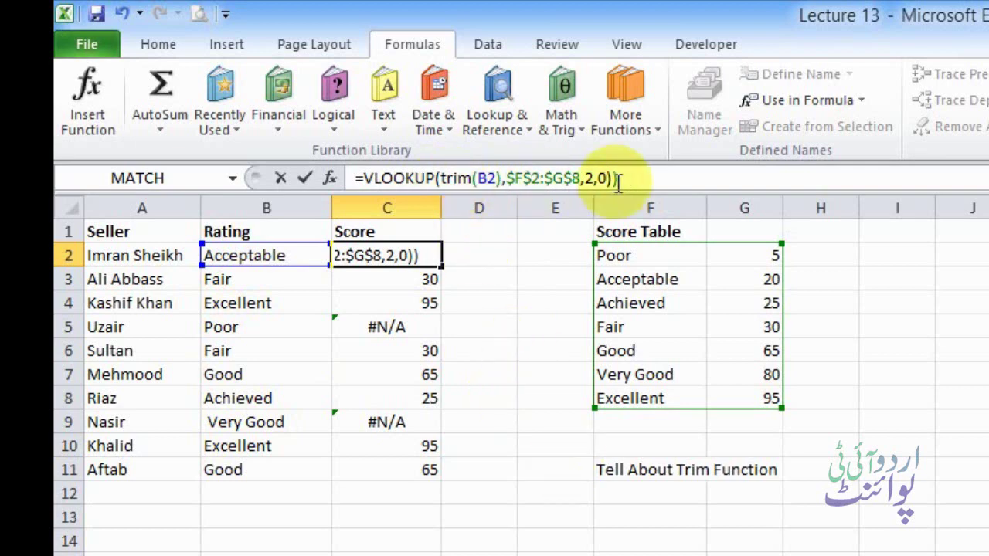
drag(602, 245, 602, 247)
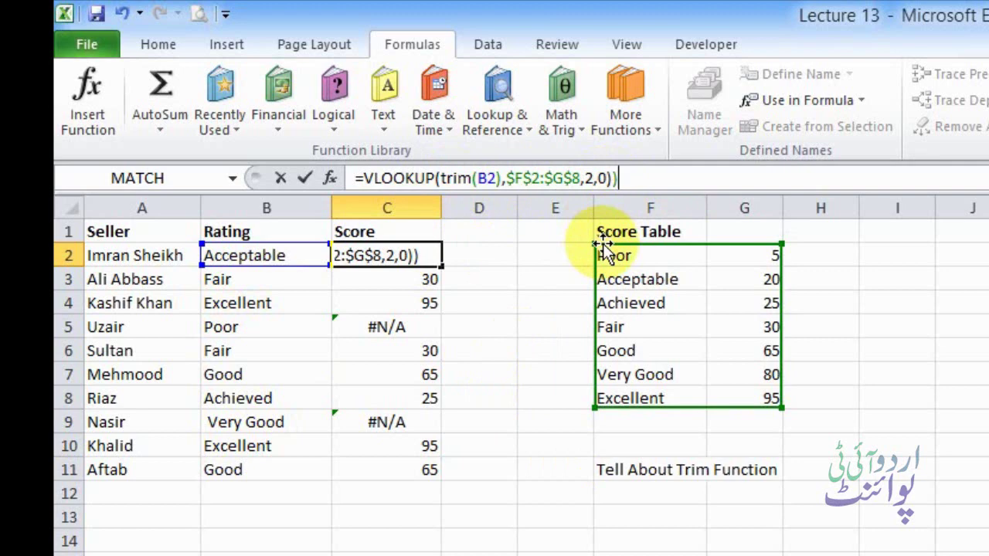
key(Return)
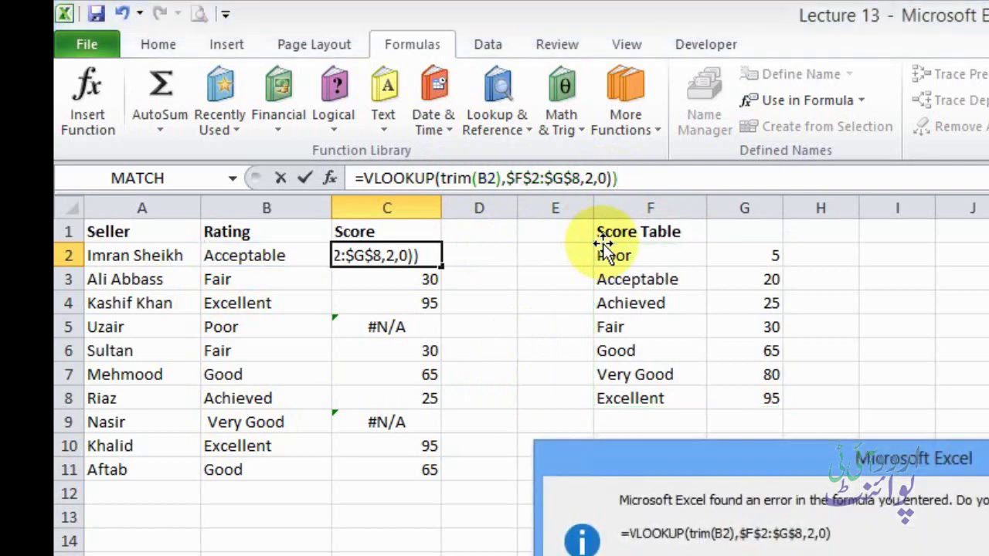
key(Return)
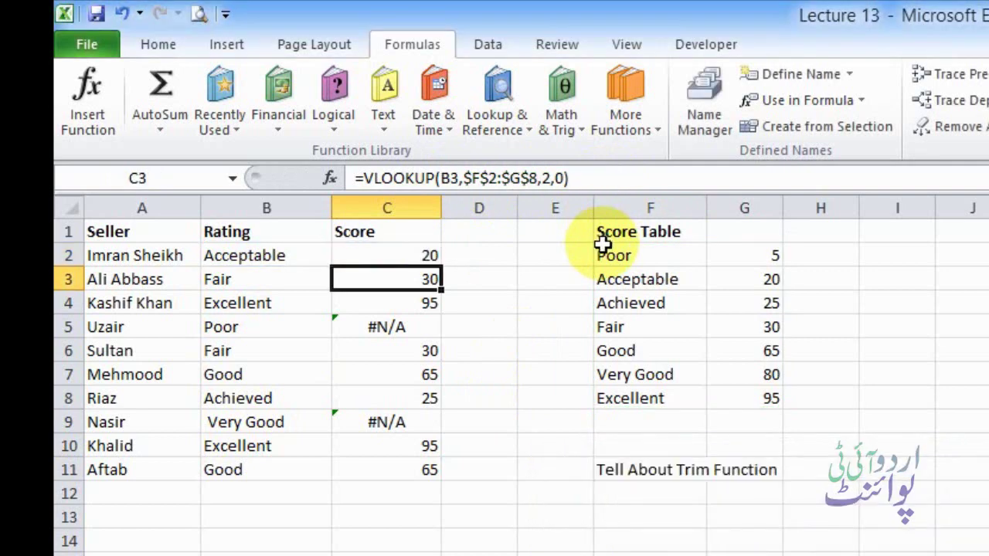
Step: Fill the TRIM formula from C2 down to C11 and check C7
click(421, 253)
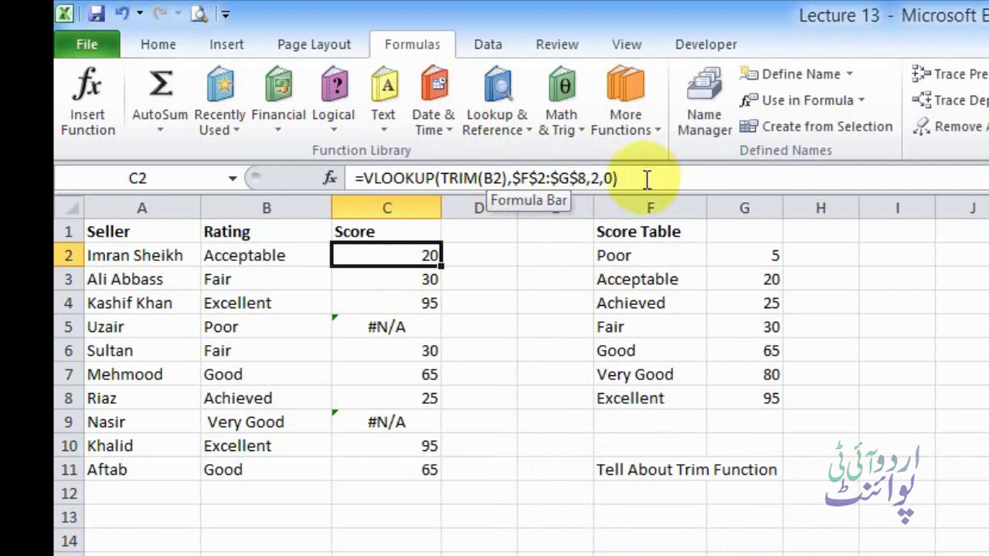
double_click(442, 265)
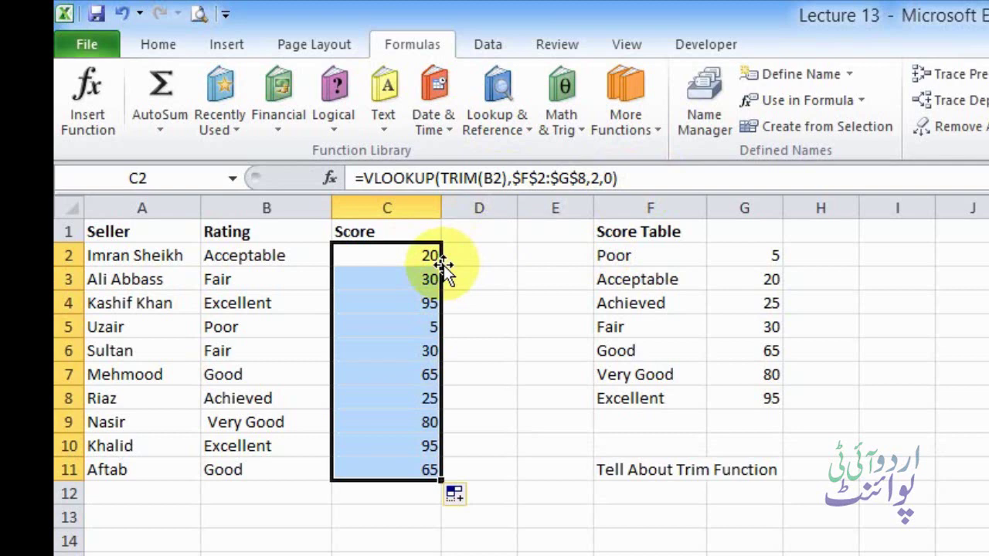
click(391, 325)
click(370, 375)
Step: Edit the Excellent rating in B10, then re-enter C10's TRIM formula
click(301, 441)
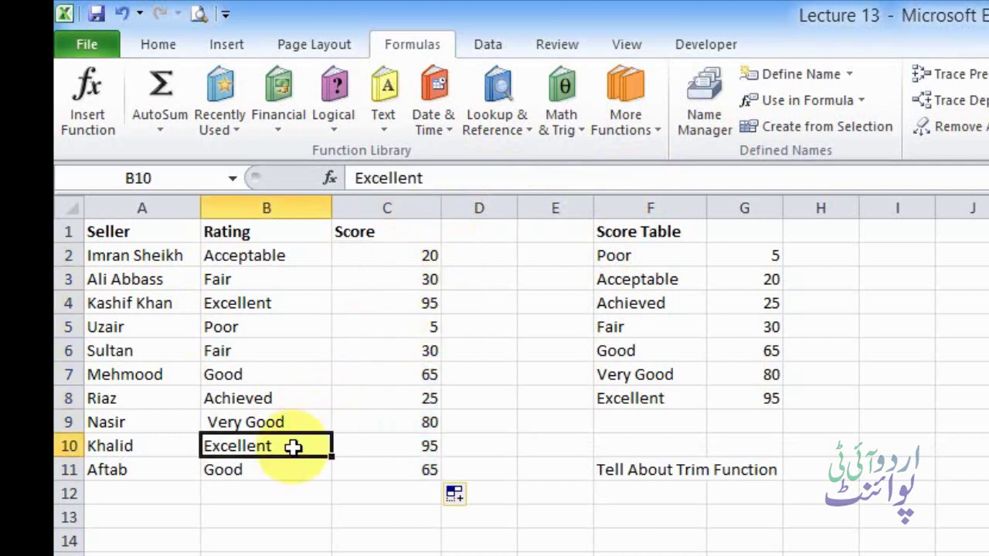
double_click(298, 451)
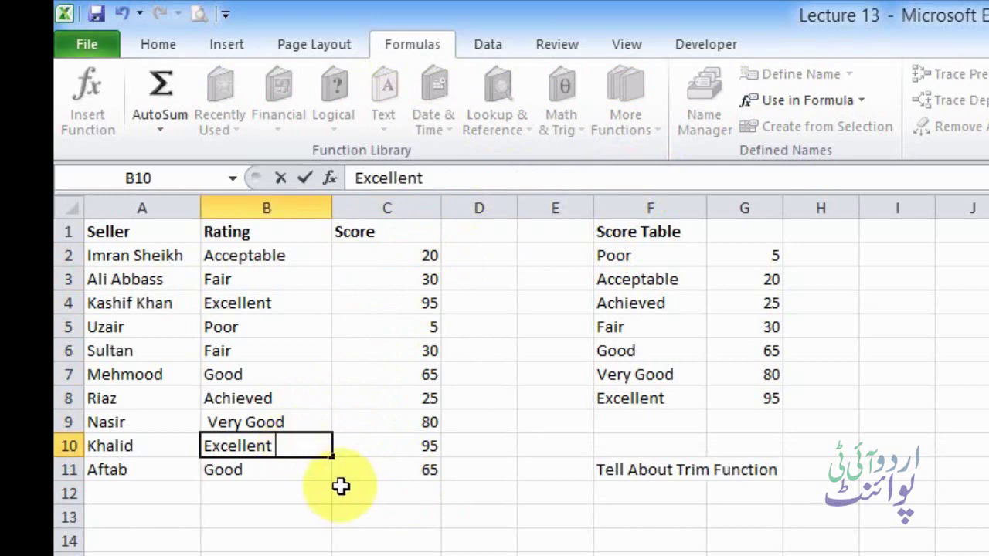
key(Return)
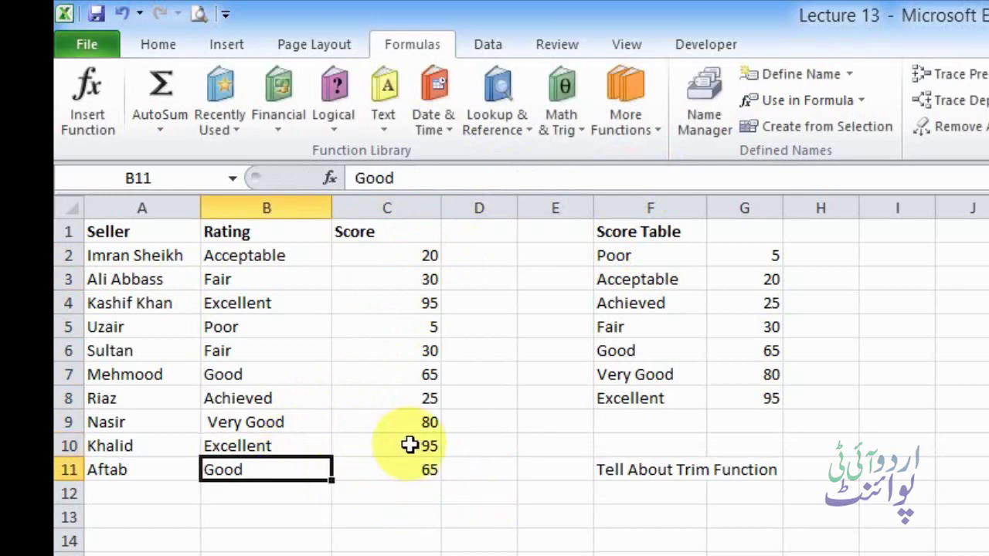
click(409, 444)
mouse_move(436, 180)
mouse_down()
mouse_move(507, 179)
mouse_move(441, 179)
mouse_up()
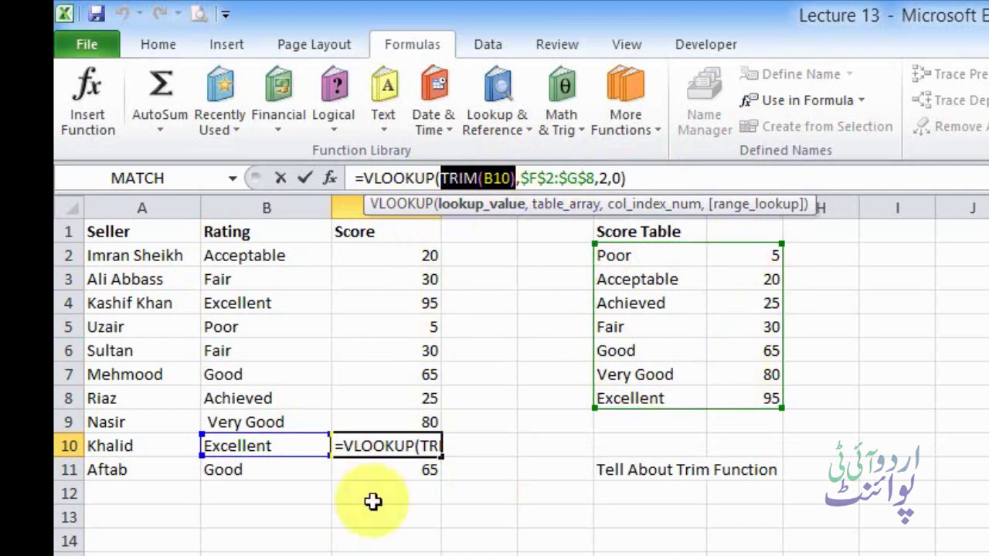
key(Return)
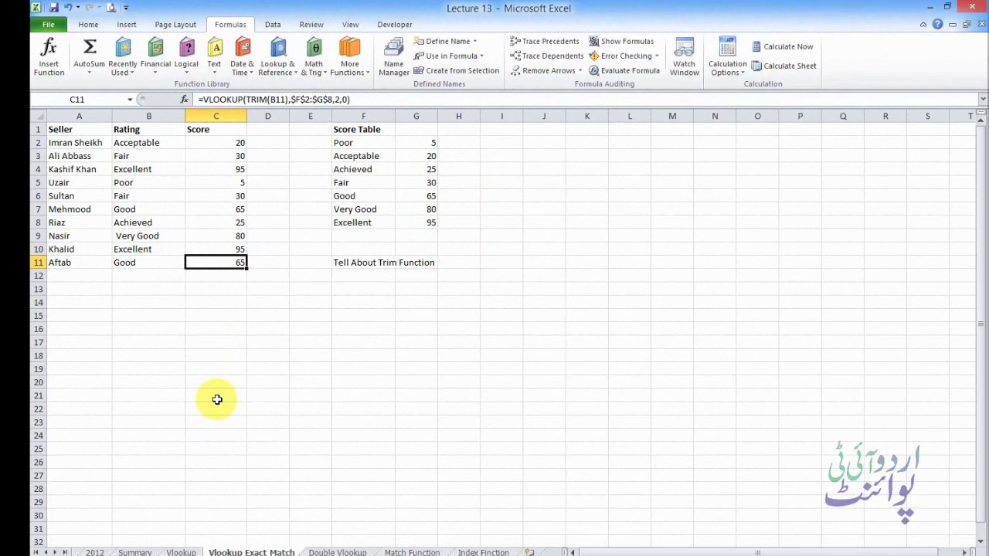
Step: Switch to the Double Vlookup sheet and view C2's nested IF Column Reference formula
click(337, 551)
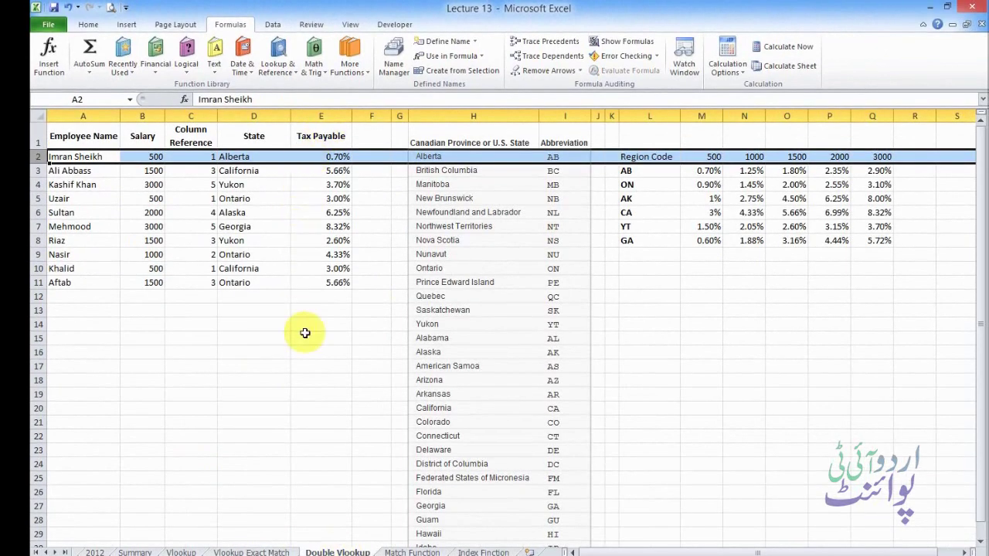
click(305, 333)
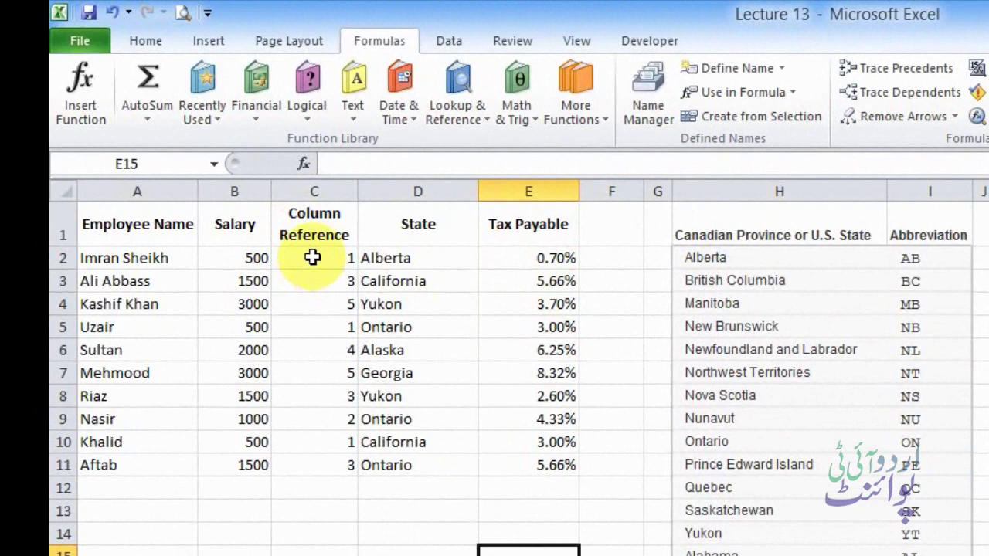
click(312, 257)
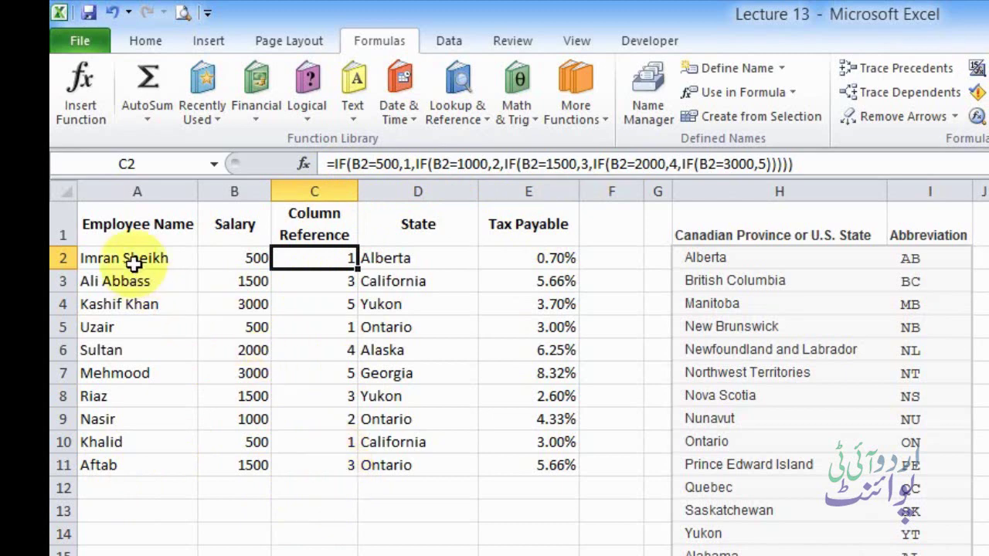
click(216, 257)
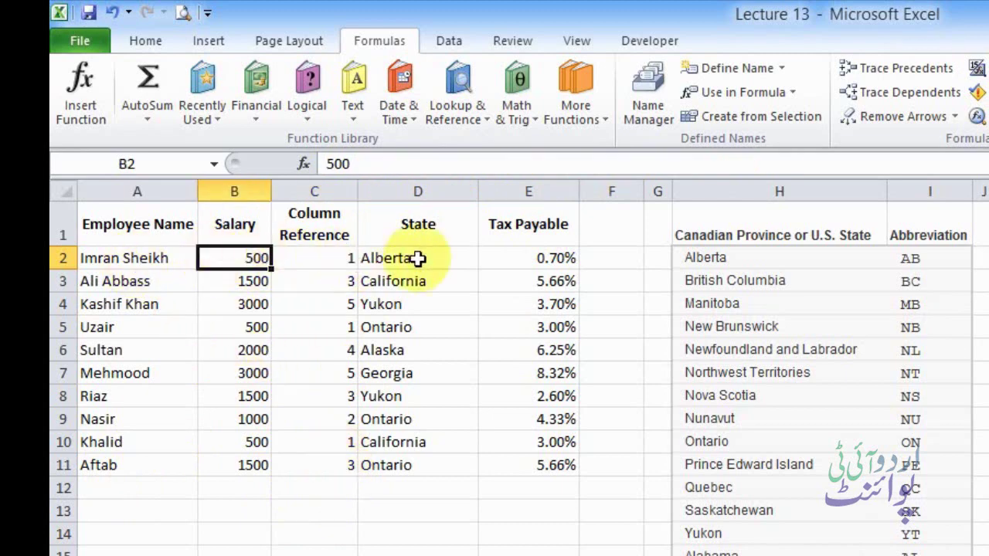
click(342, 258)
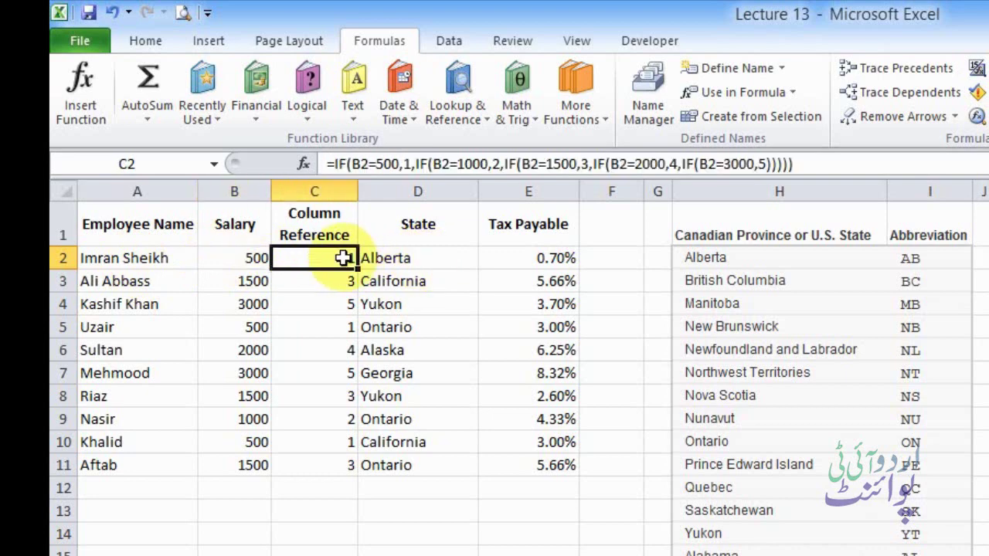
drag(430, 258, 826, 395)
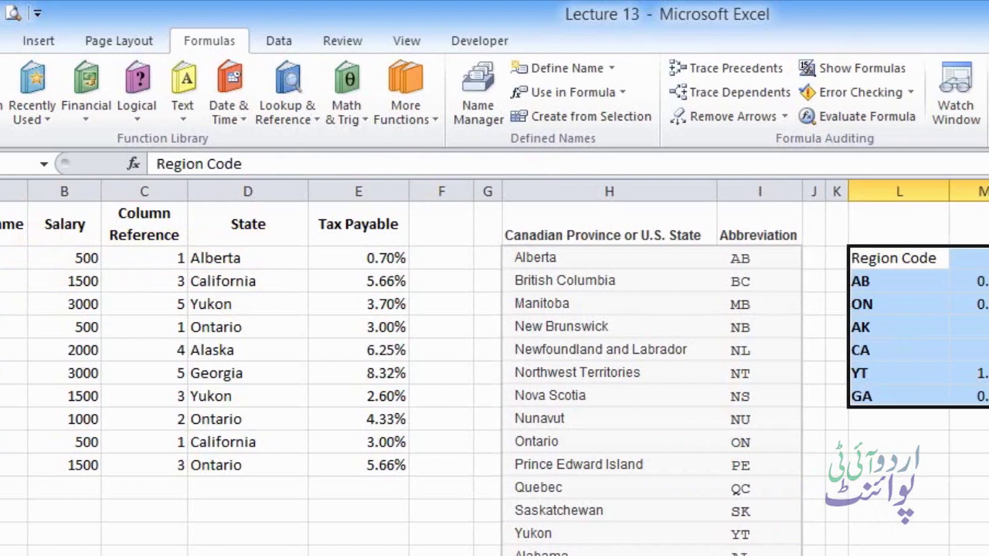
click(386, 258)
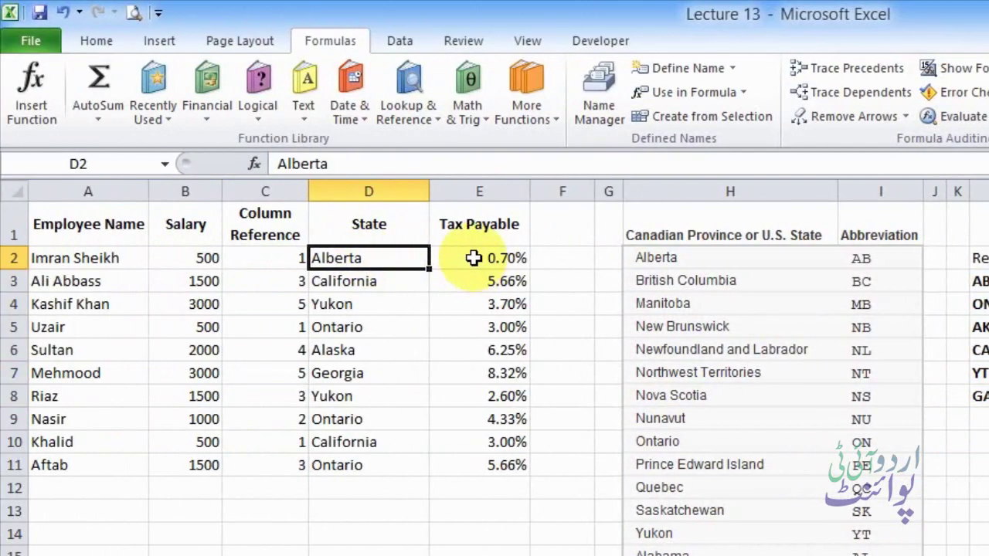
click(473, 258)
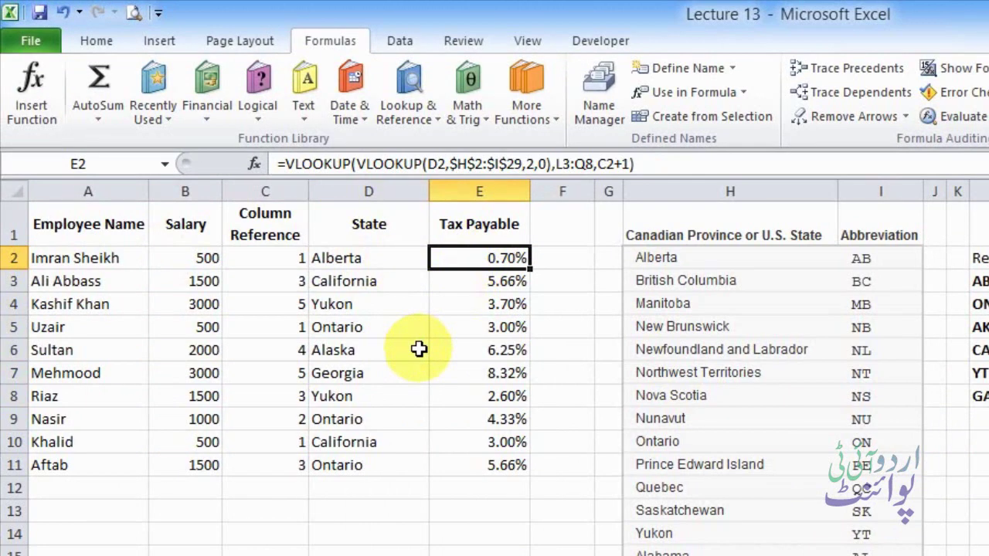
Step: Replace E2 with =VLOOKUP(D2,H2:I30,2), which wrongly returns Alaska's code AK
key(Delete)
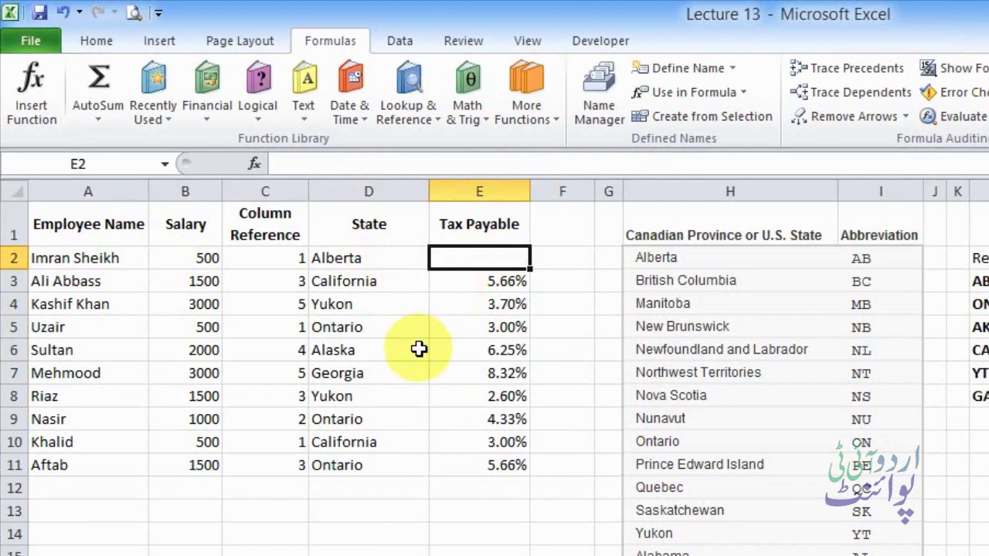
text(=)
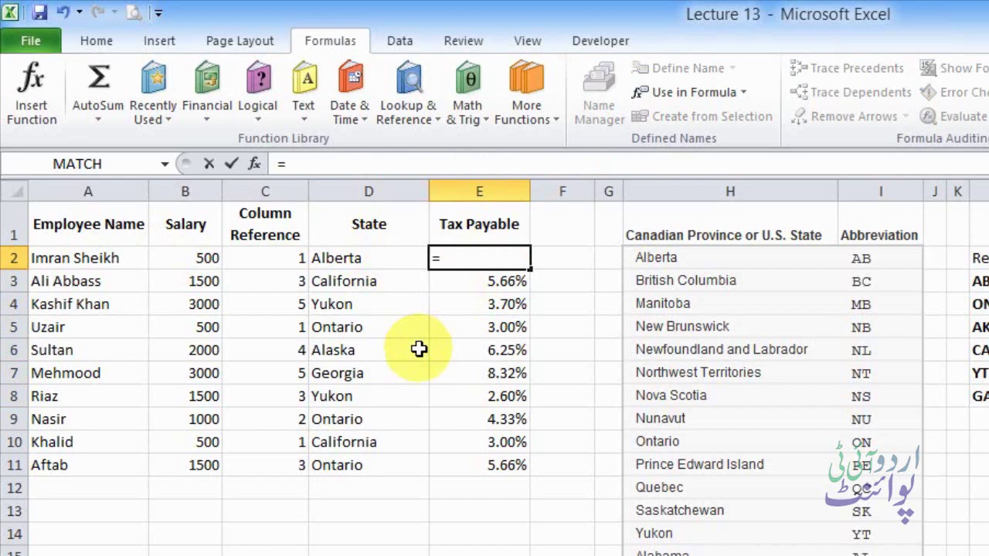
text(vlo)
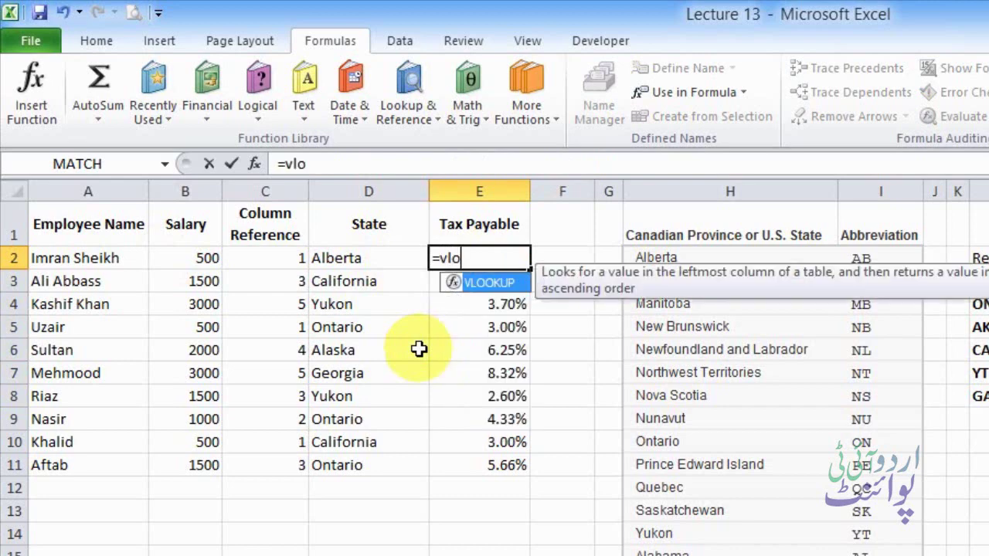
key(Tab)
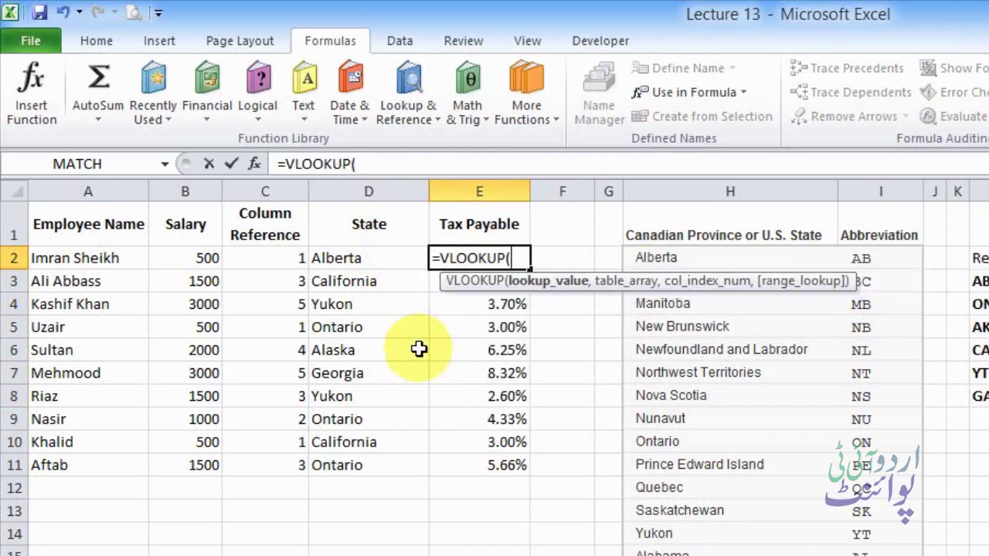
click(360, 263)
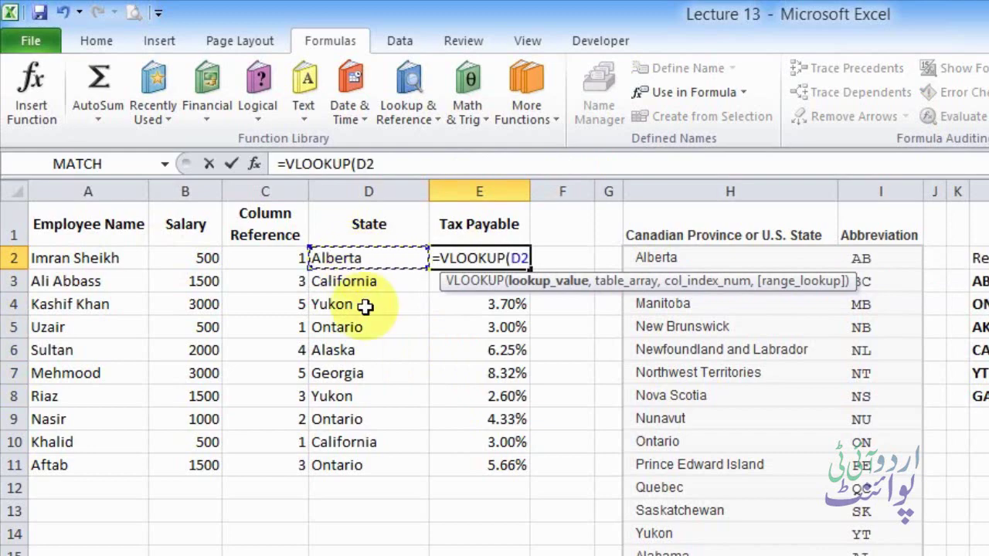
text(,)
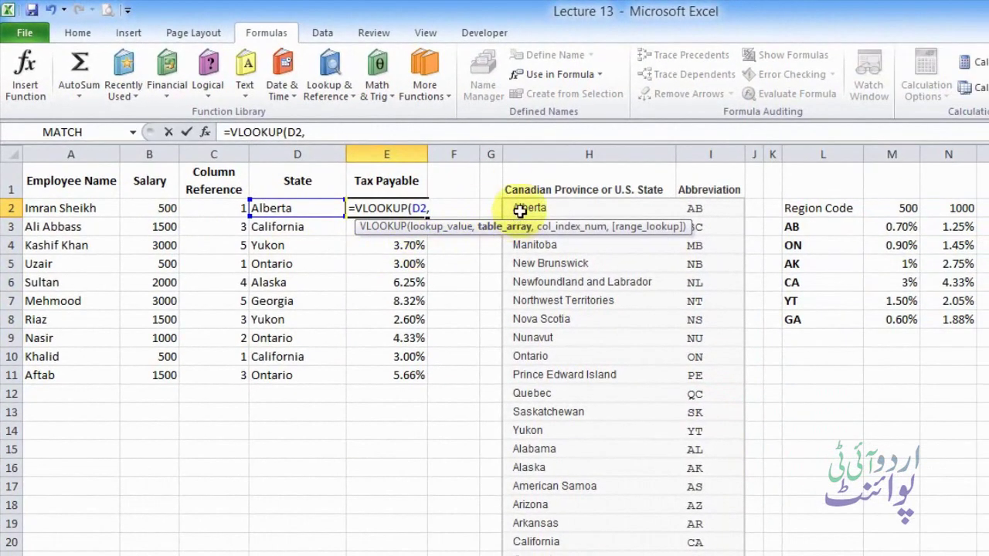
drag(519, 207, 709, 555)
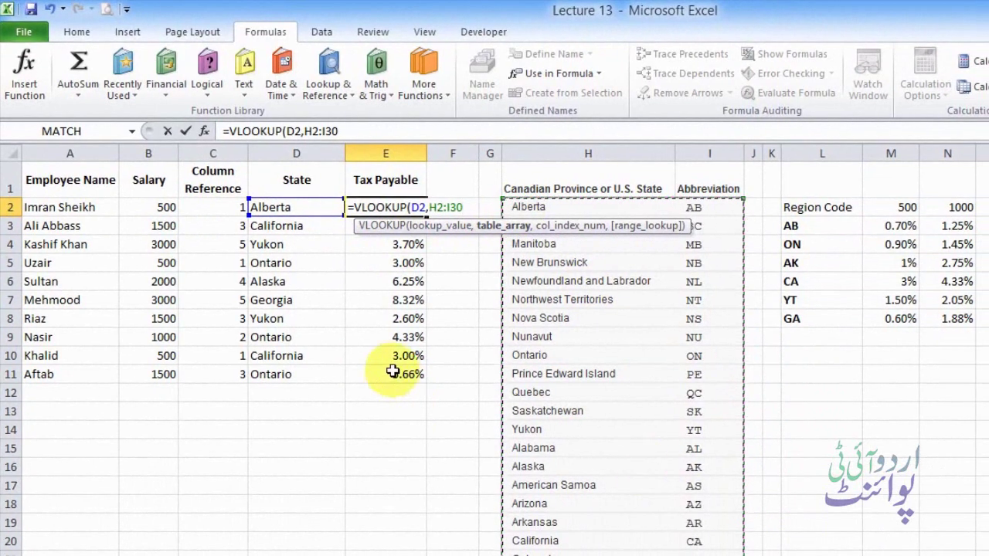
text(,)
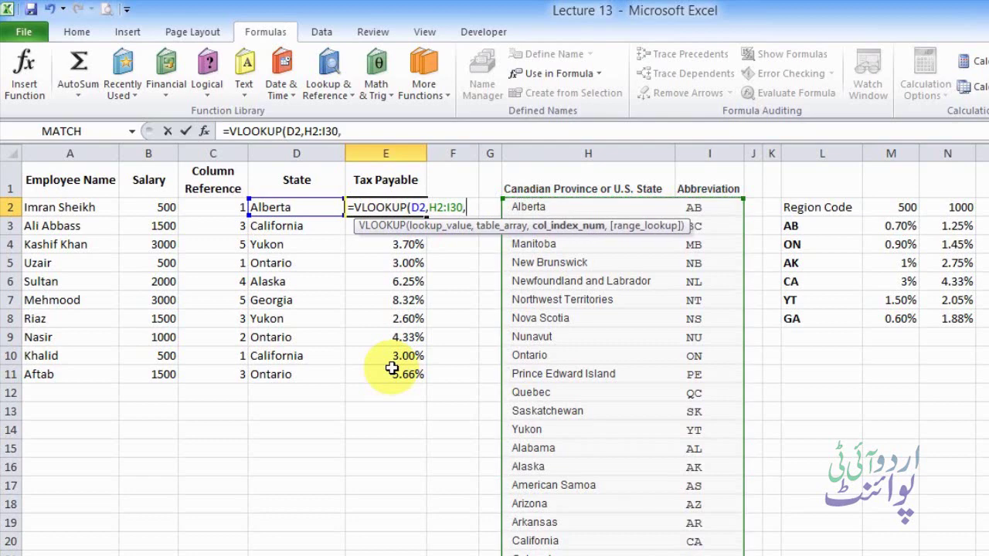
text(2)
text())
key(Return)
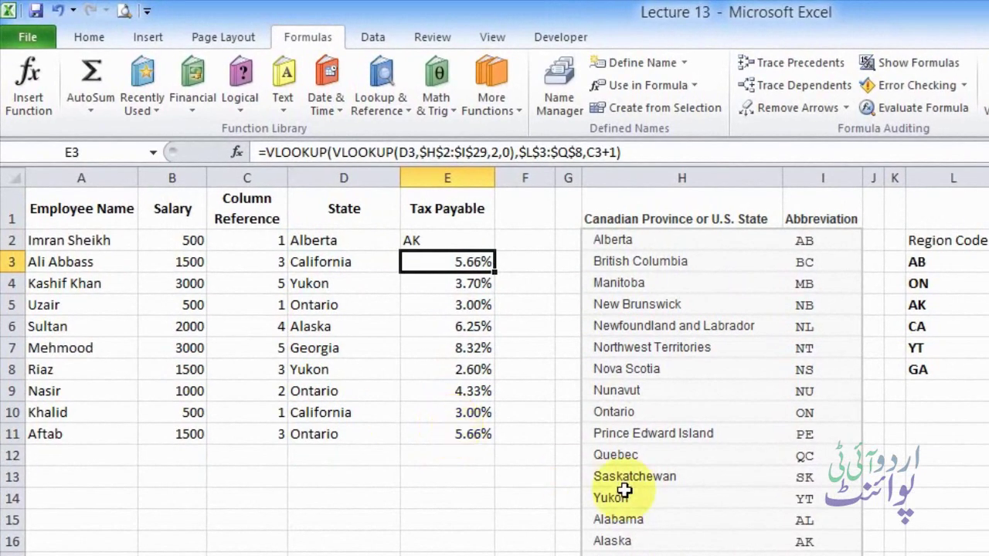
click(823, 541)
click(709, 542)
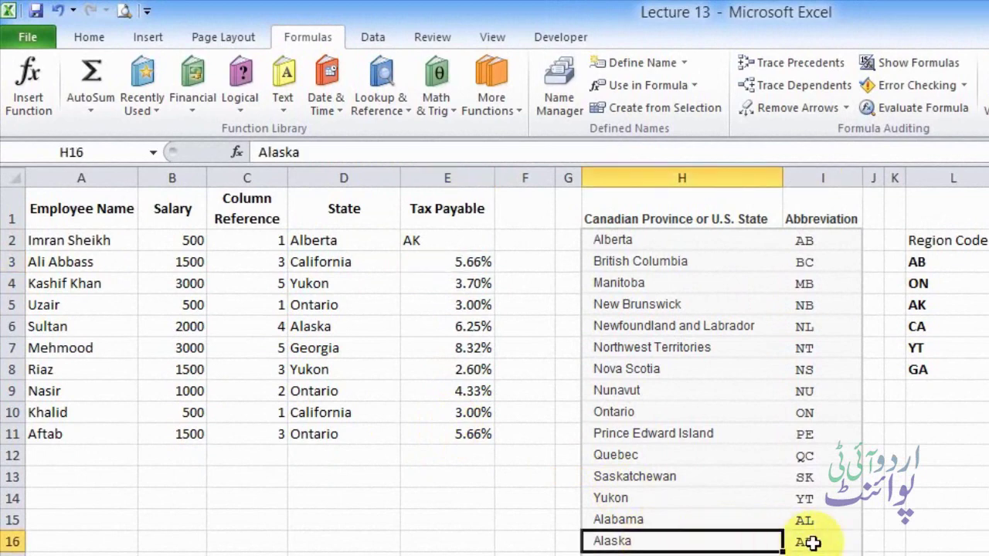
drag(812, 541, 706, 541)
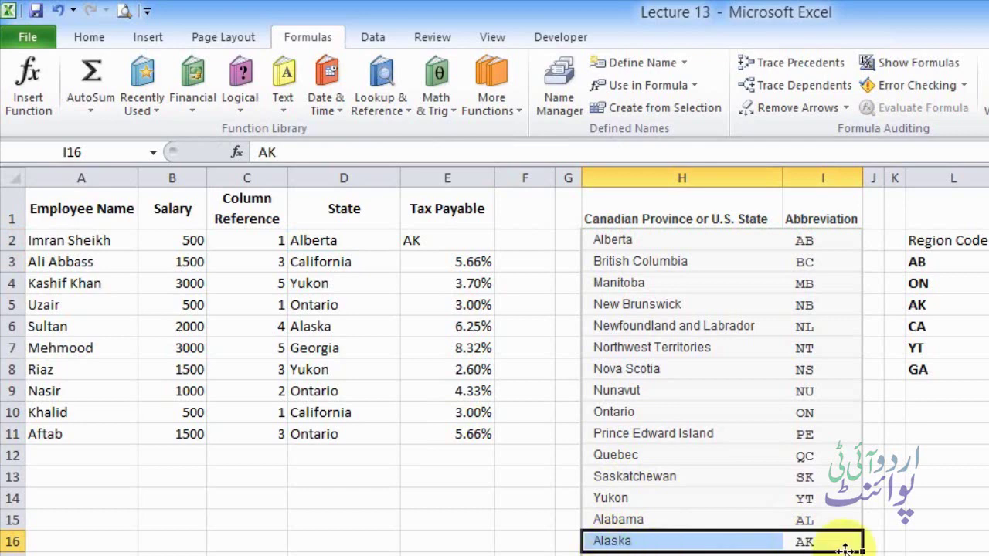
Step: Add 0 as the exact-match argument so E2 returns AB
click(455, 244)
double_click(455, 241)
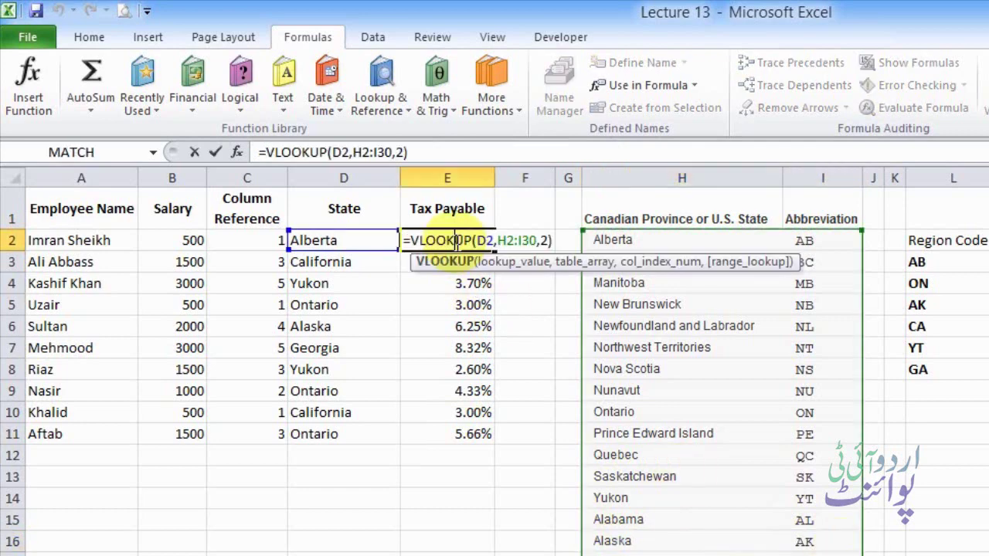
click(548, 241)
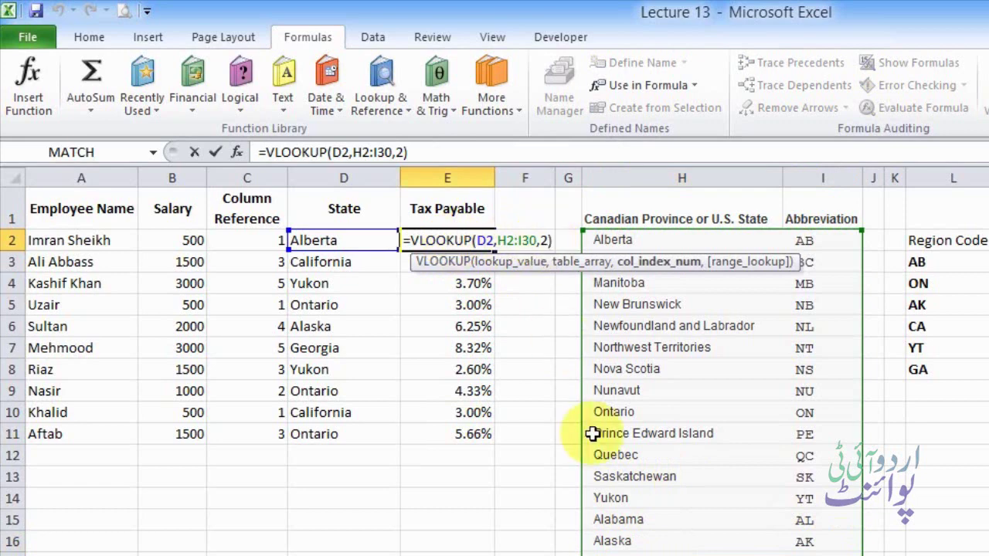
text(,)
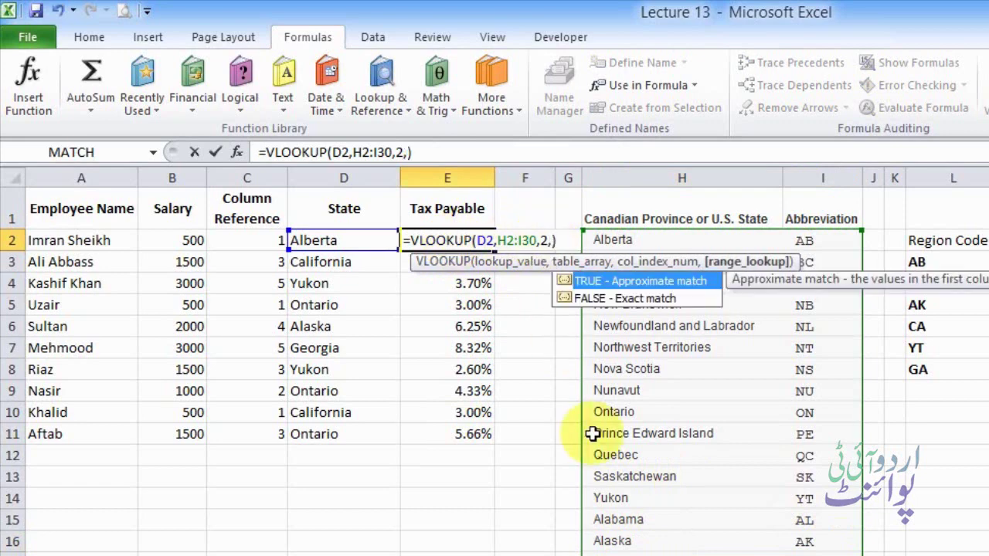
text(0)
key(Return)
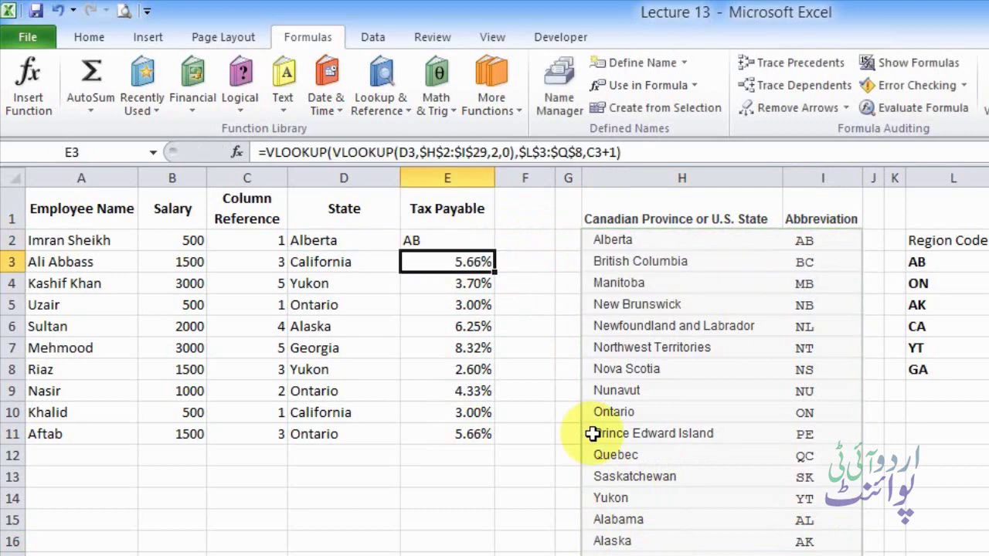
Step: Compare E2's result with Alberta's abbreviation AB in the province list
key(Up)
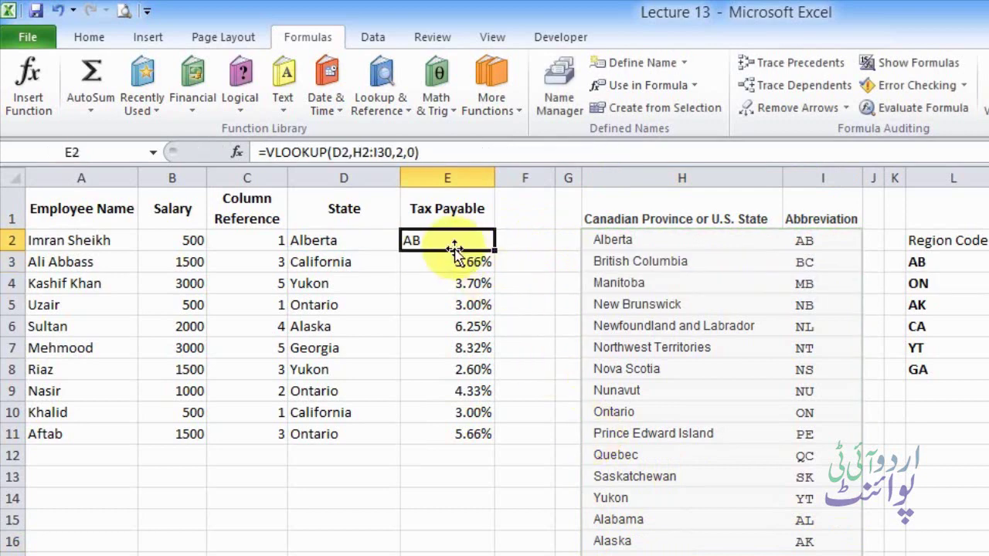
click(821, 243)
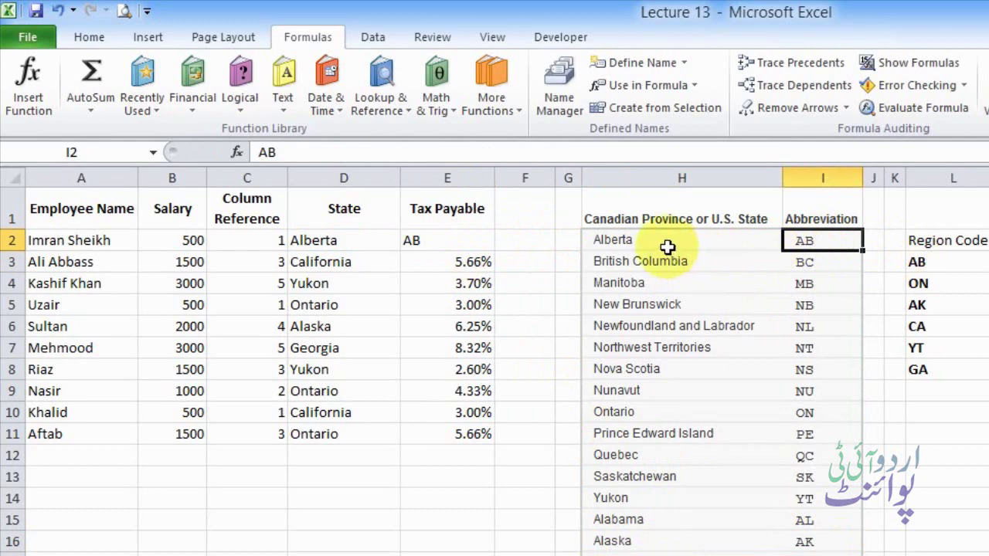
click(452, 240)
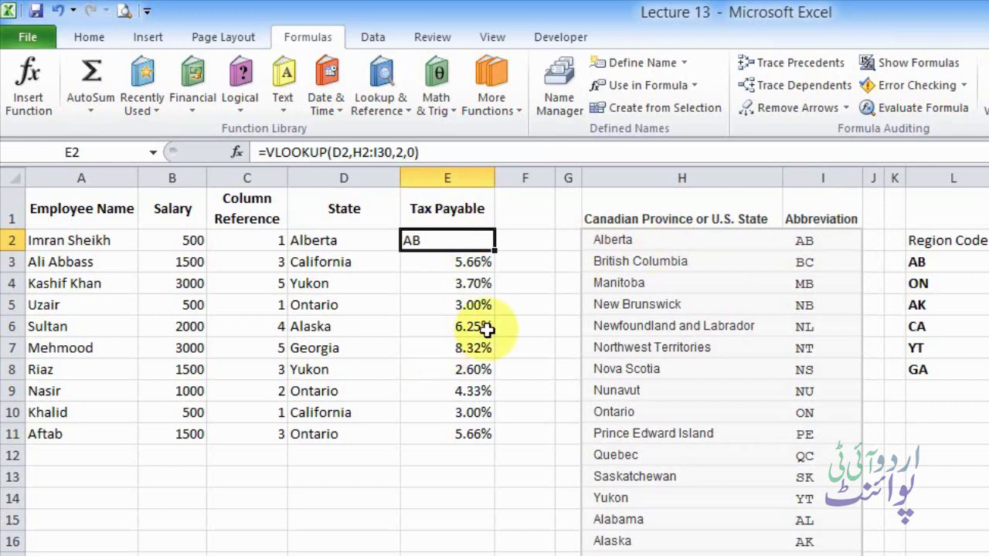
click(823, 242)
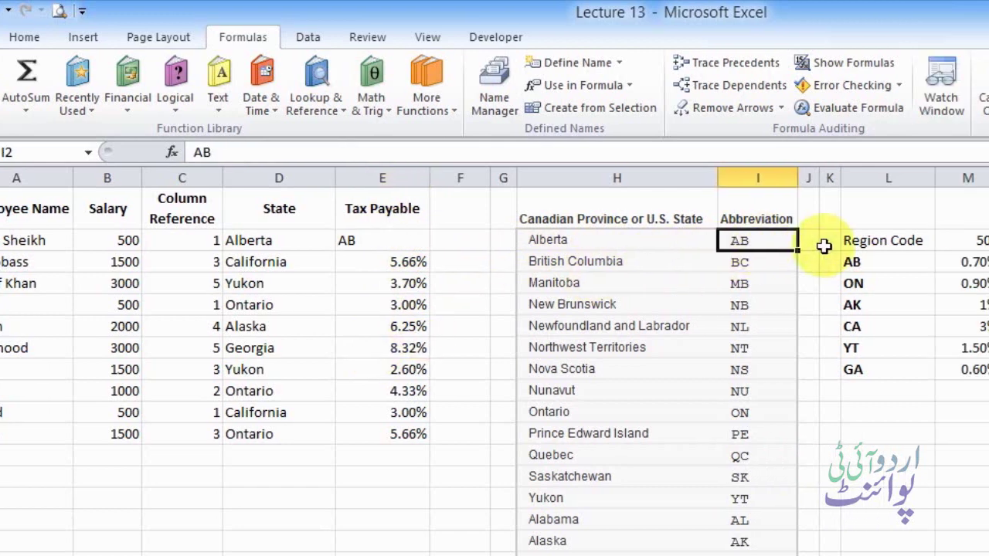
scroll(690, 263, right, 5)
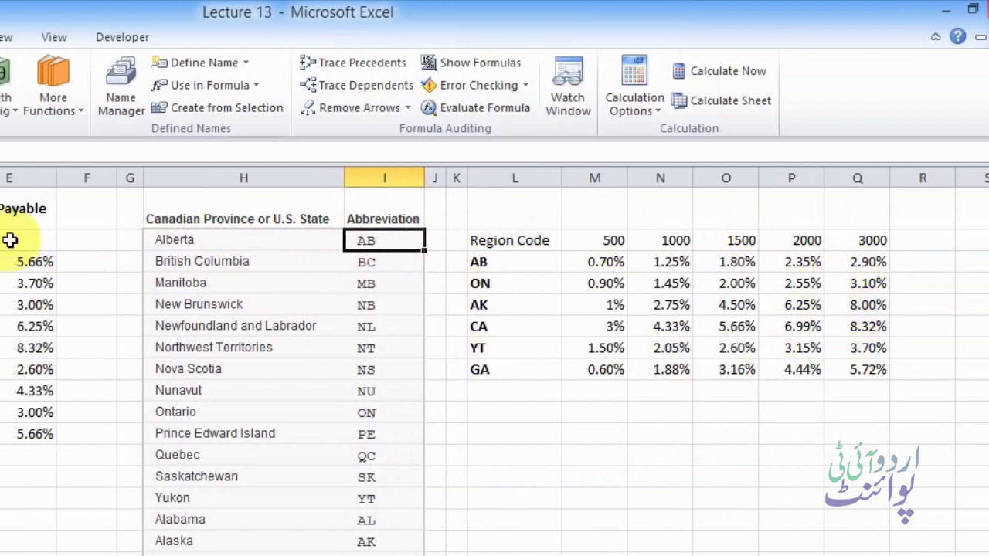
click(448, 241)
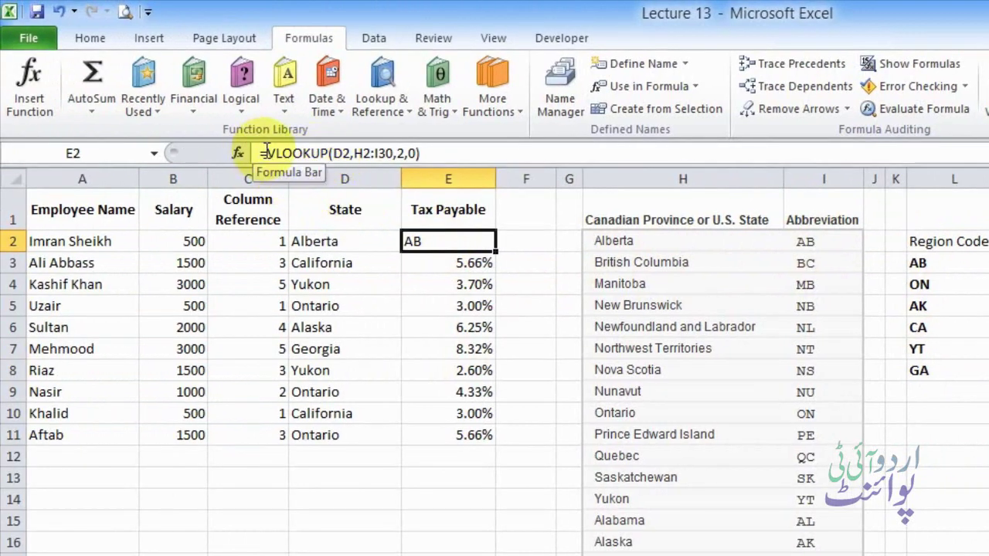
Step: In E2, build =VLOOKUP(VLOOKUP(D2,H2:I30,2,0),L3:Q8, with L3:Q8 as the outer lookup table
click(266, 152)
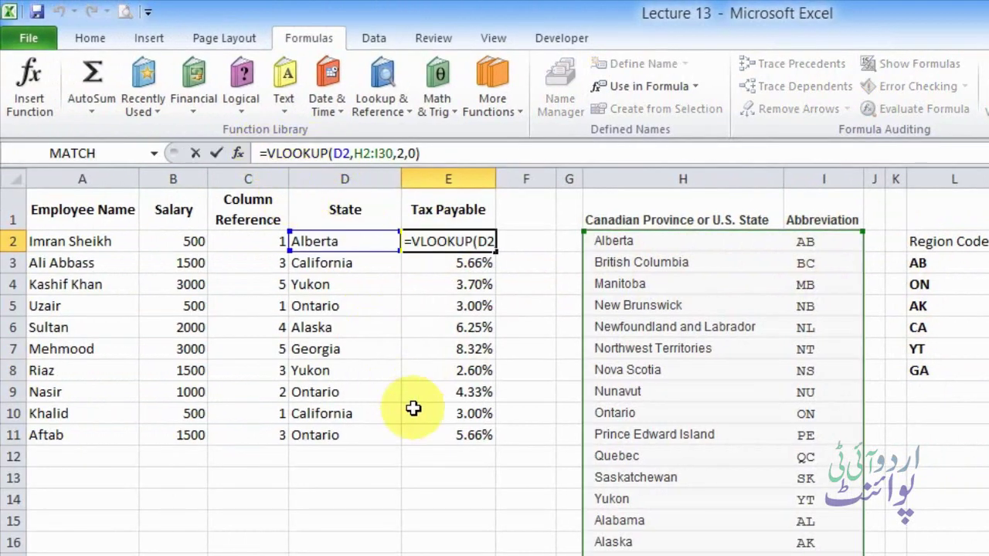
text(vl)
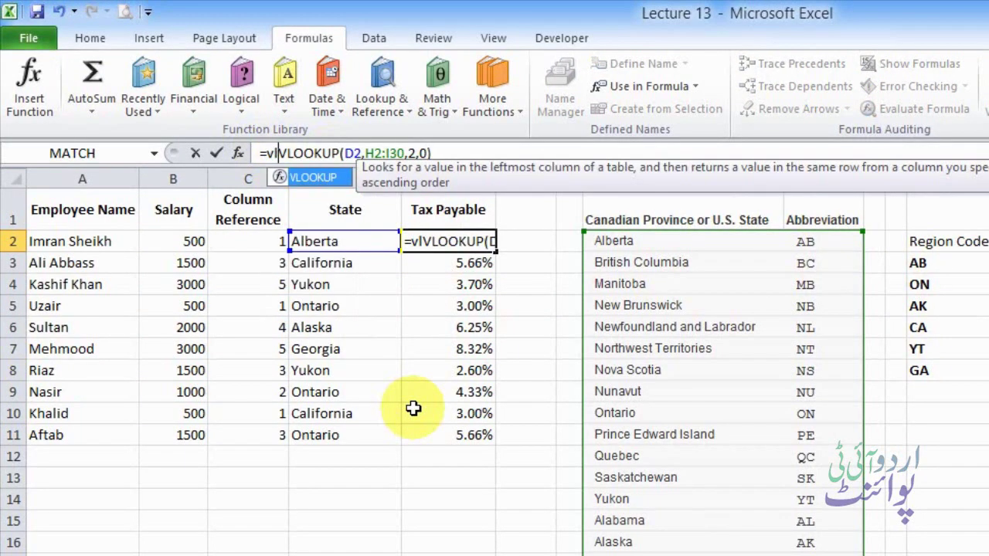
key(Tab)
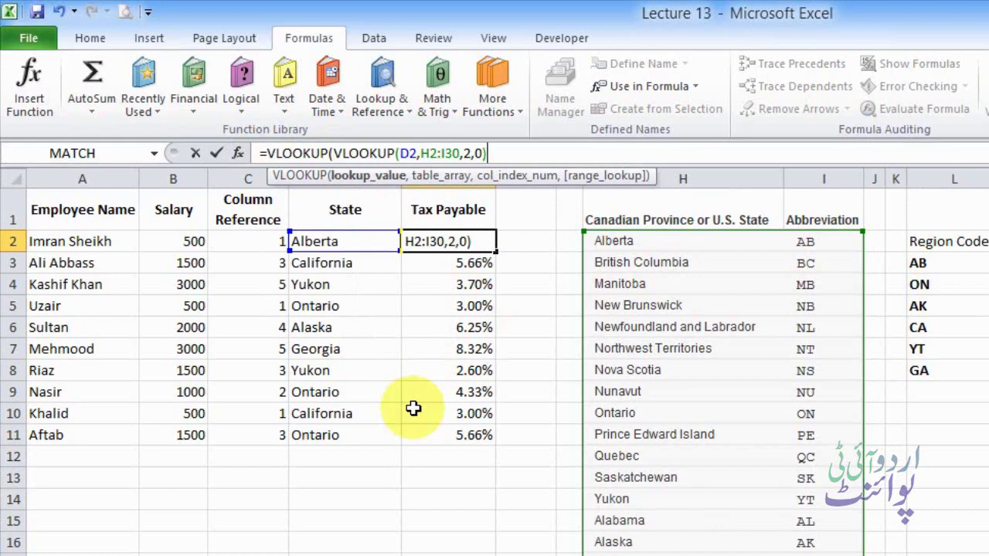
text(,)
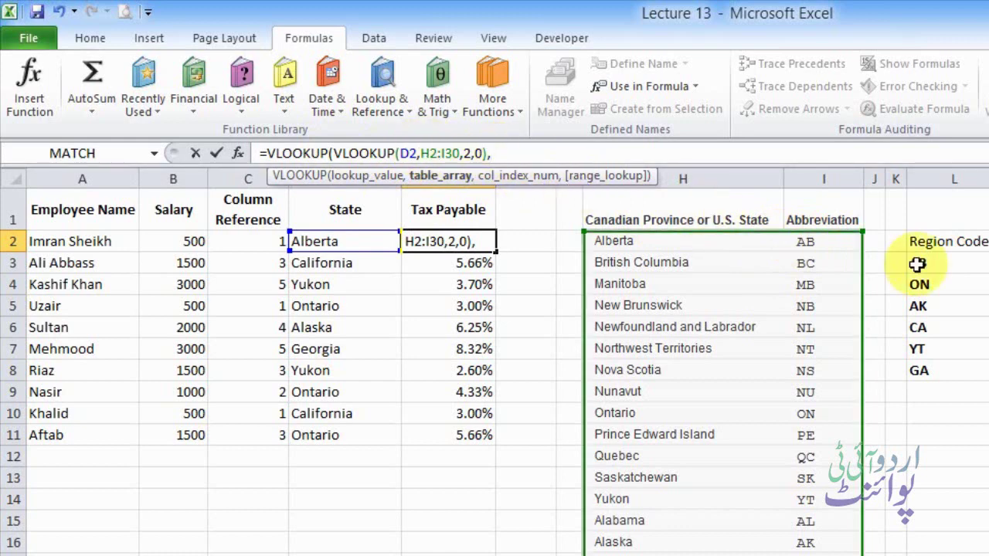
drag(926, 259, 842, 371)
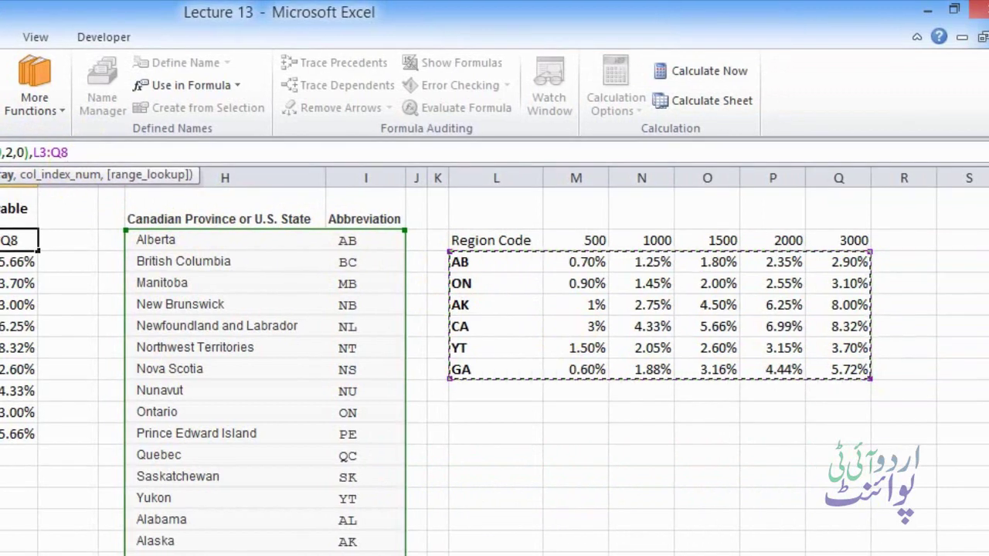
text(,)
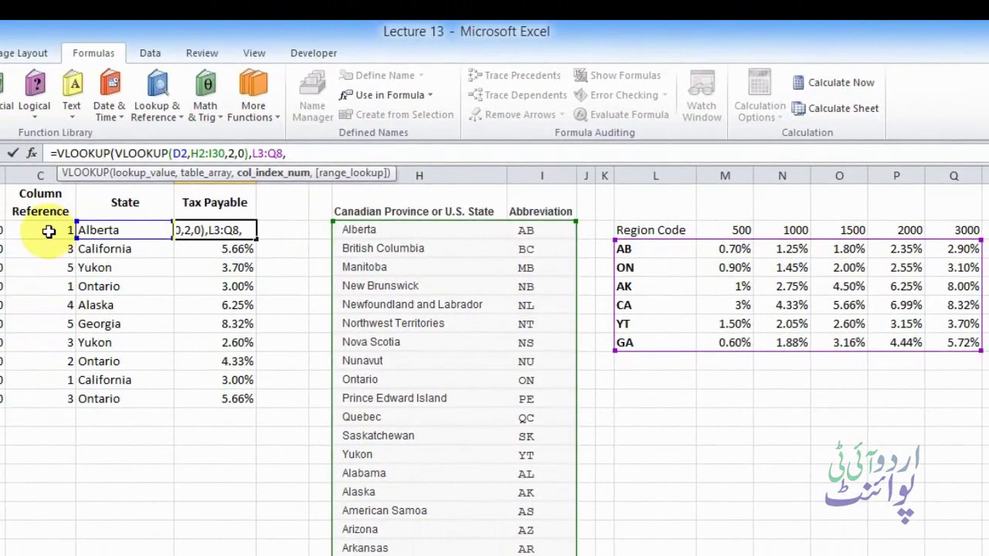
Step: Finish E2 with column index C2+1 and enter it, returning 0.70% for Alberta
click(49, 230)
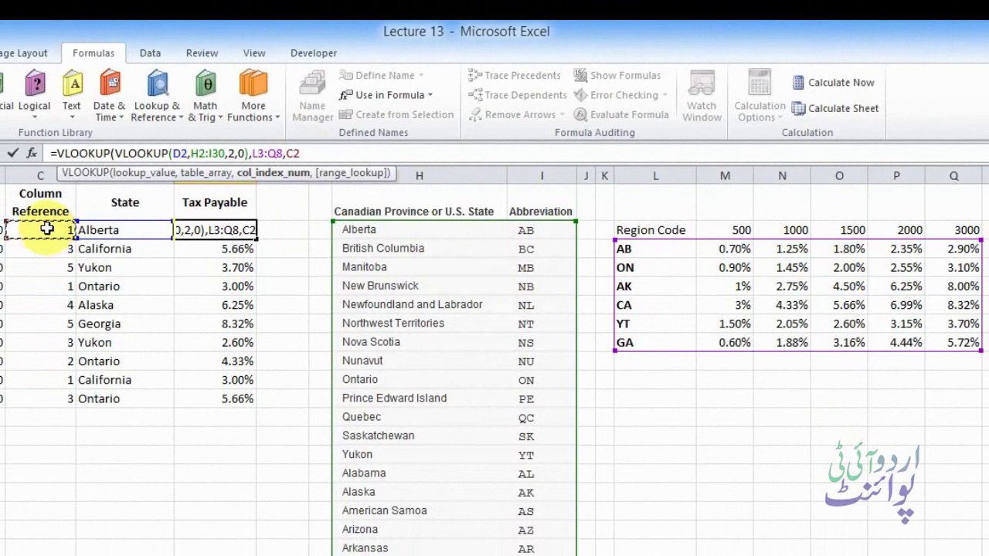
text(+)
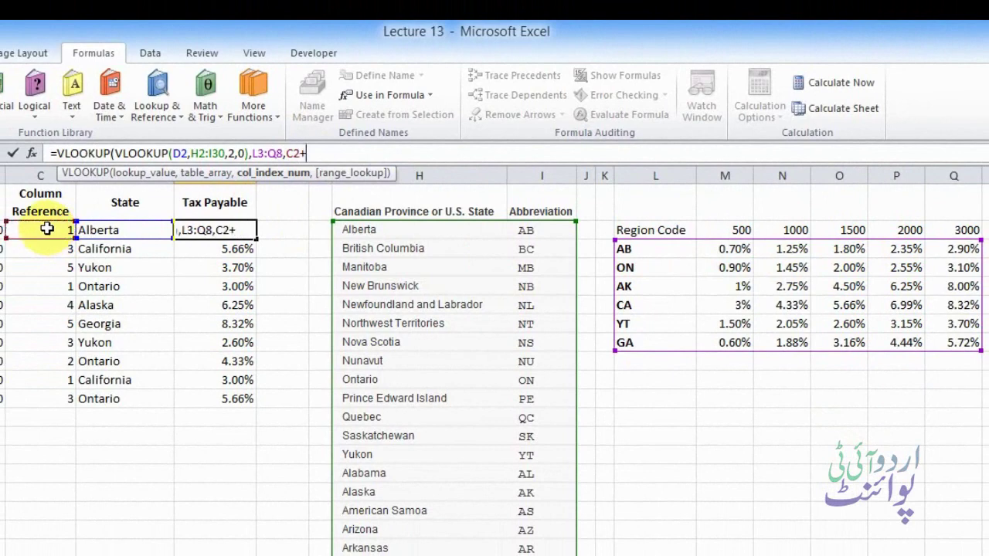
text(1)
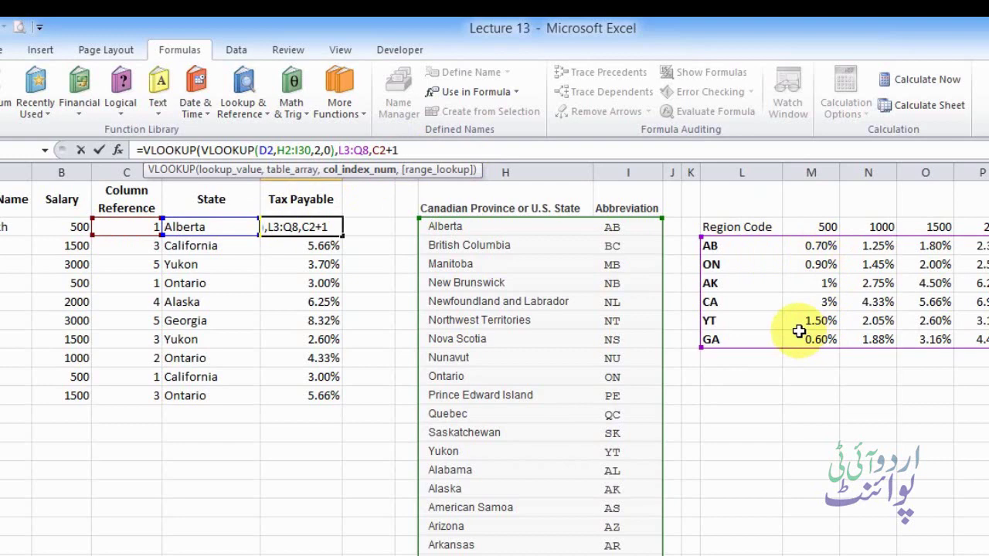
text())
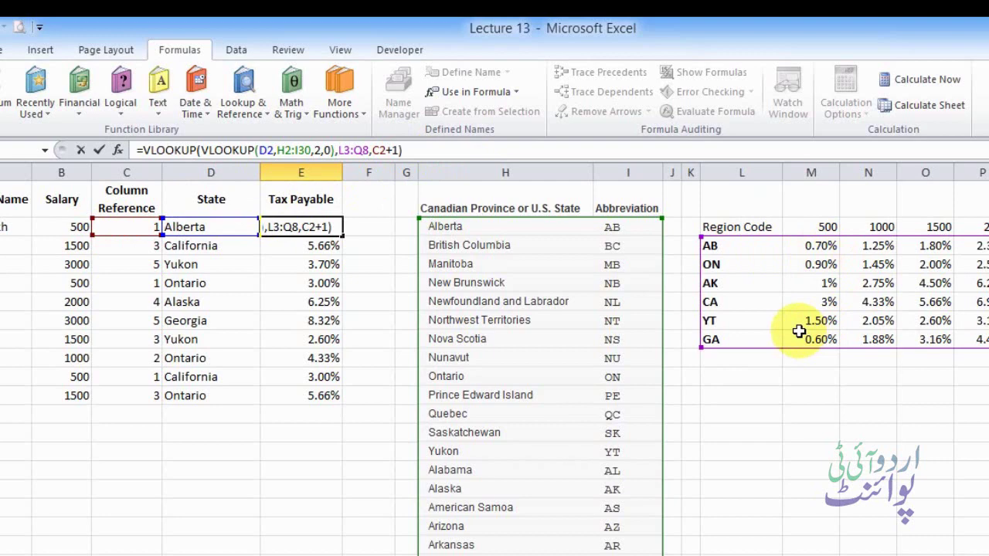
key(Return)
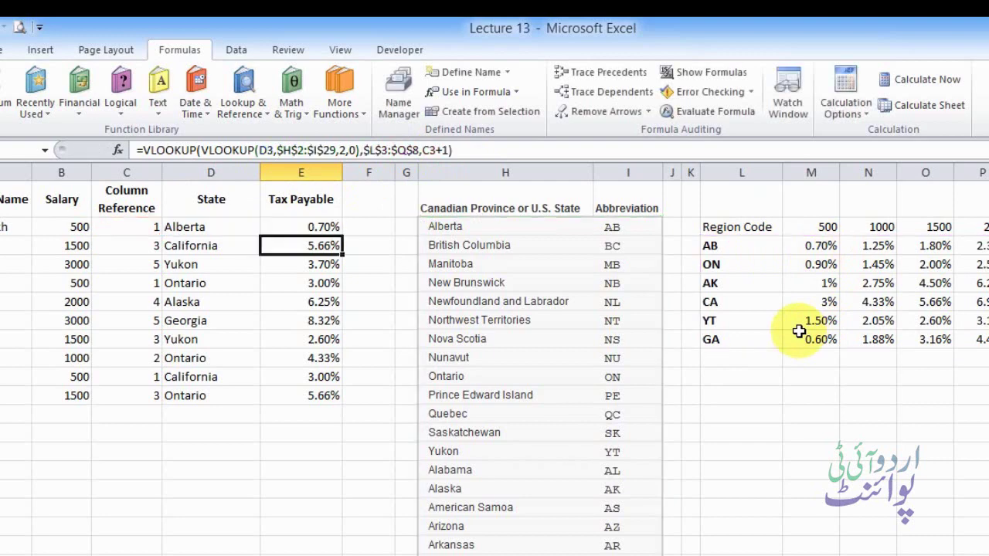
click(298, 224)
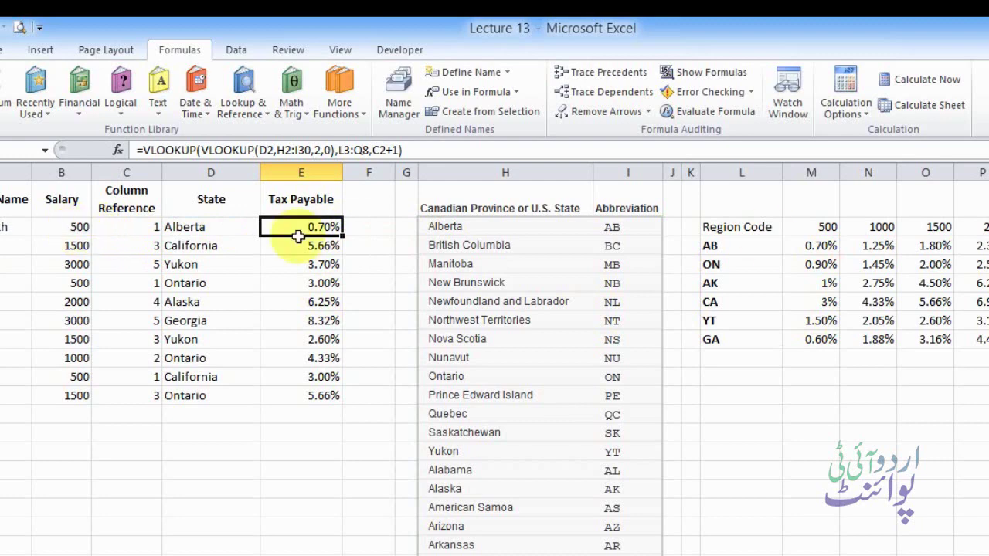
click(821, 226)
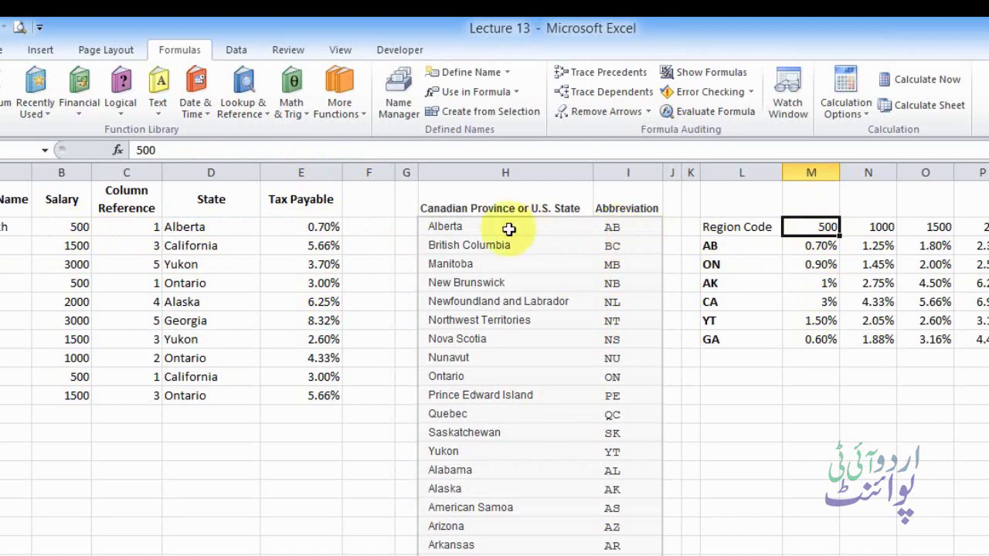
click(811, 246)
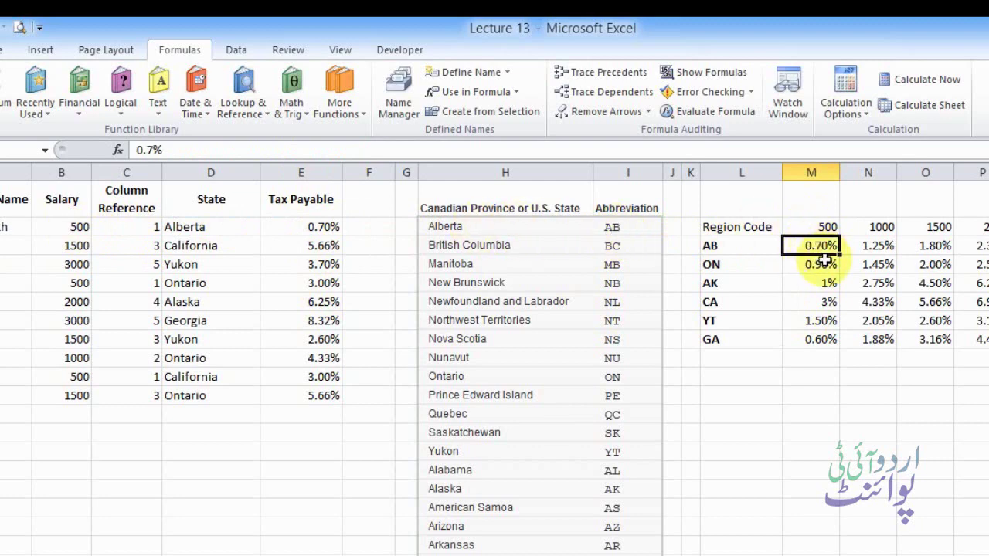
click(324, 227)
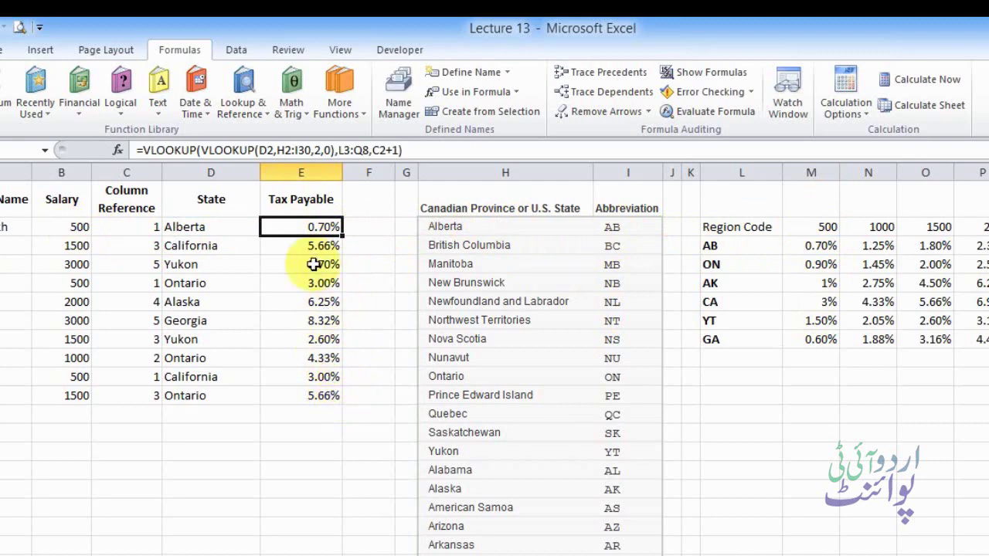
Step: Lock E2's lookup ranges as $H$2:$I$30 and $L$3:$Q$8
click(280, 150)
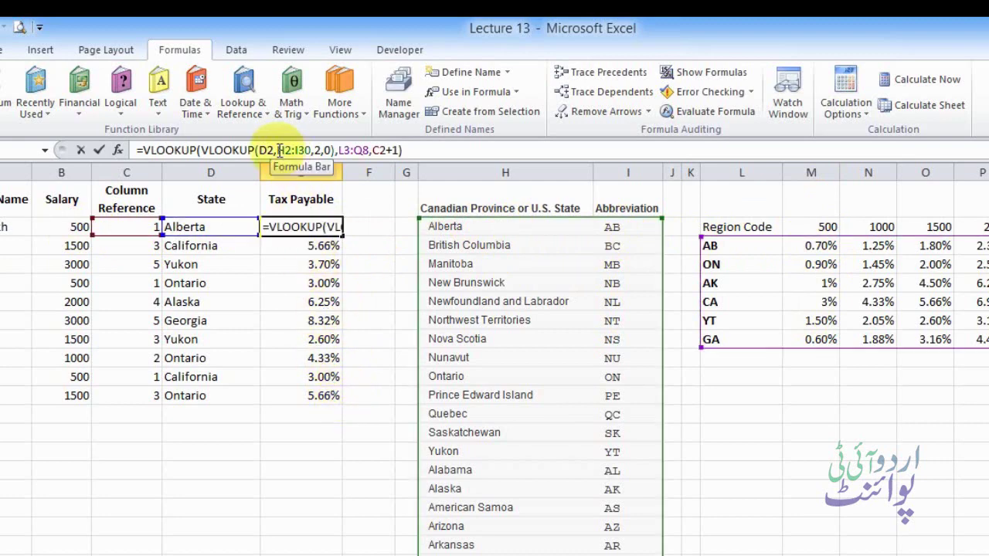
drag(276, 149, 311, 150)
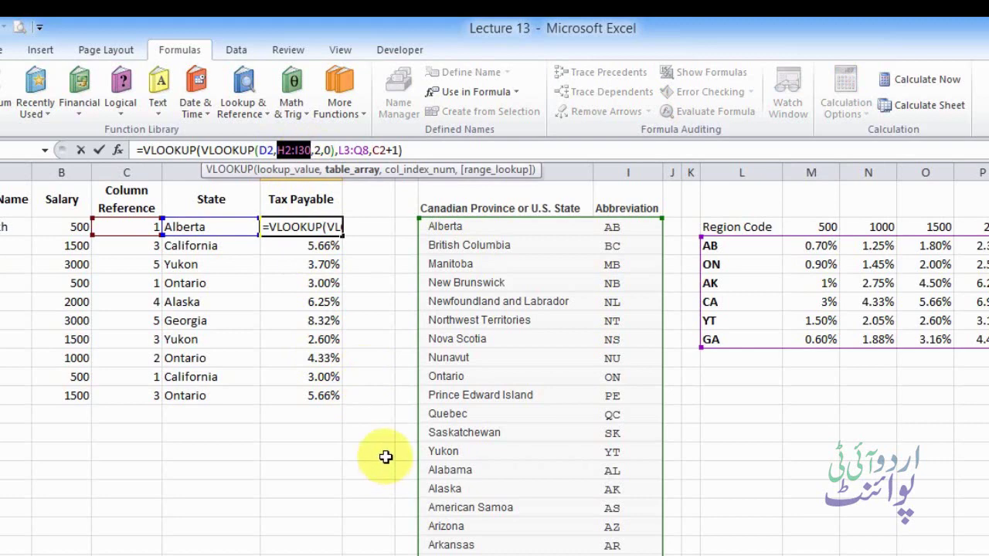
key(F4)
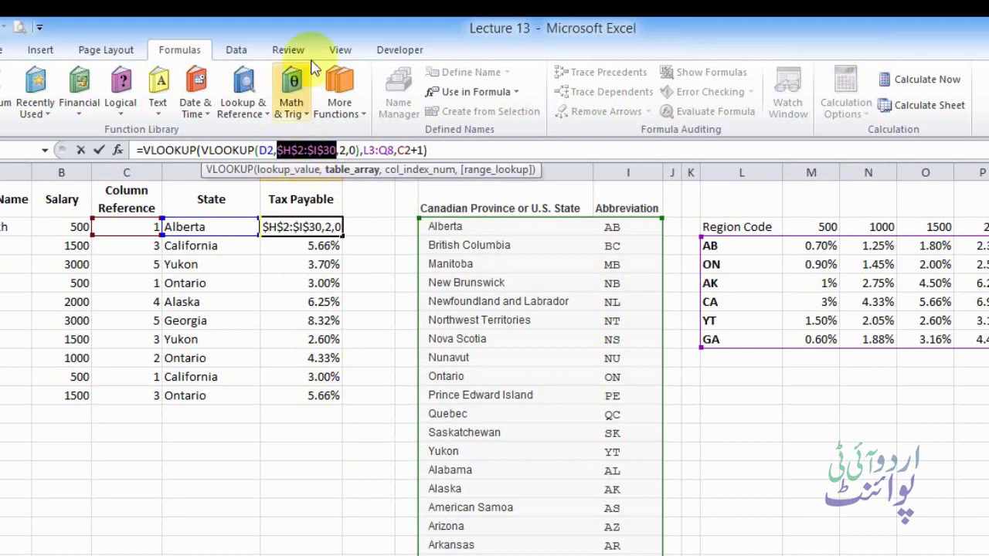
drag(364, 150, 396, 150)
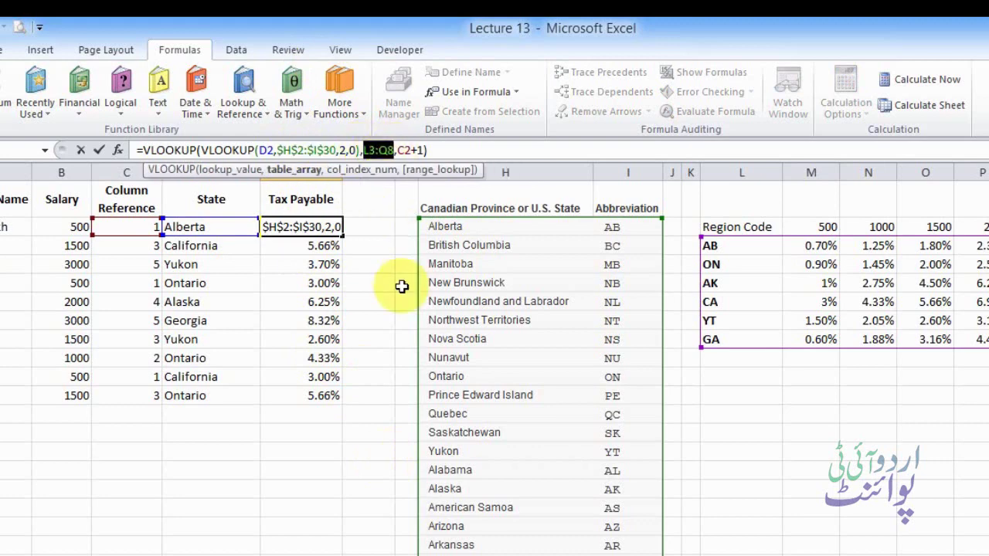
key(F4)
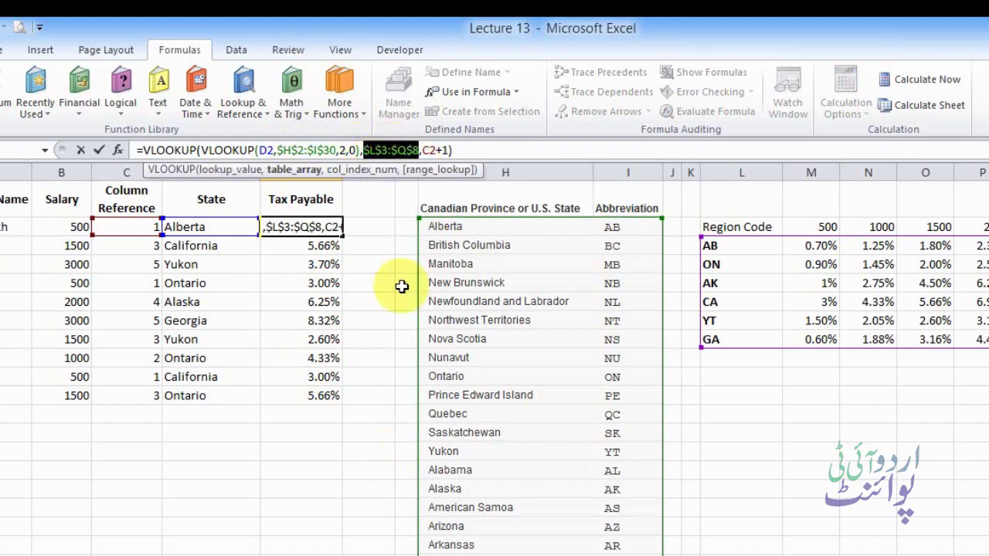
key(Return)
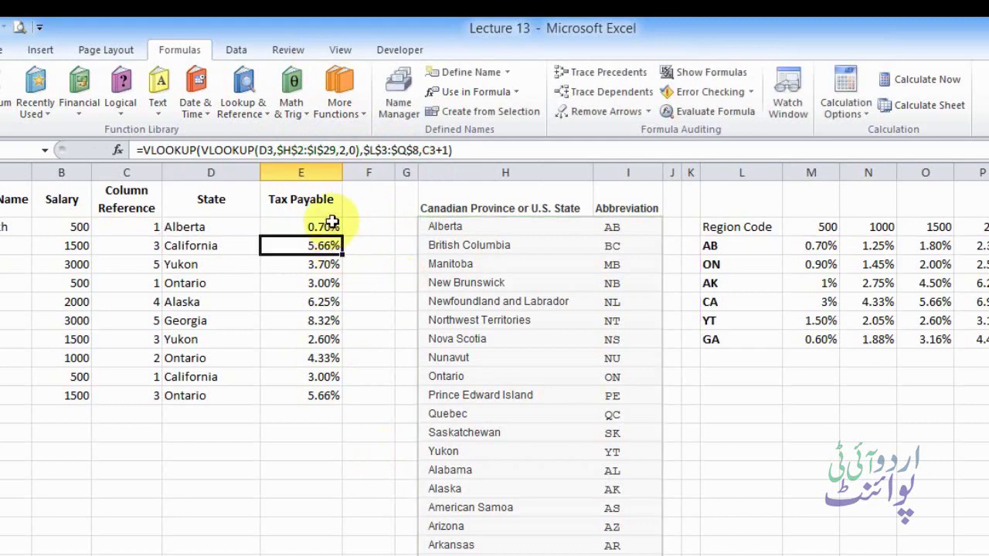
Step: Fill E2's formula down the Tax Payable column through E11
click(337, 227)
double_click(342, 235)
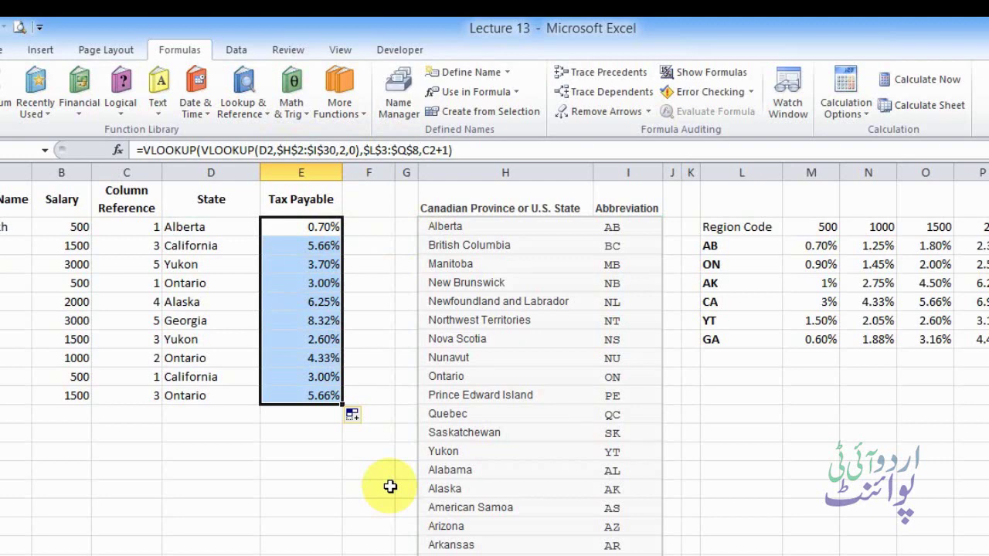
click(275, 226)
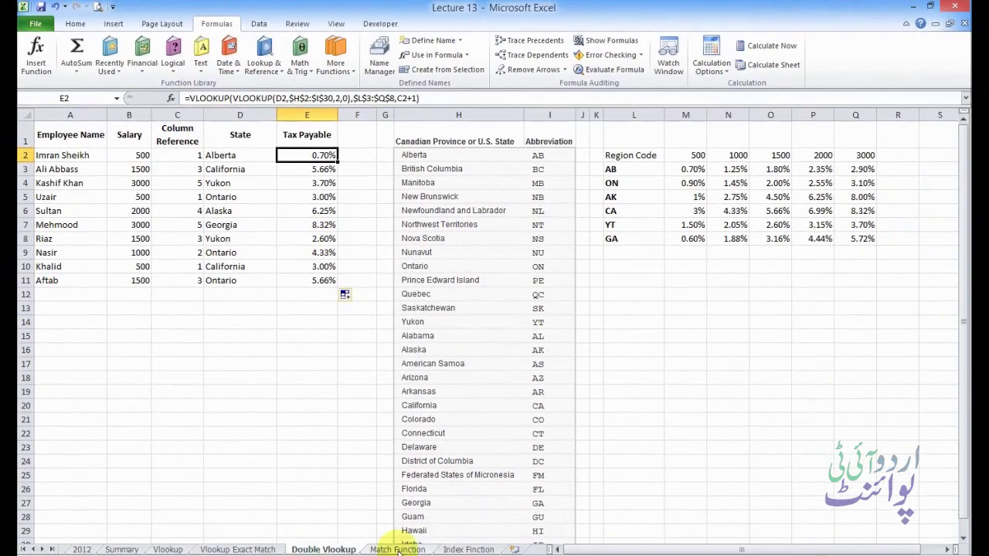
Step: On the Match Function sheet, review the column F codes and G2's =MATCH(F2,C:C,0)
click(397, 549)
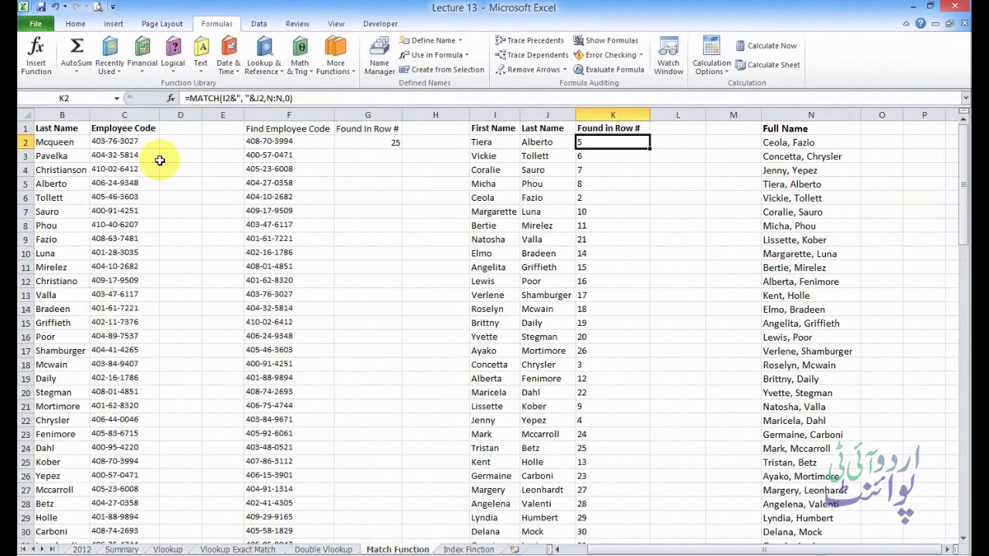
click(392, 169)
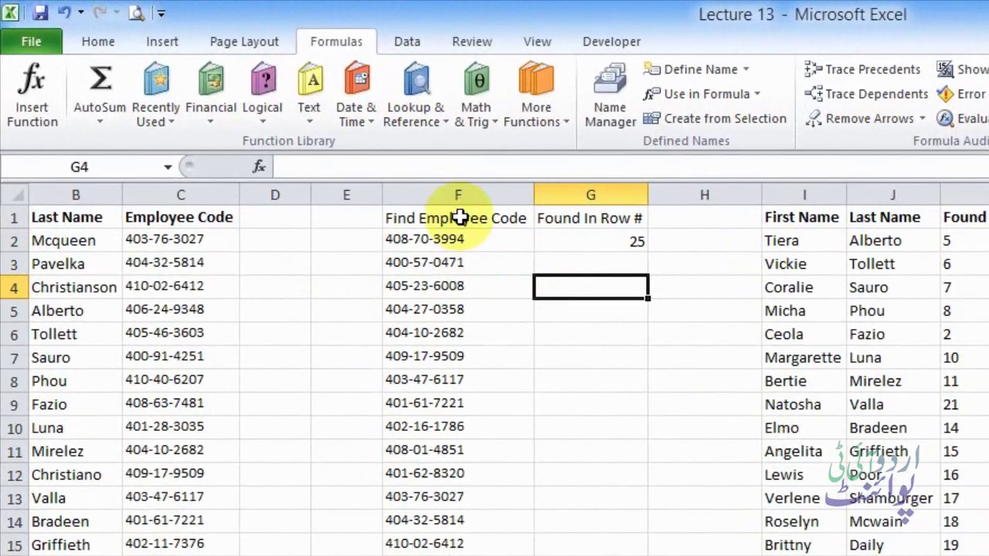
click(460, 218)
drag(452, 238, 459, 297)
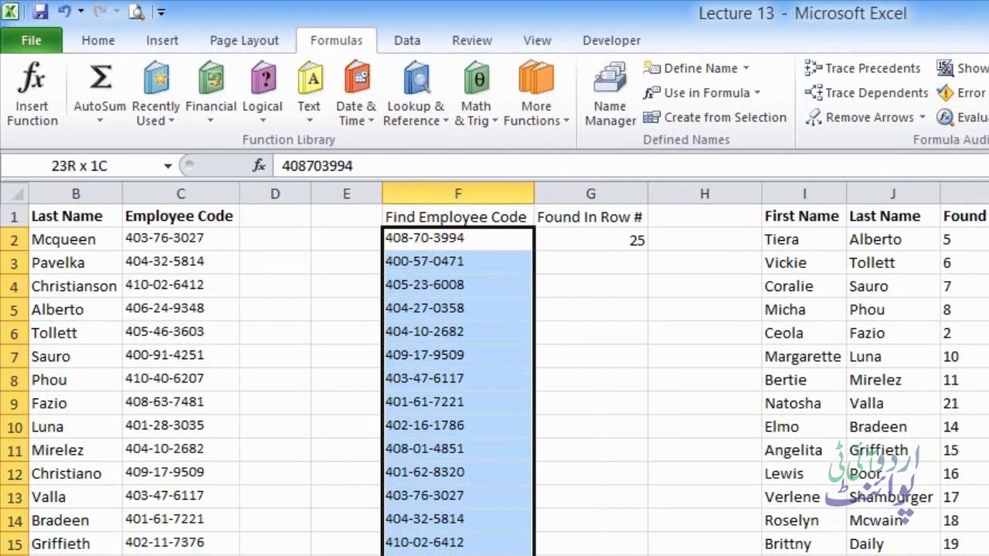
click(508, 237)
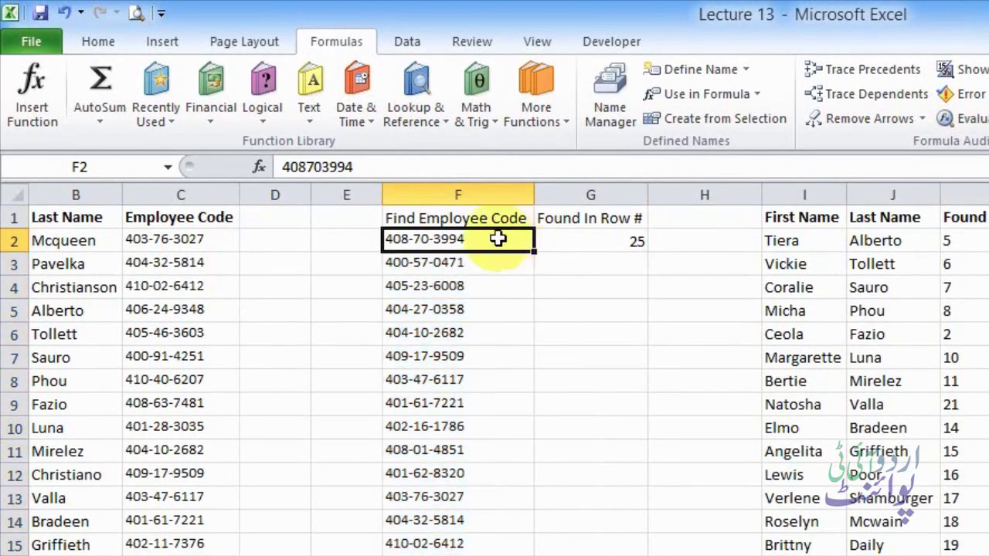
drag(469, 239, 463, 553)
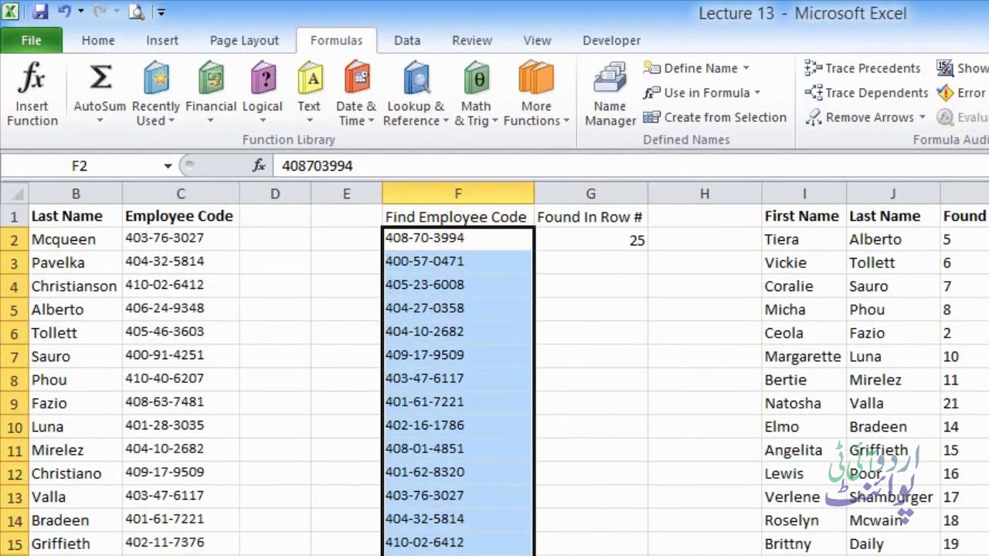
click(442, 239)
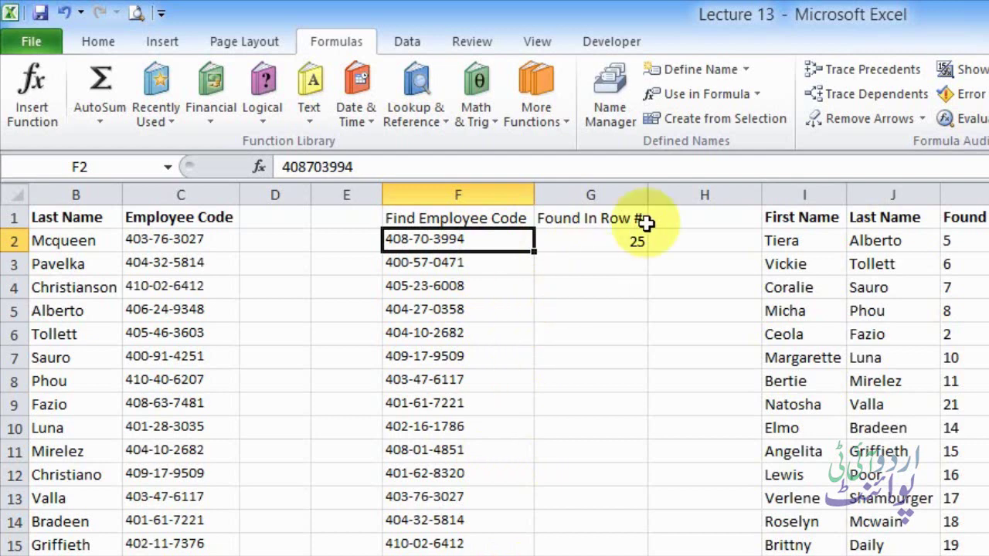
click(585, 246)
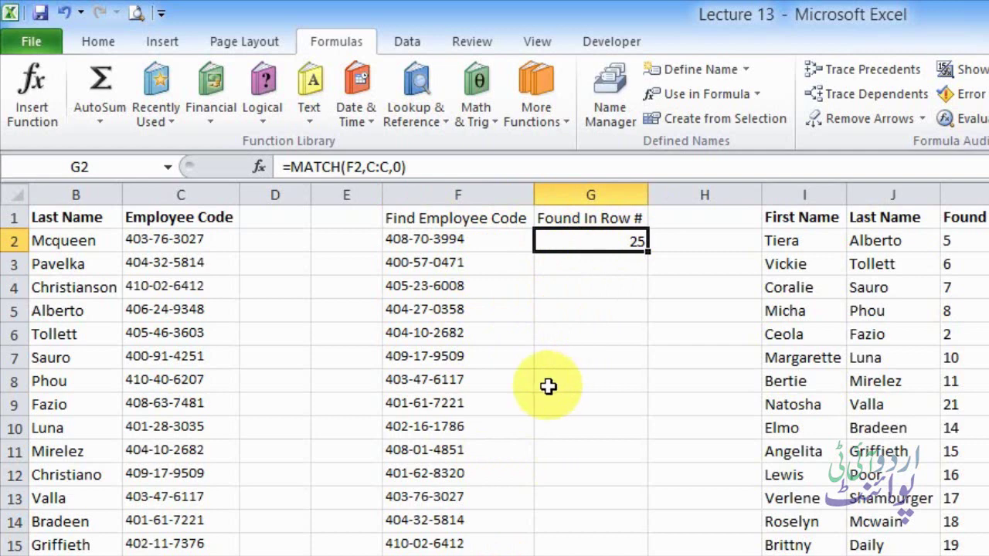
Step: Retype G2 as =MATCH(F2,C:C,0), an exact match of F2's code in column C
key(Delete)
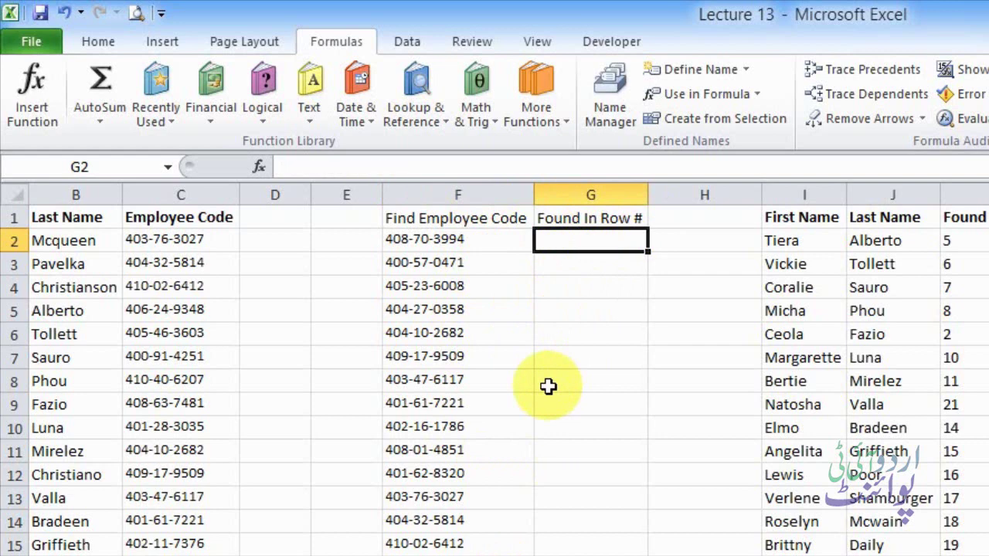
text(=)
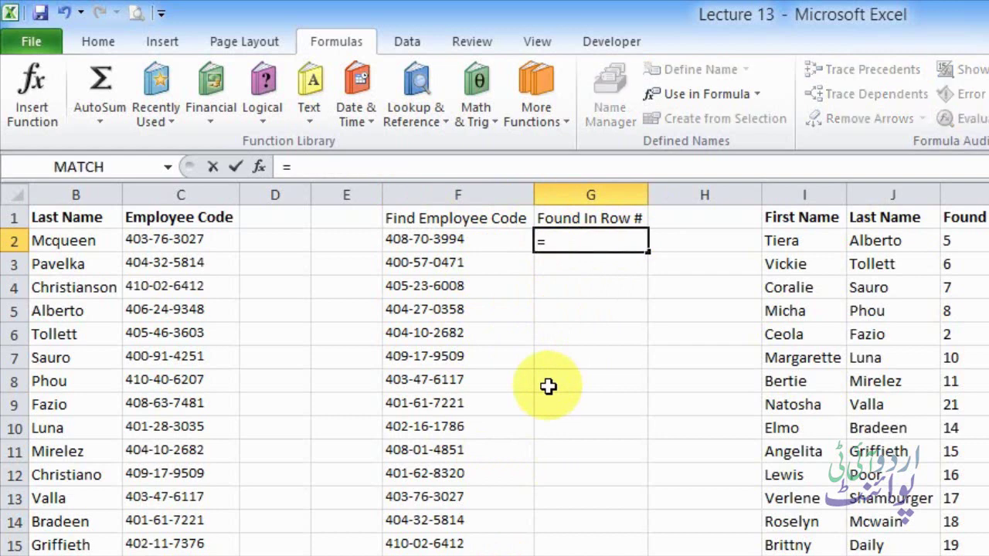
text(m)
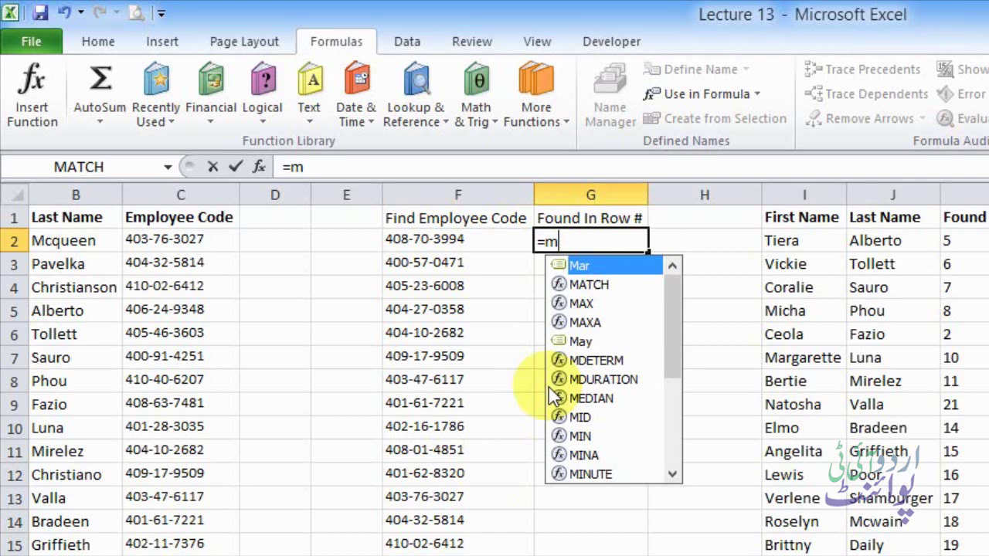
text(a)
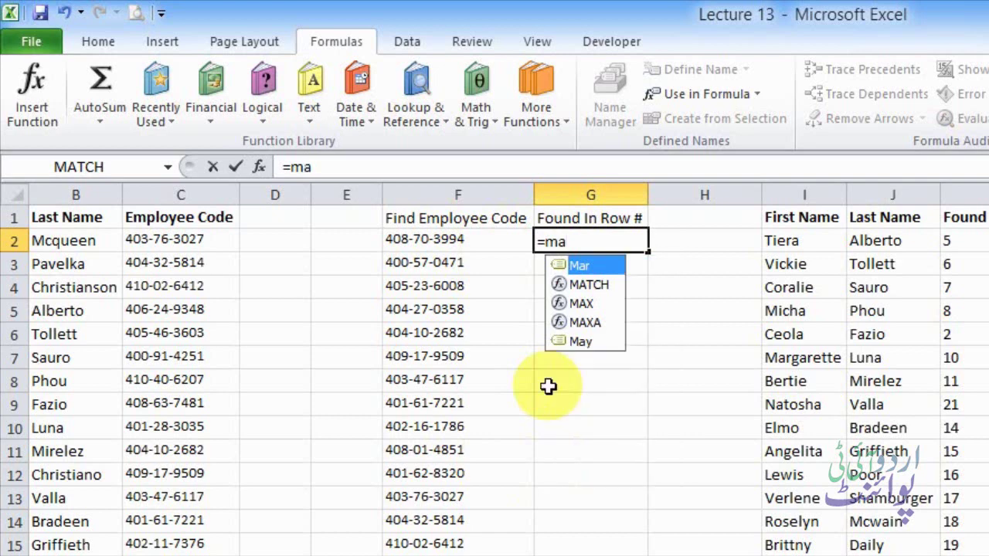
text(t)
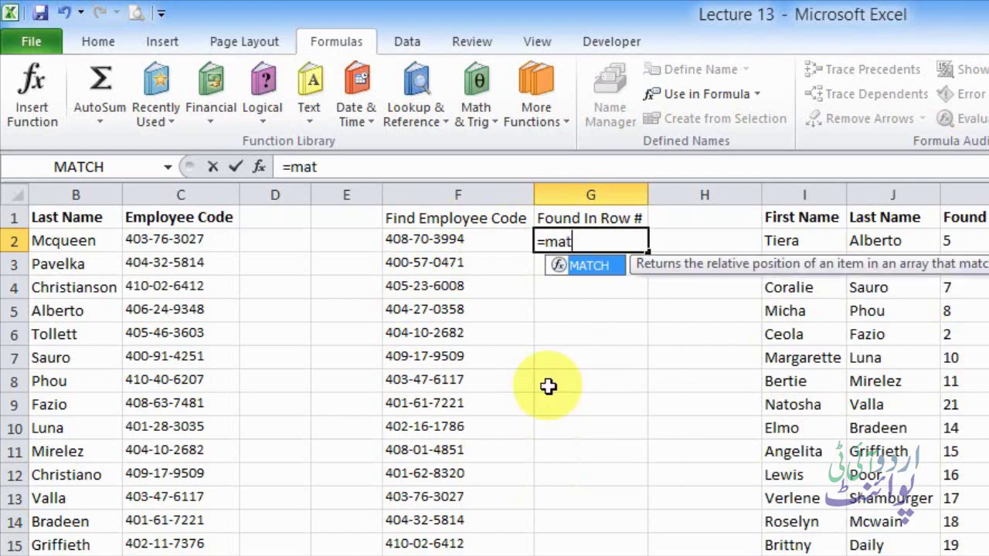
key(Tab)
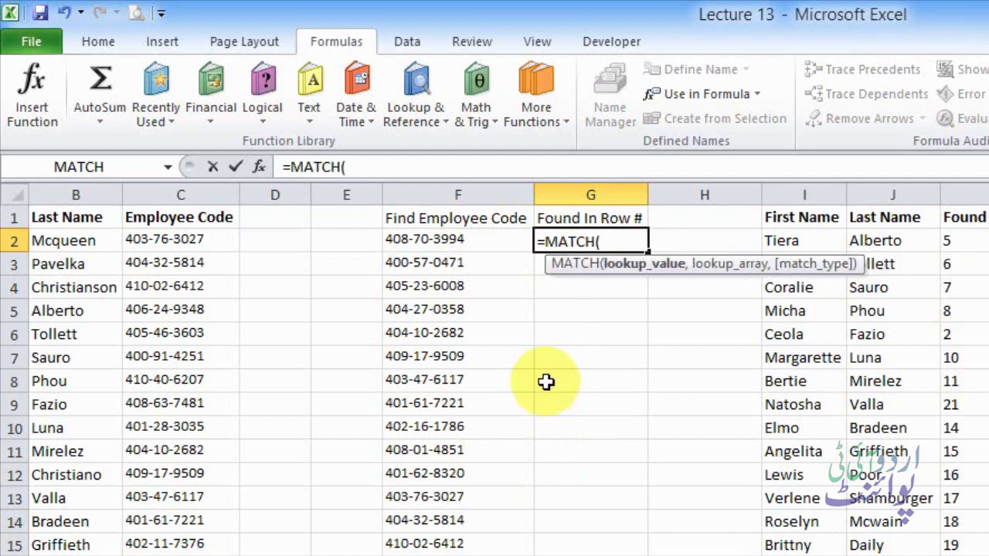
click(418, 243)
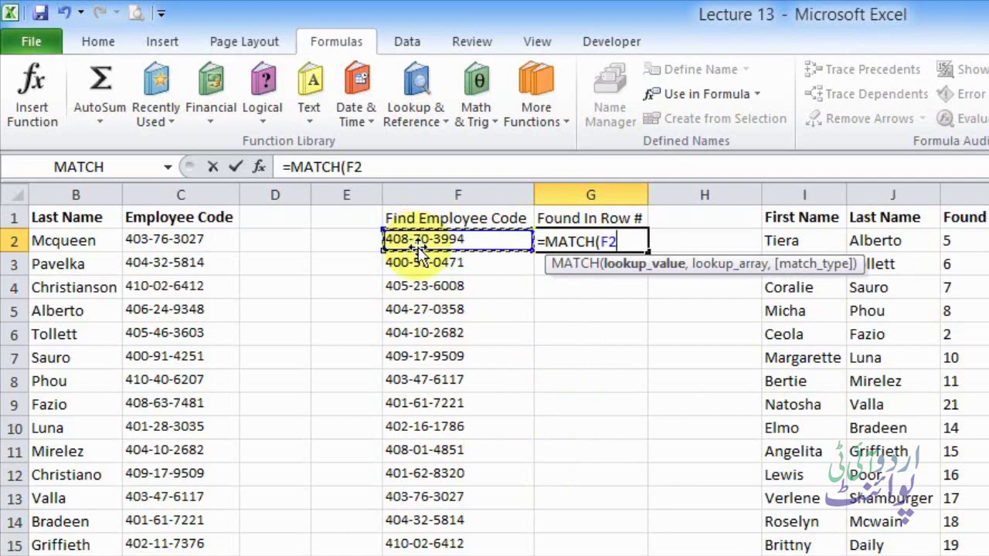
text(,)
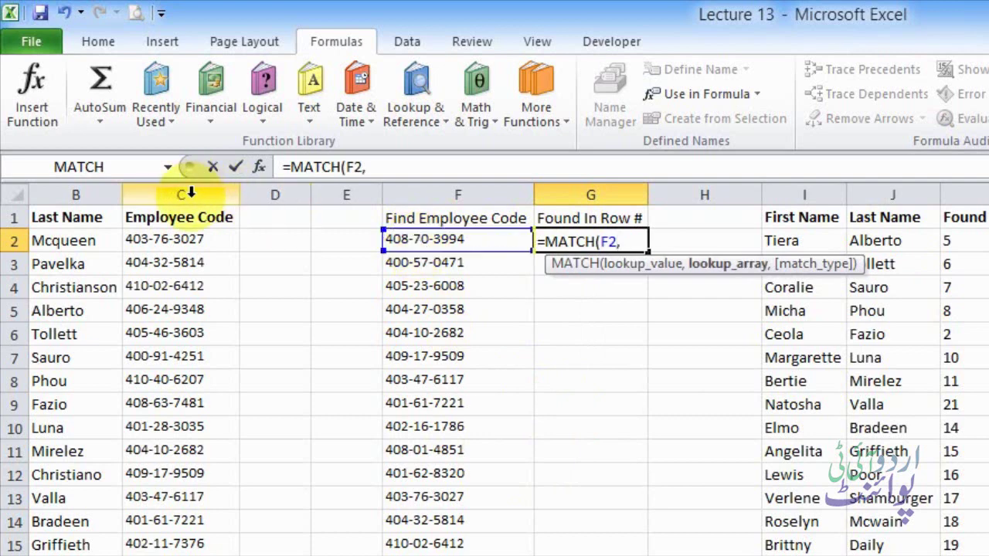
click(191, 193)
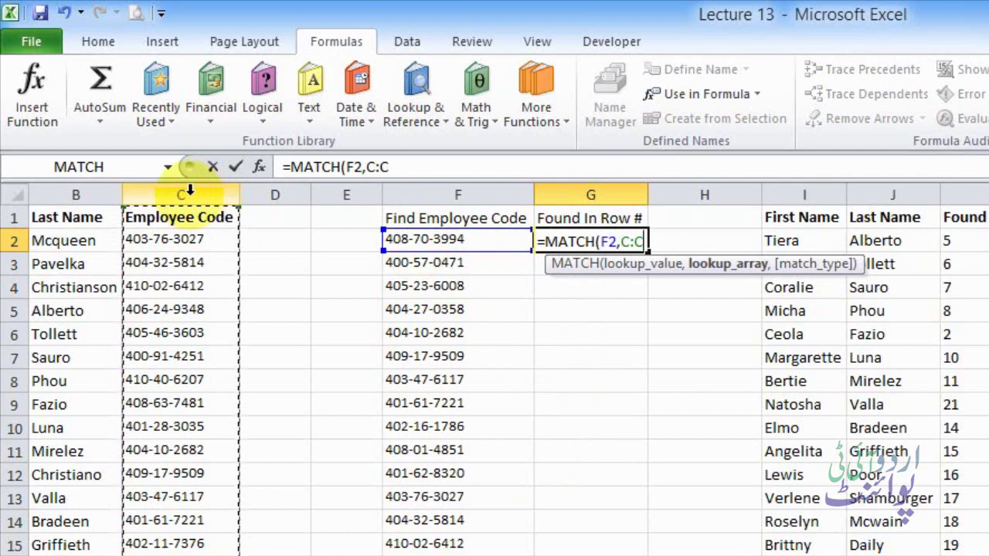
text(,)
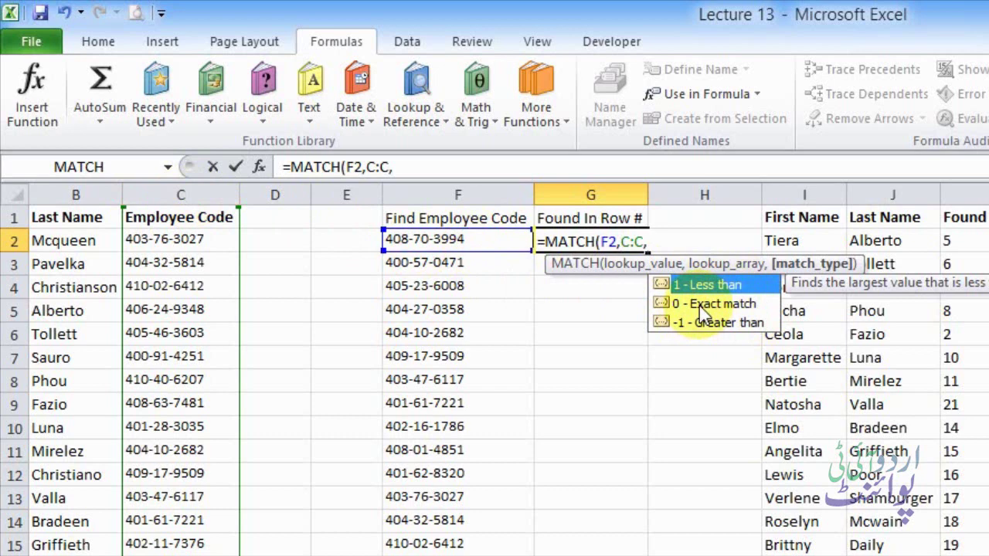
text(0)
text())
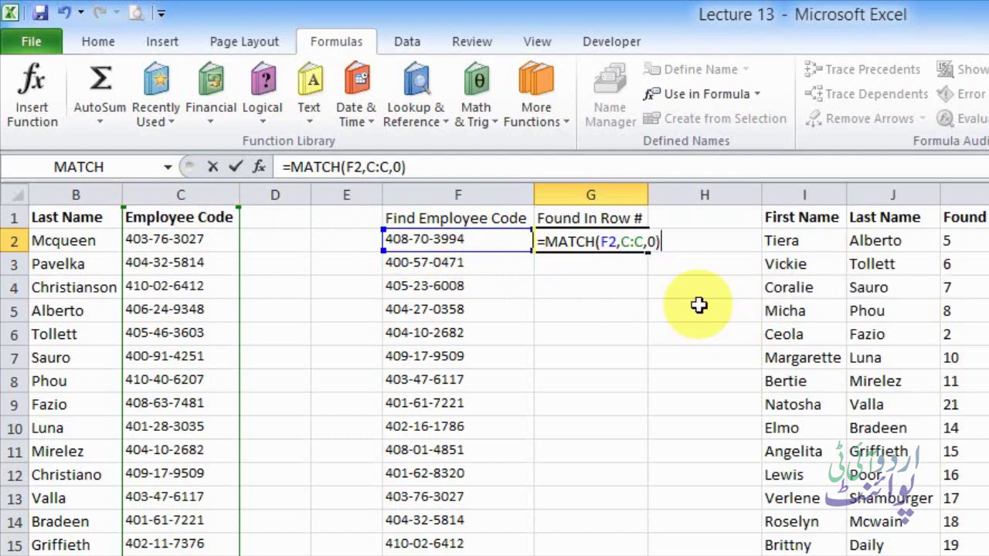
key(ctrl+Return)
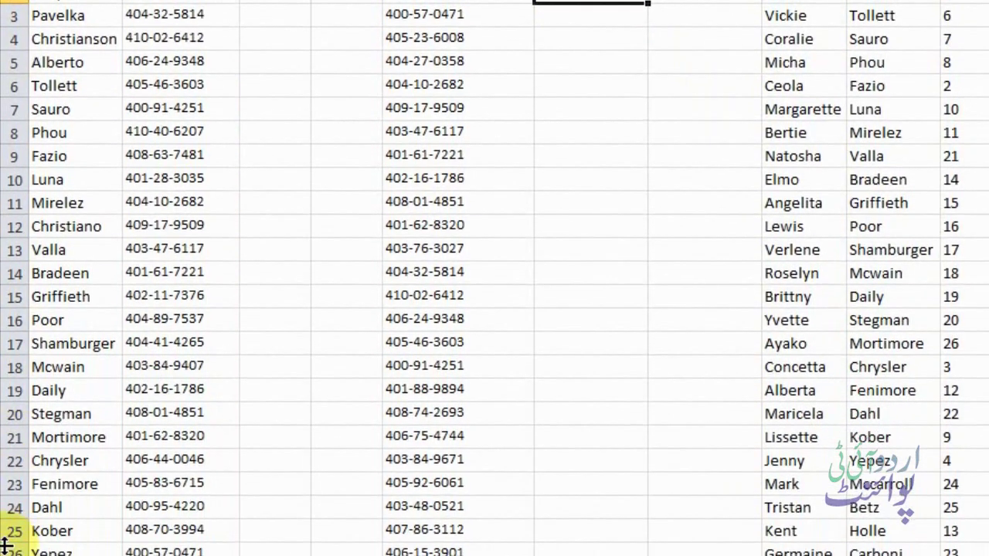
click(11, 530)
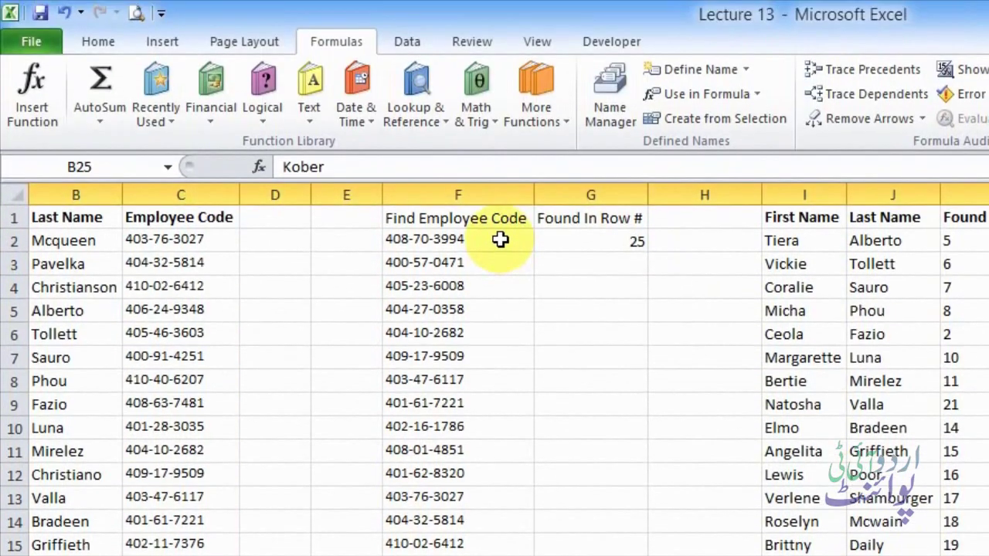
click(627, 243)
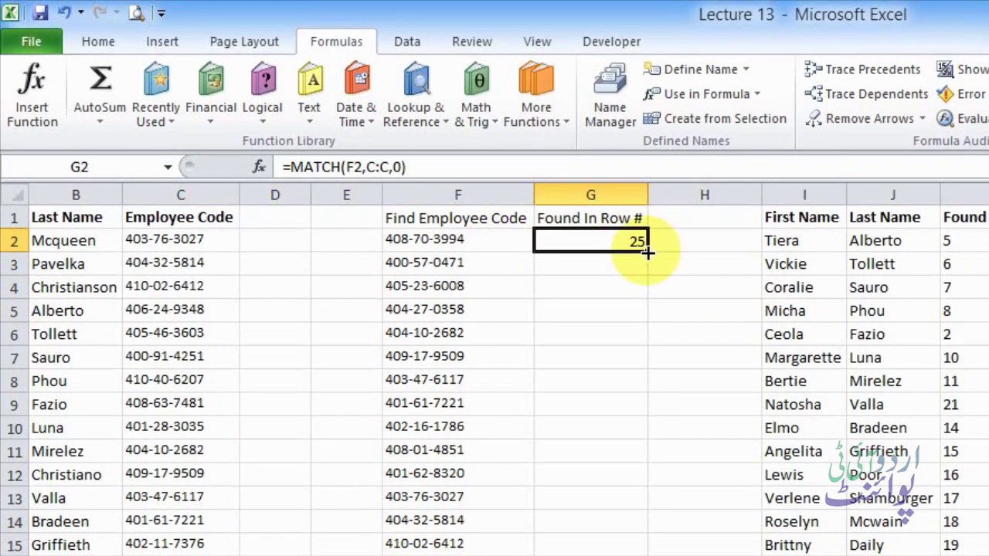
Step: Copy G2's MATCH formula down column G, giving row numbers 25, 26, 27, 28 onward
double_click(647, 252)
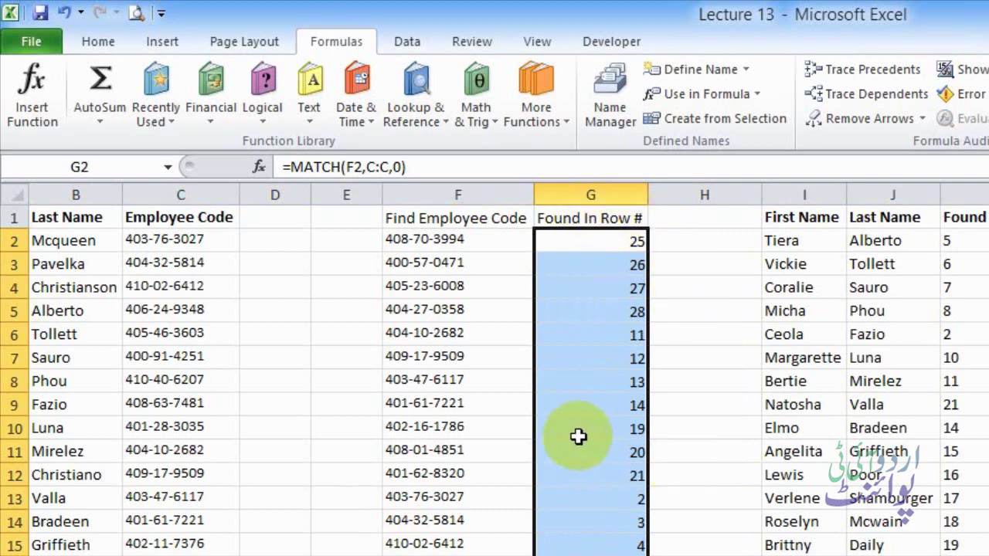
click(479, 226)
drag(481, 228, 592, 490)
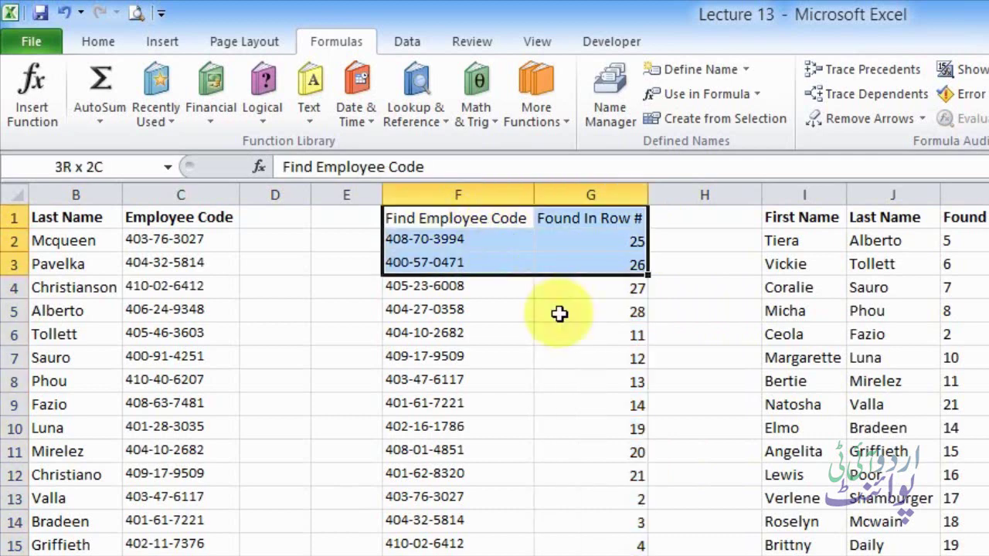
click(588, 216)
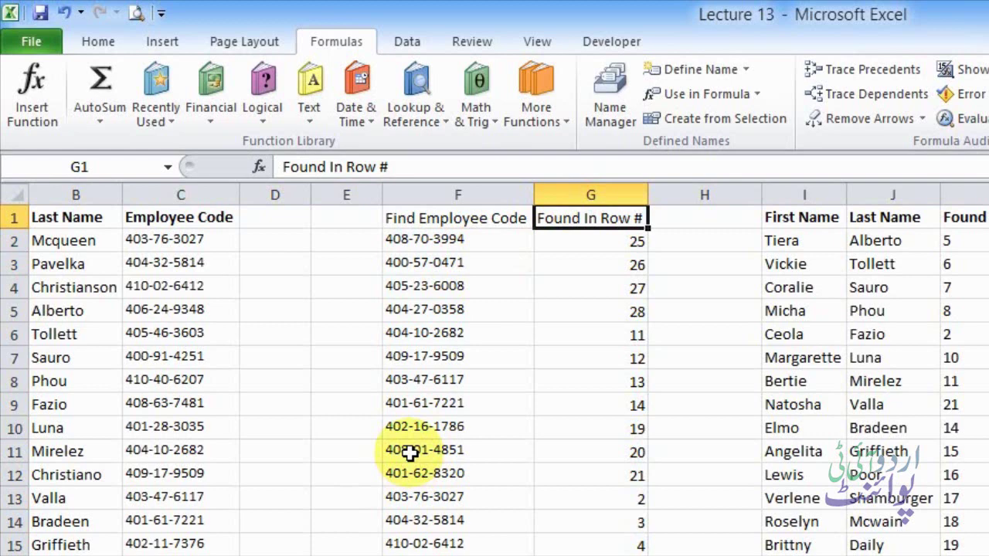
click(808, 244)
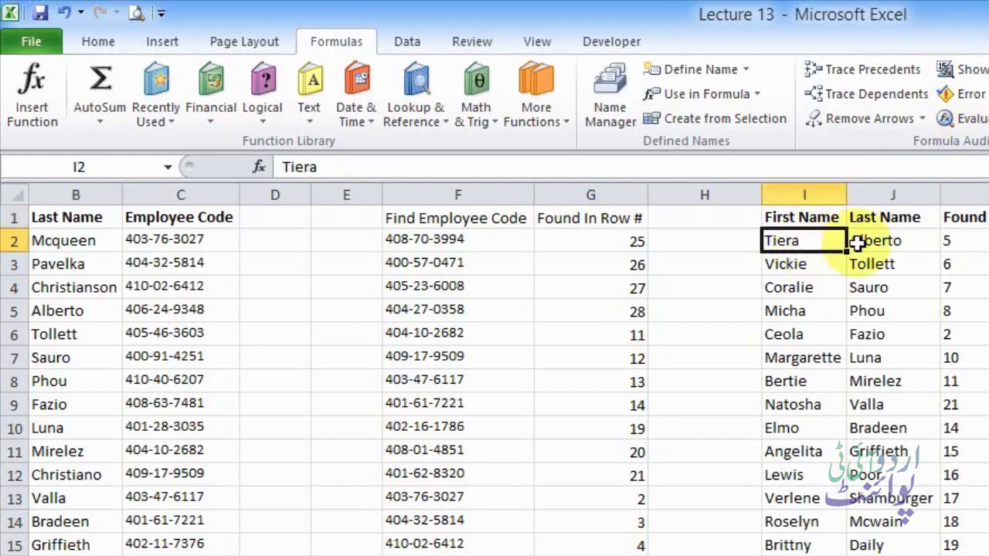
click(857, 243)
click(803, 246)
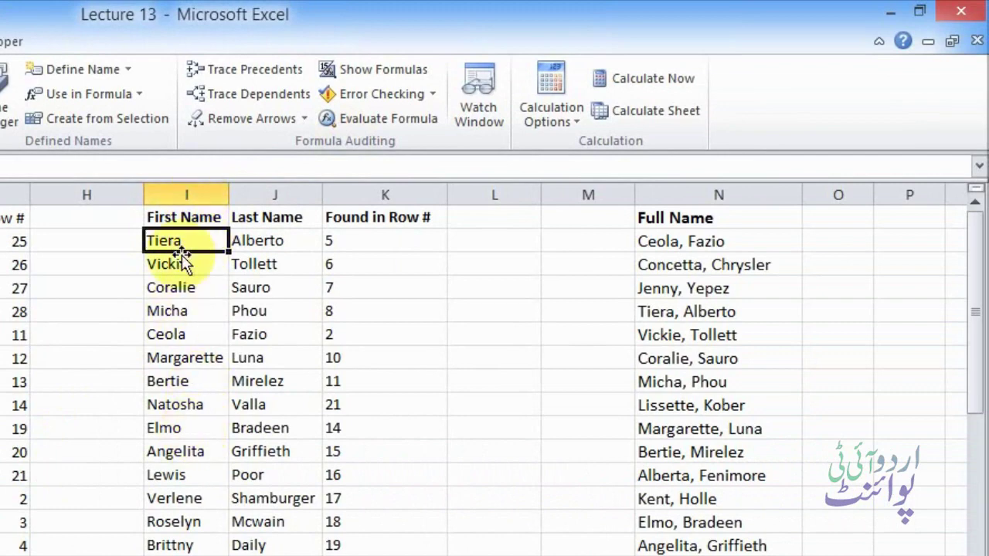
click(255, 241)
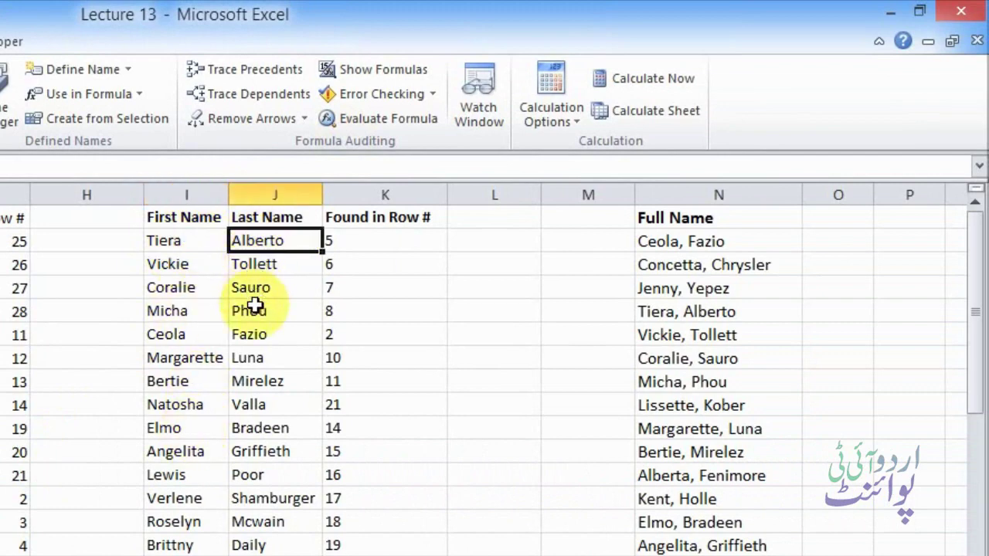
click(382, 238)
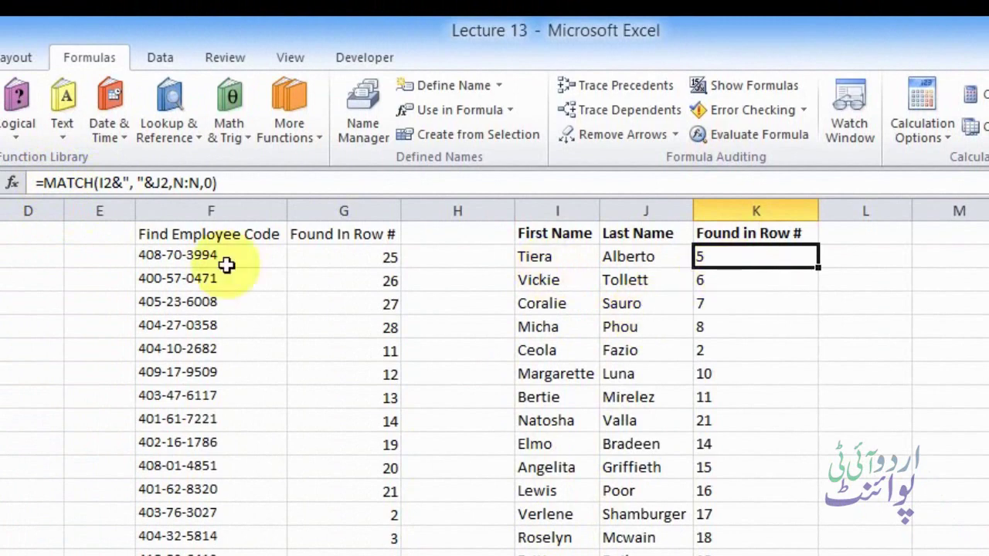
double_click(724, 257)
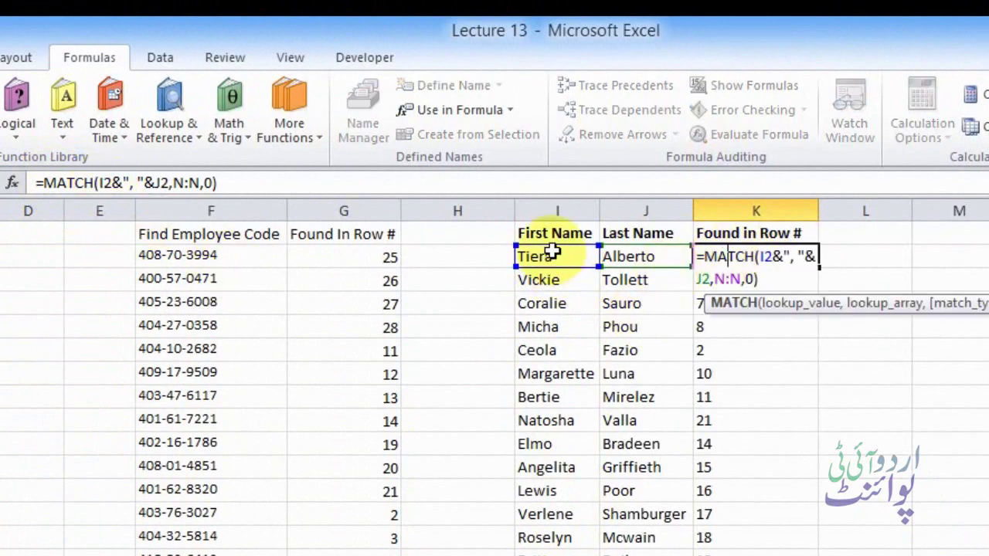
double_click(767, 256)
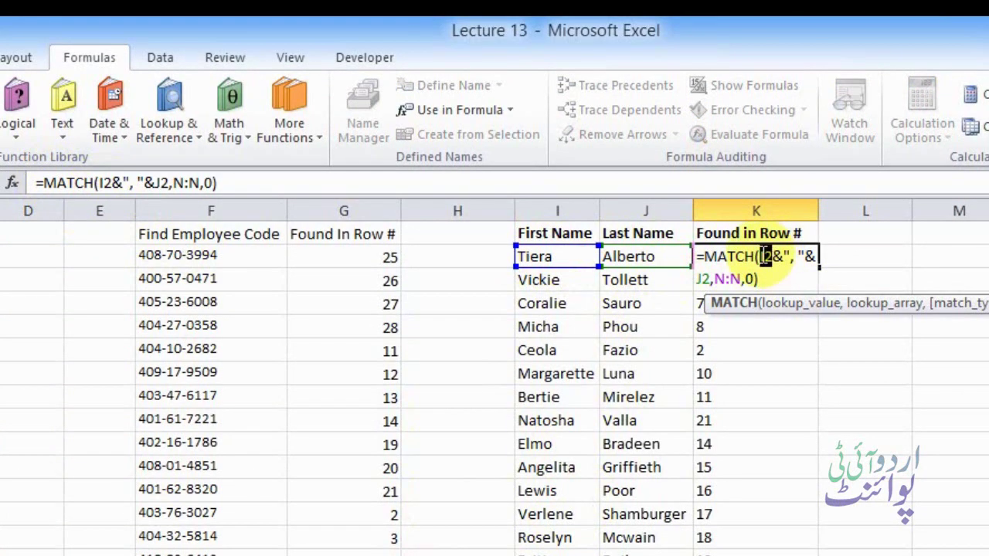
click(773, 256)
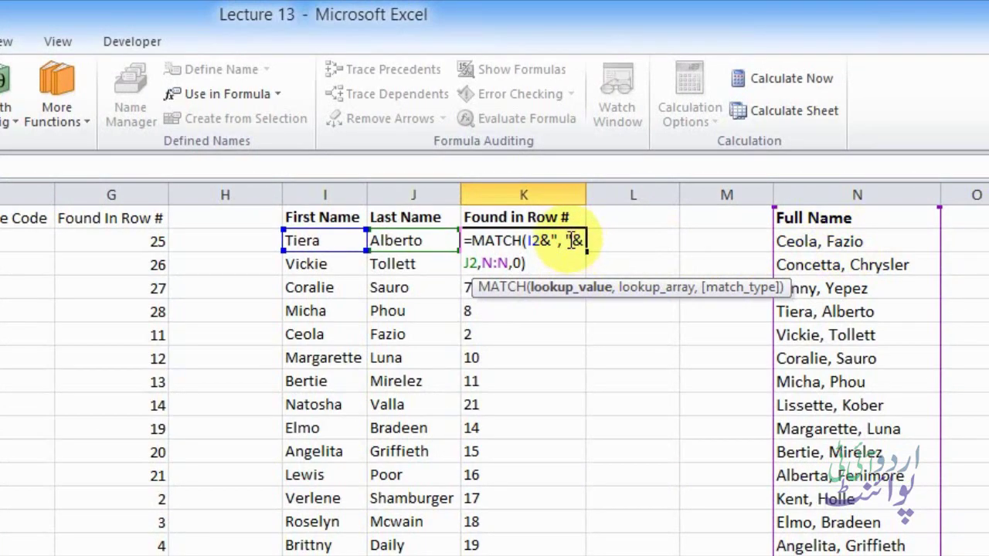
text(")
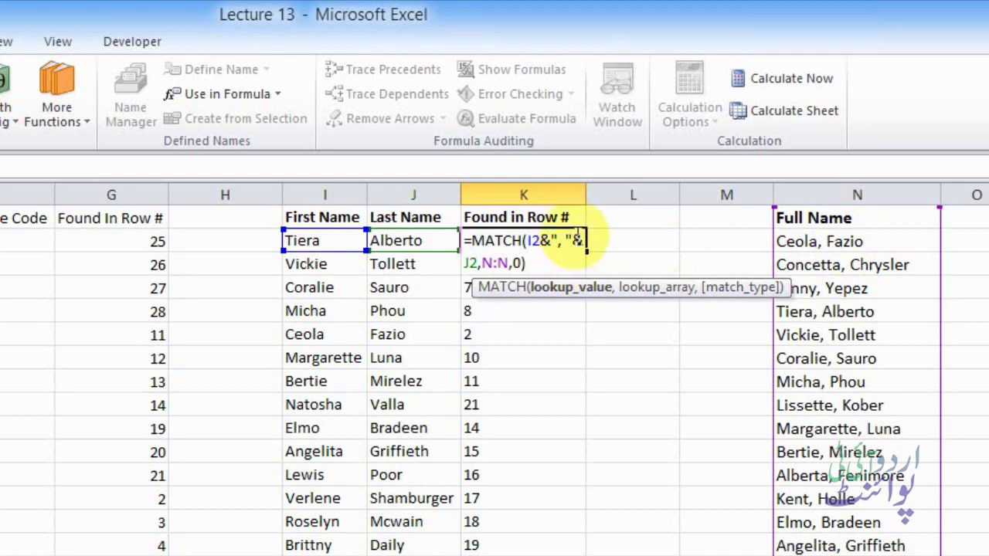
click(567, 240)
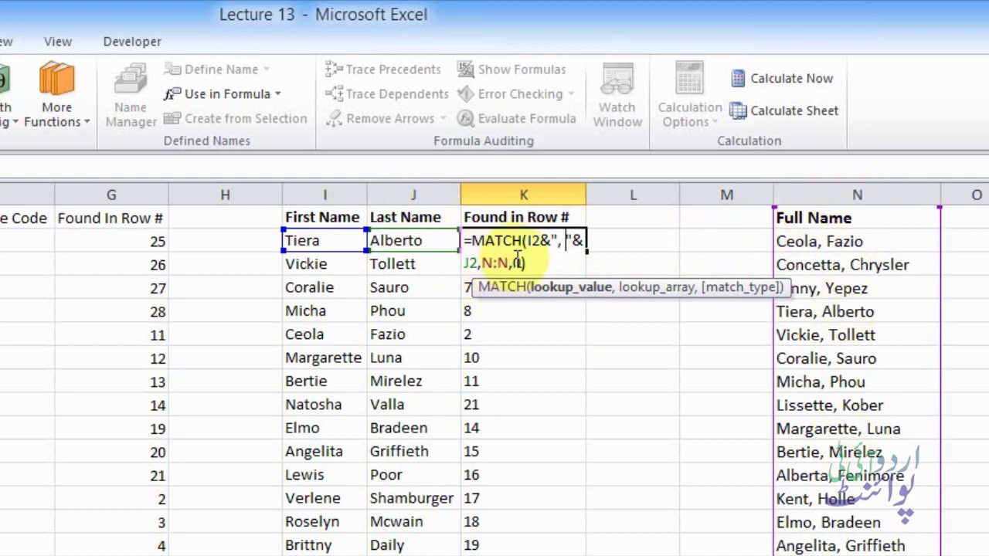
click(522, 263)
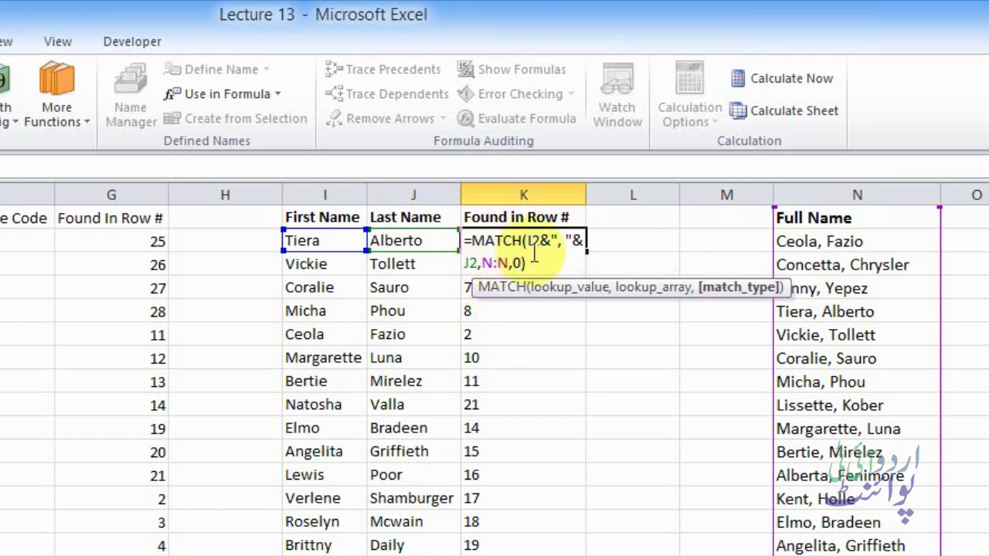
drag(539, 240, 579, 242)
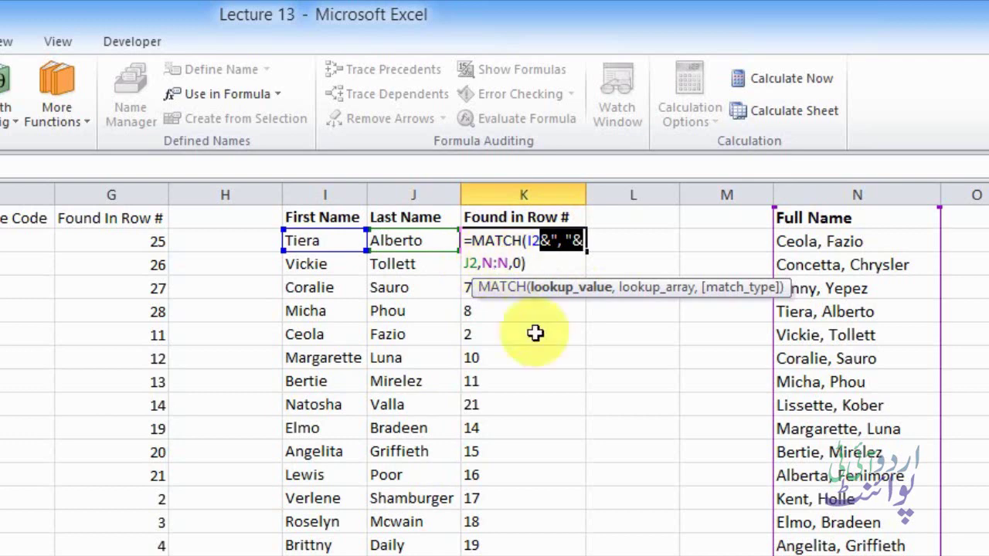
Step: Keep K2's result of 5 and check the matching employee's row in the list
key(Return)
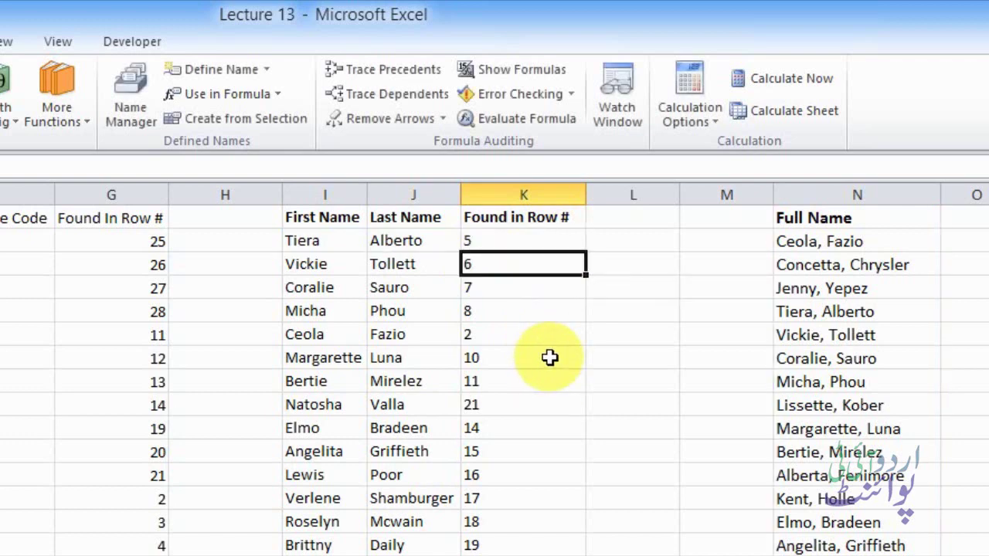
click(556, 241)
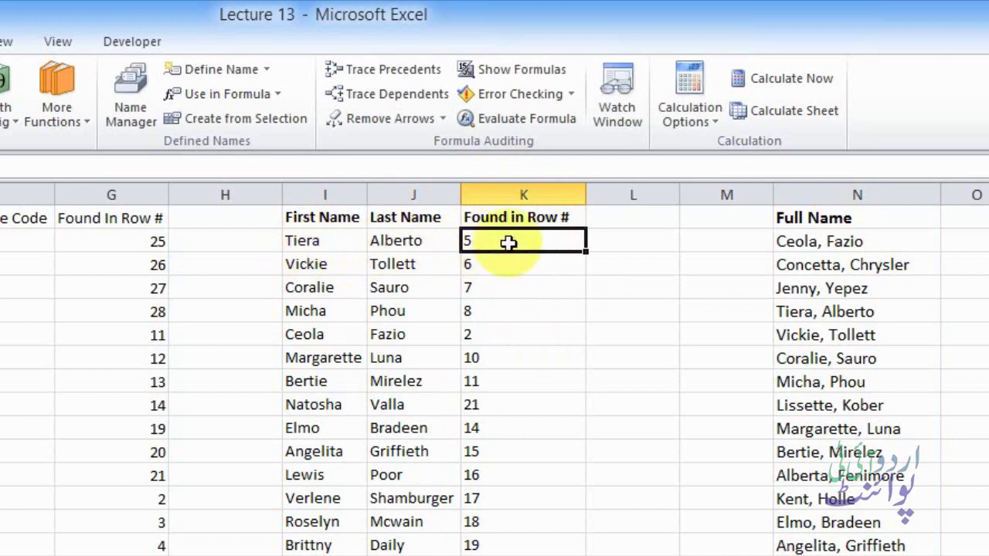
click(0, 311)
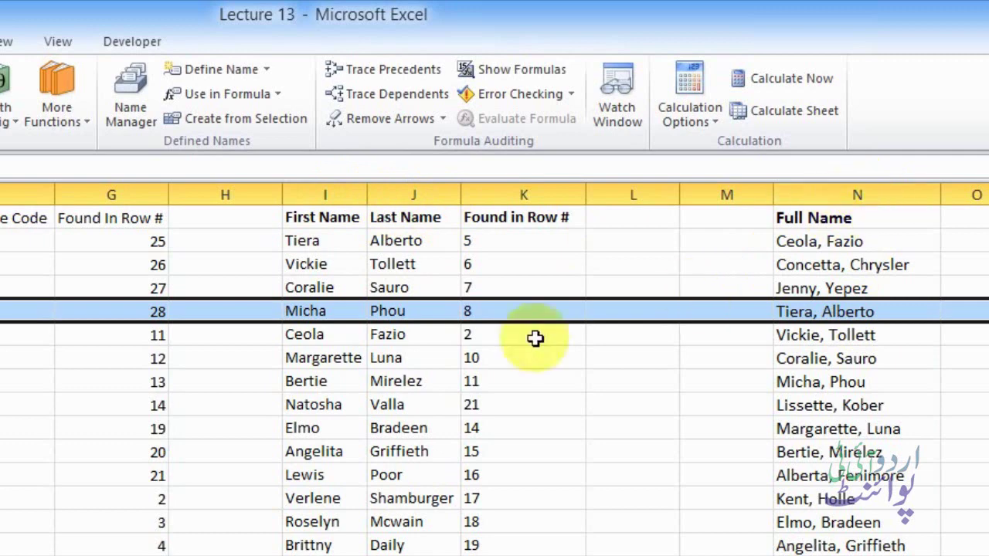
click(518, 246)
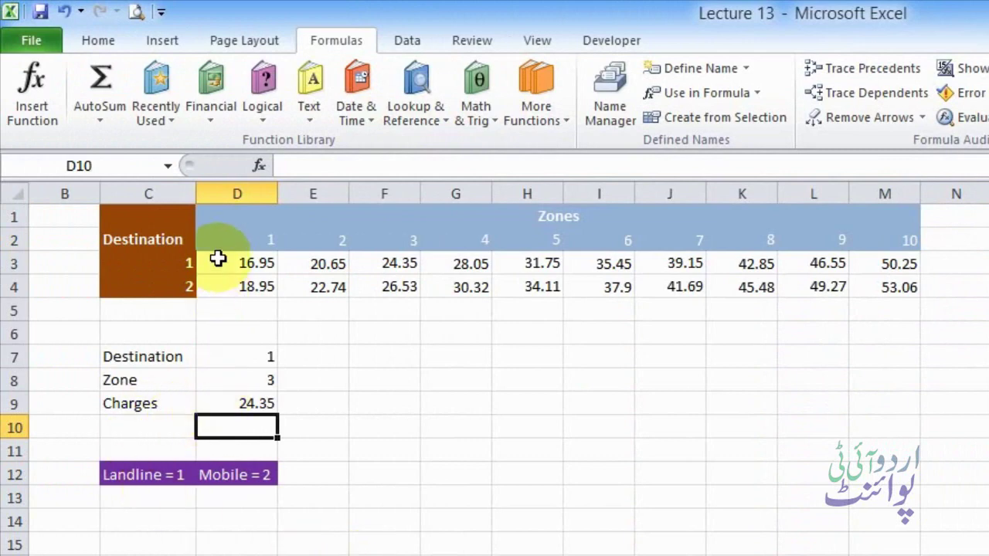
Step: Review the D3:M4 rates, the column C destinations, and D9's =INDEX(D3:M4,D7,D8)
drag(223, 256, 908, 287)
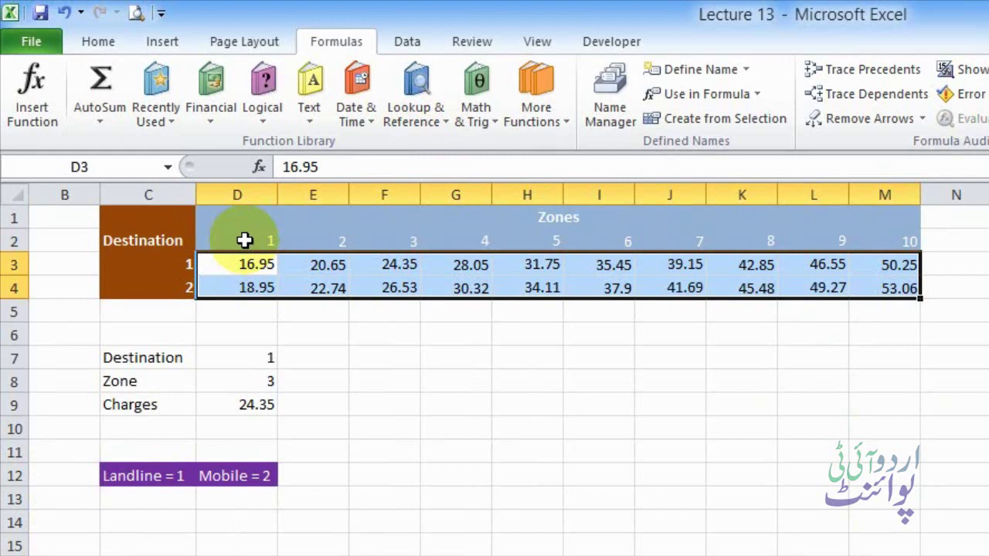
click(245, 241)
click(186, 266)
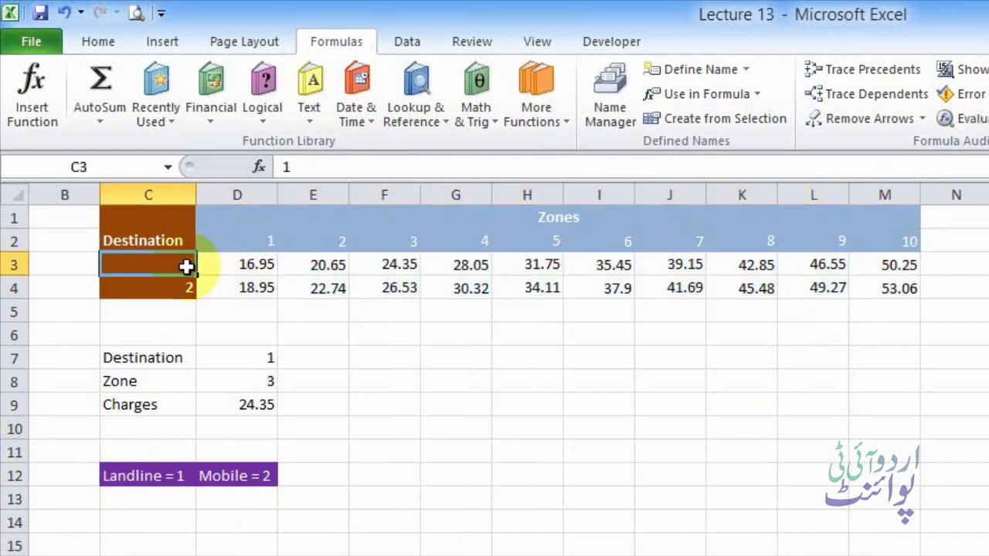
click(246, 409)
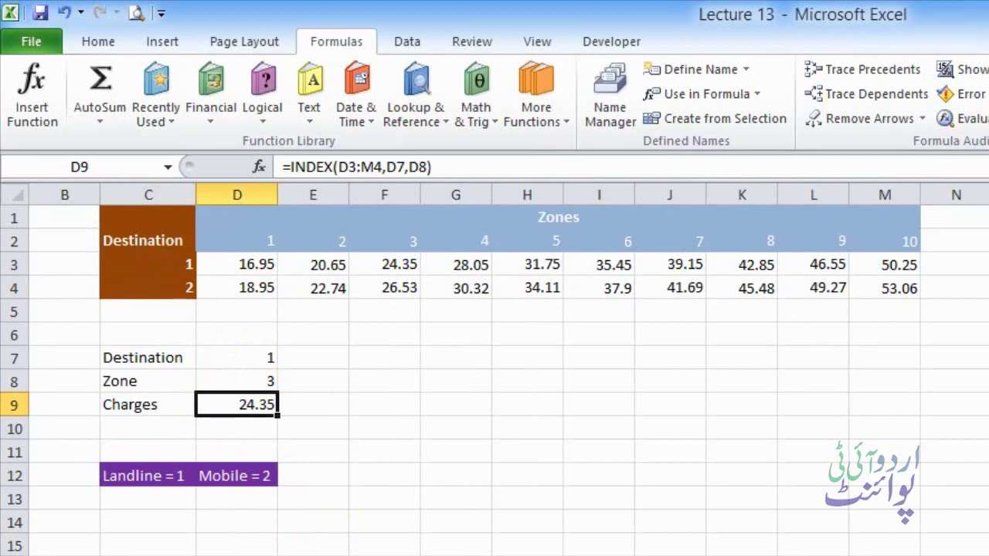
Step: Retype D9 as =INDEX(D3:M4,D7,D8), returning 24.35 for Destination 1, Zone 3
text(=)
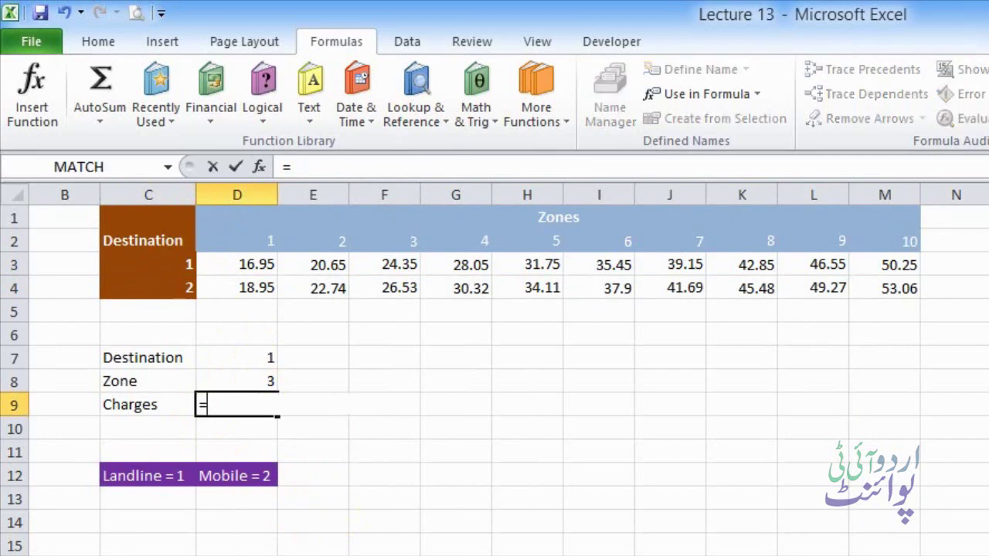
text(in)
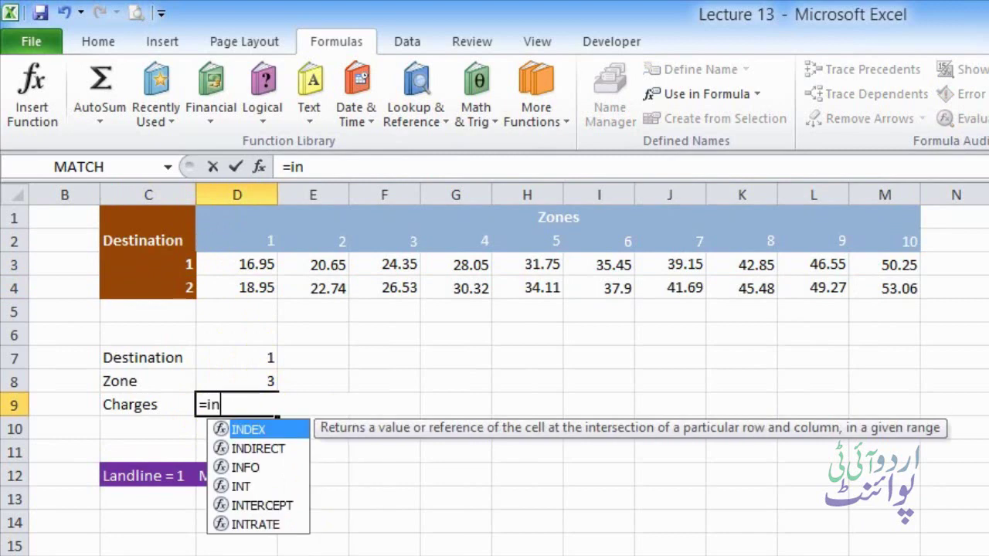
text(d)
key(Tab)
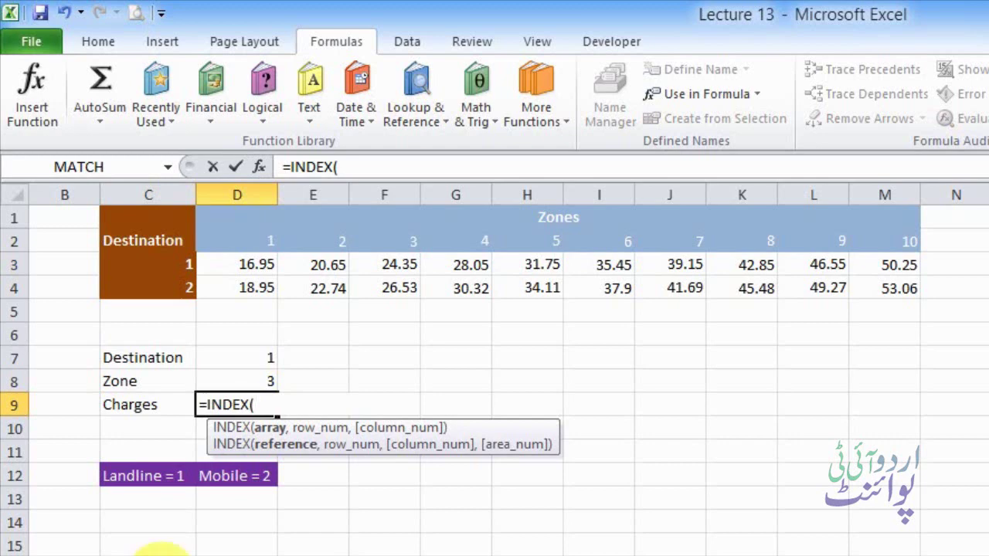
drag(226, 267, 875, 290)
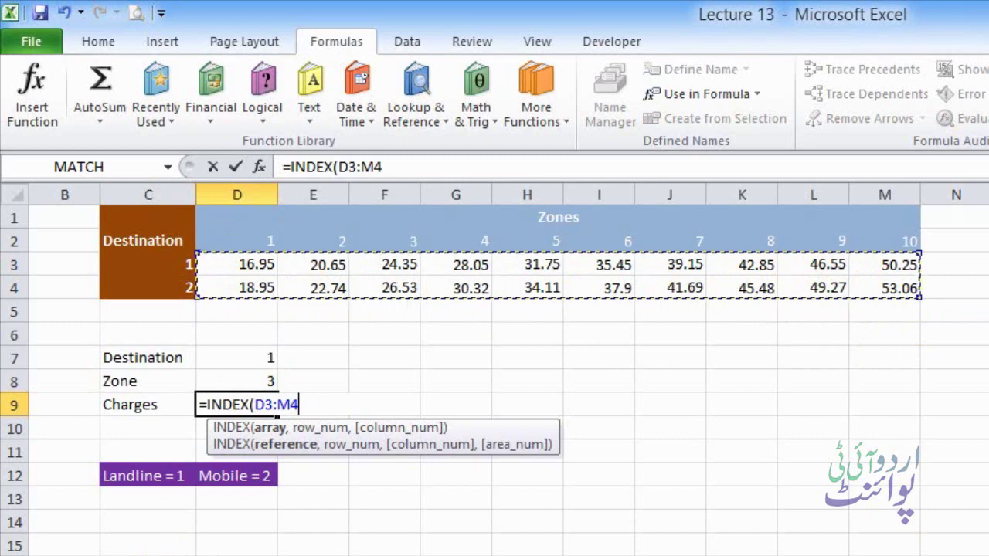
text(,)
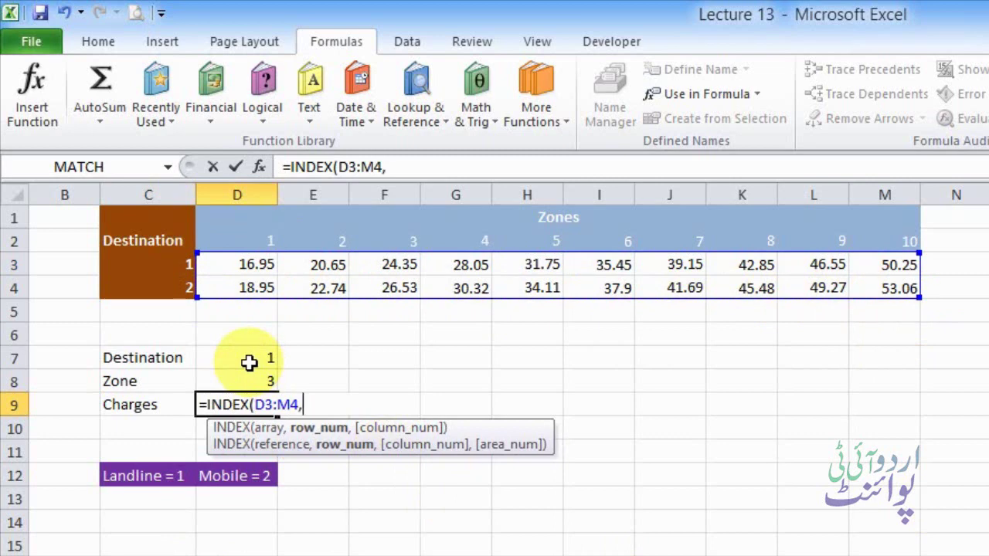
click(245, 358)
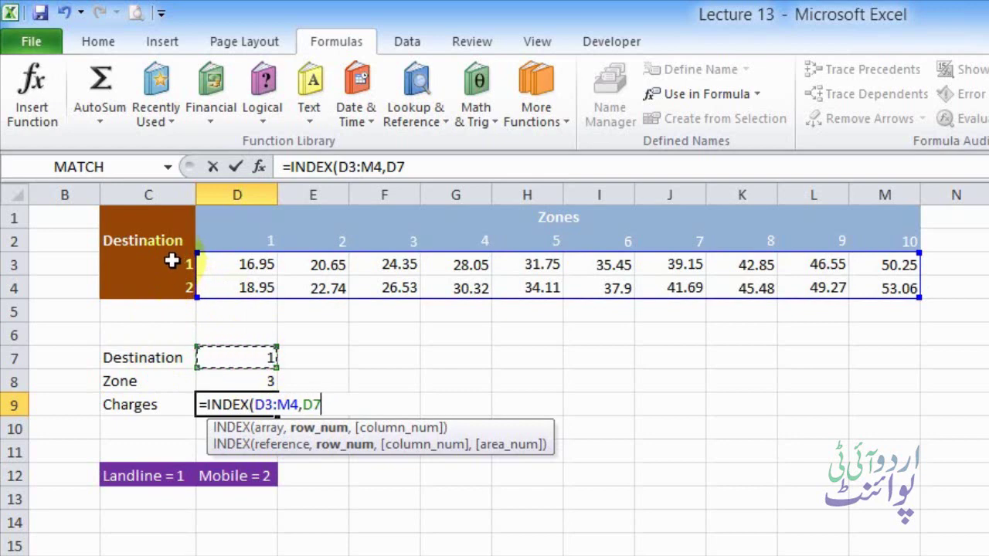
text(,)
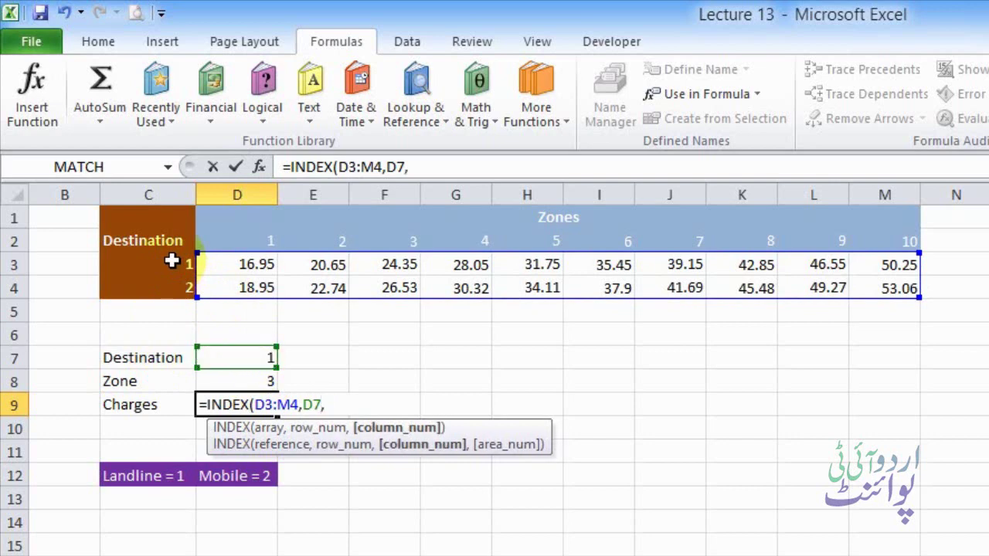
click(218, 379)
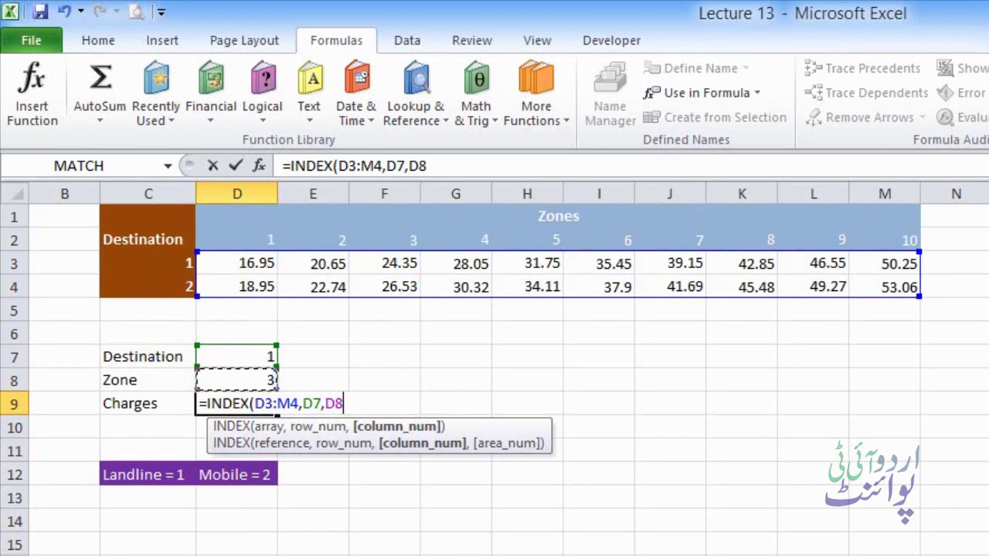
text())
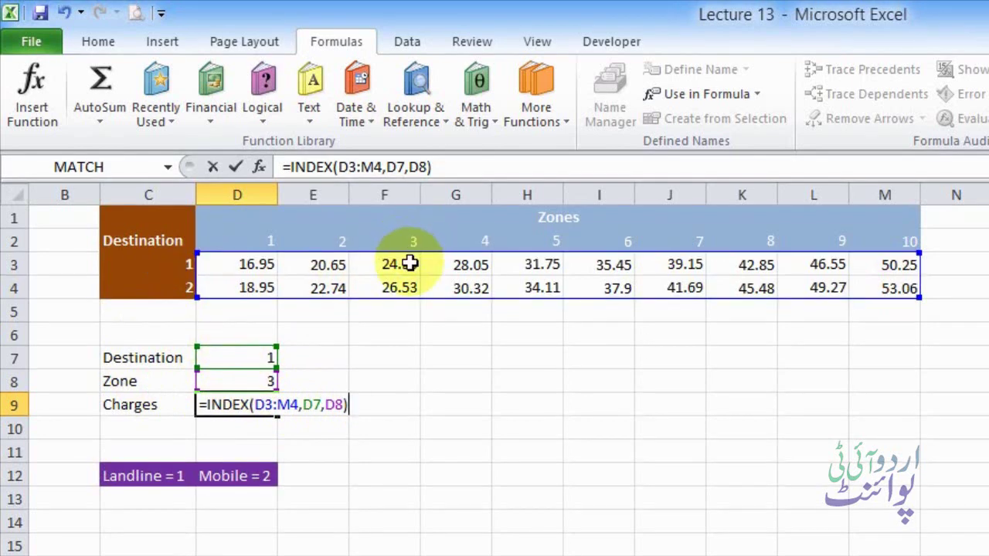
key(Return)
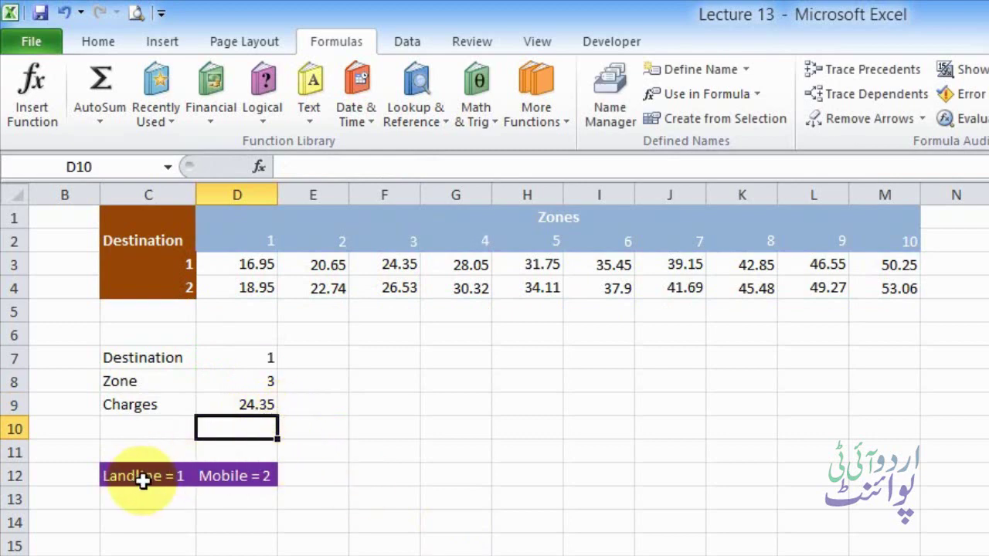
Step: Review the destination legend in row 12: Landline = 1, Mobile = 2
drag(139, 477, 232, 475)
click(236, 533)
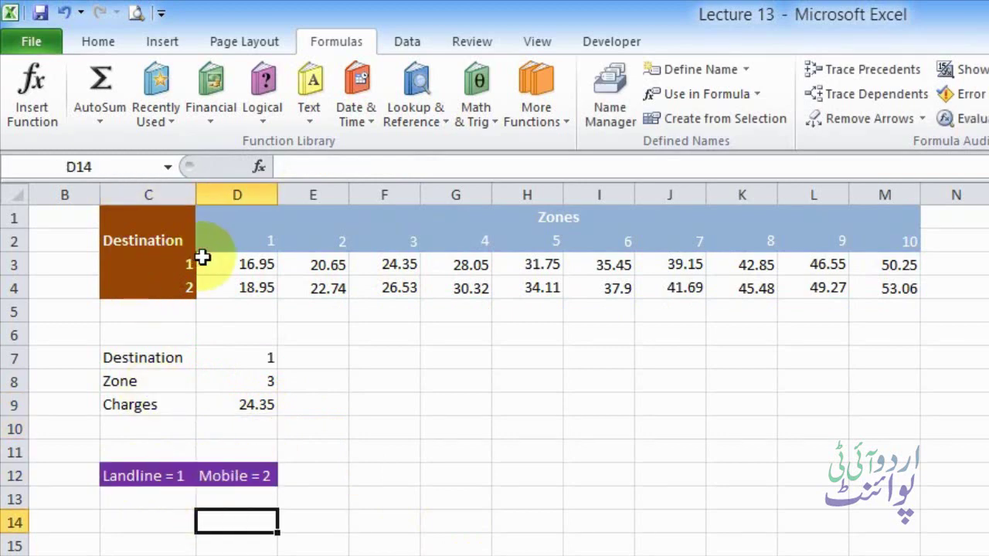
click(172, 472)
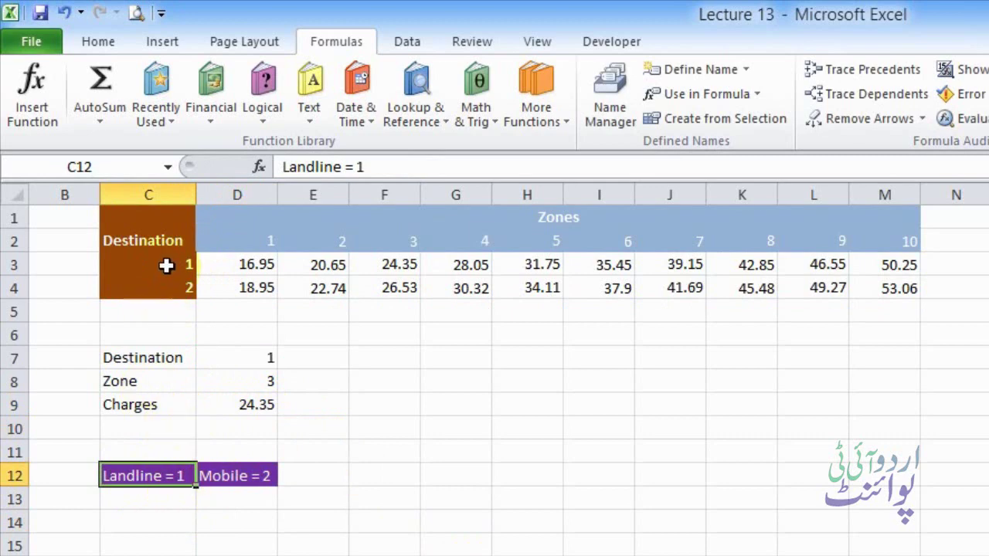
click(232, 481)
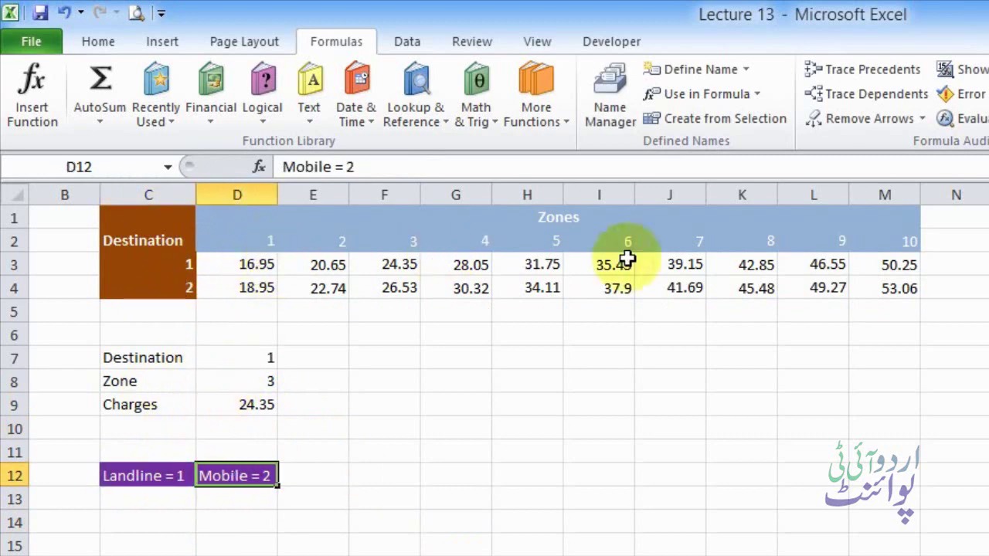
Step: Enter 2 as the destination in D7 so the charge recalculates
click(246, 355)
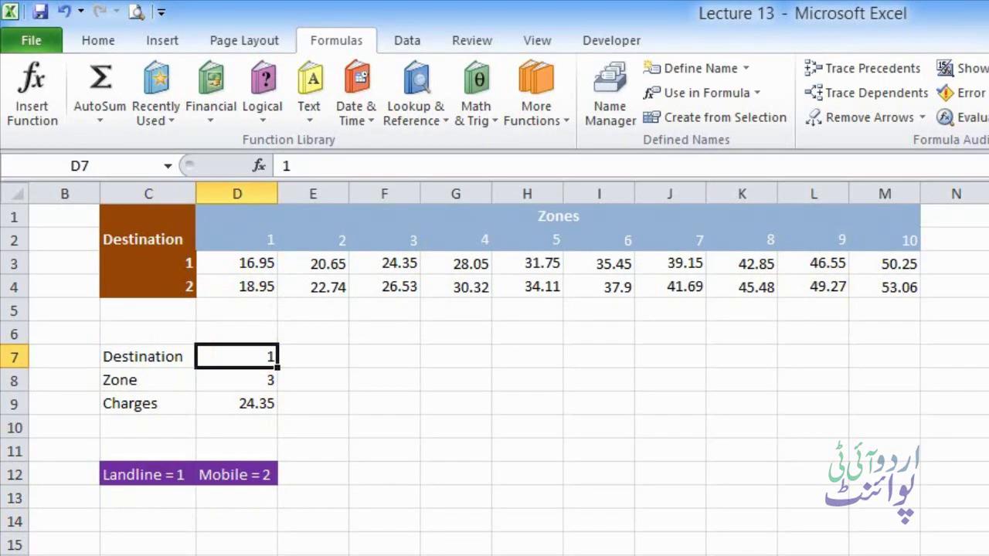
text(2)
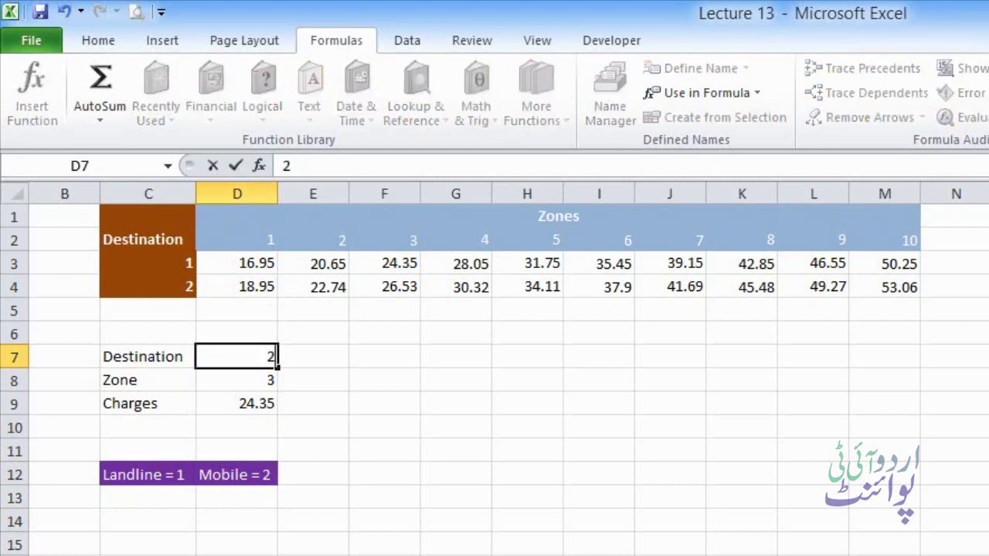
key(Return)
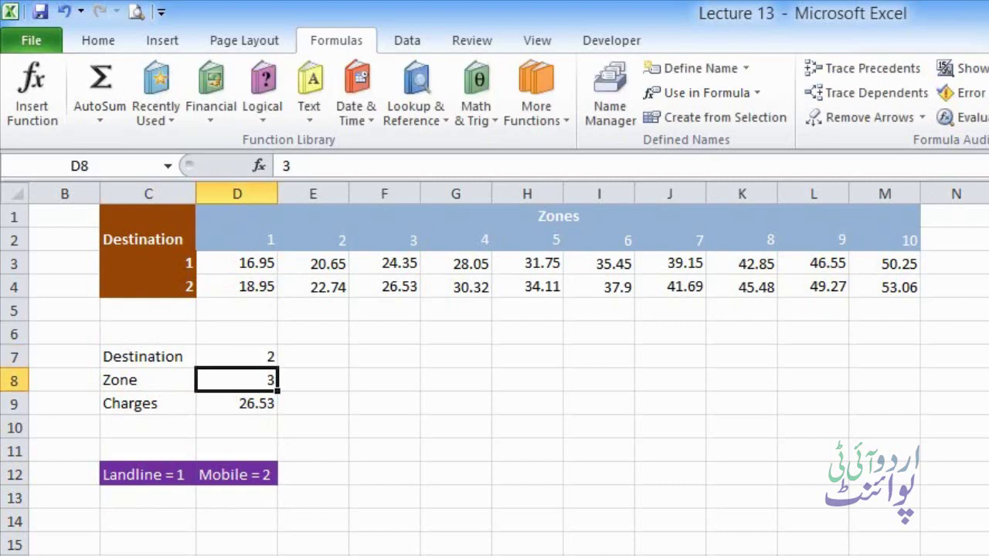
Step: Trace D9's INDEX formula to destination 2, the zone in D8, and its D7 argument
click(222, 405)
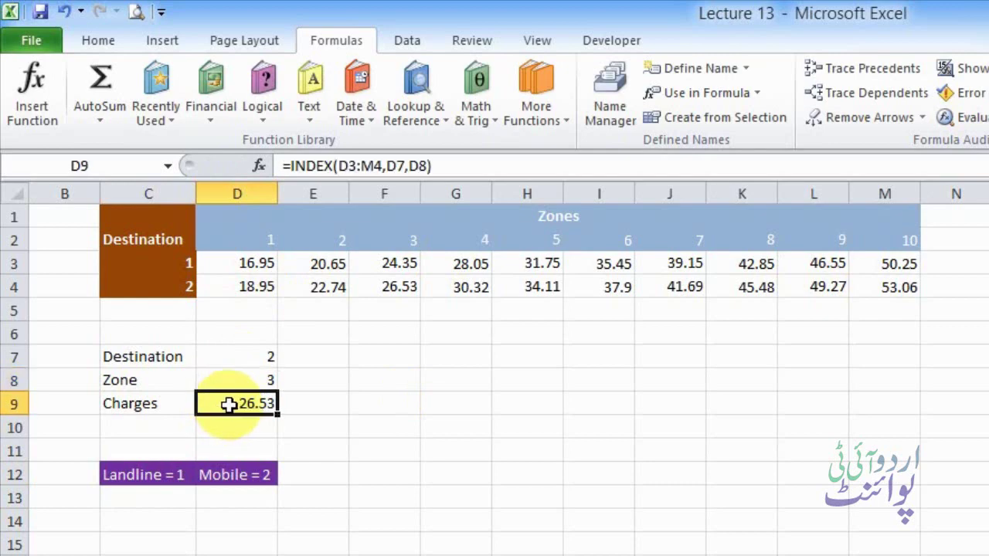
click(264, 358)
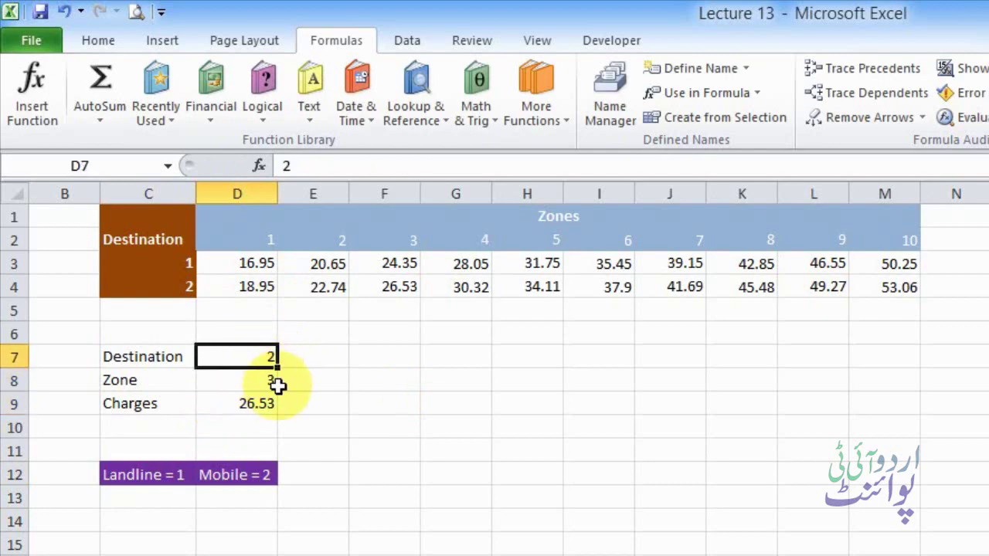
click(175, 289)
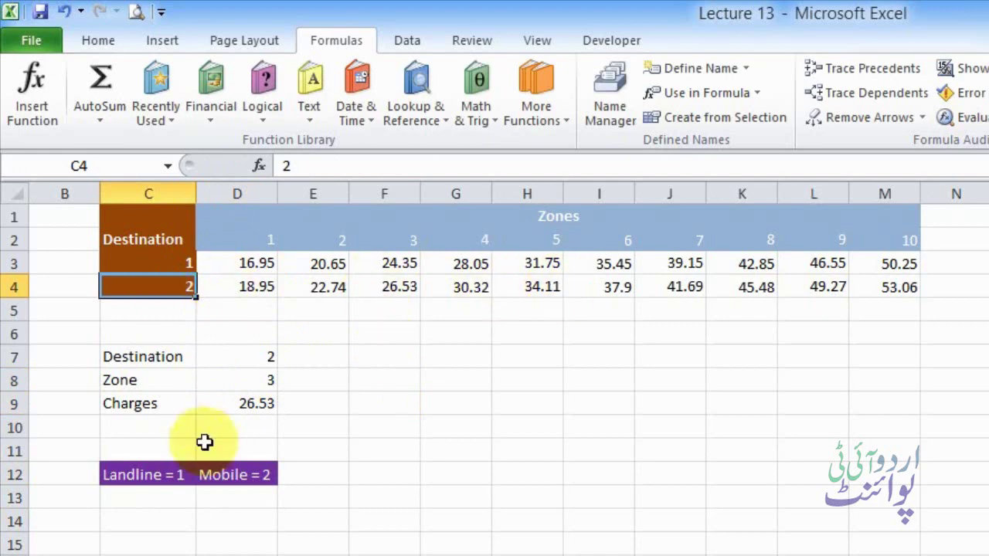
click(271, 375)
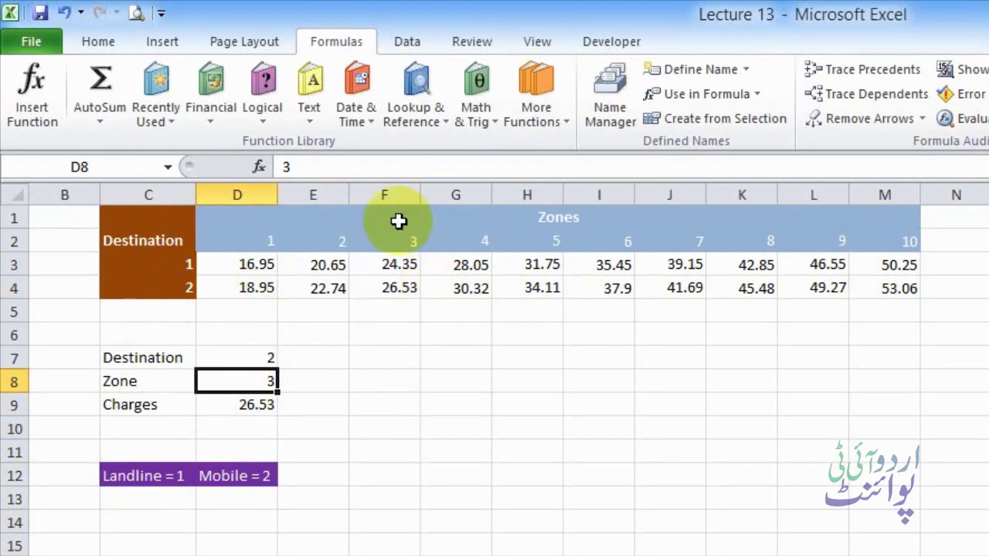
click(260, 404)
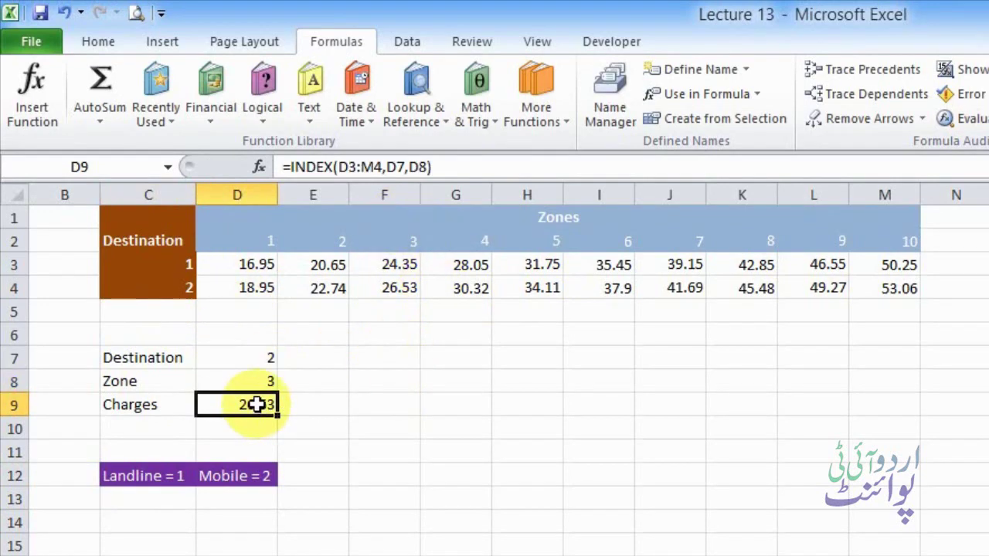
double_click(258, 405)
click(317, 430)
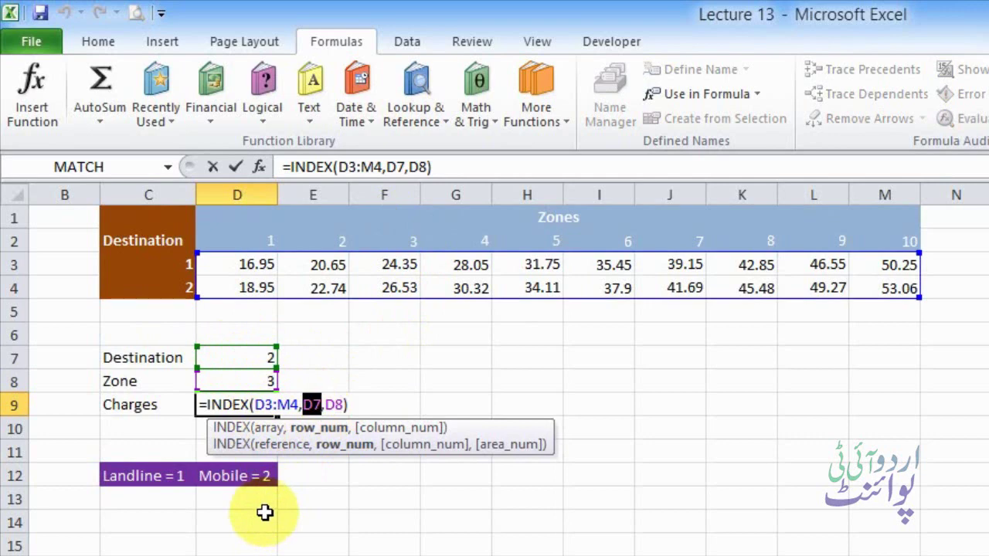
key(Return)
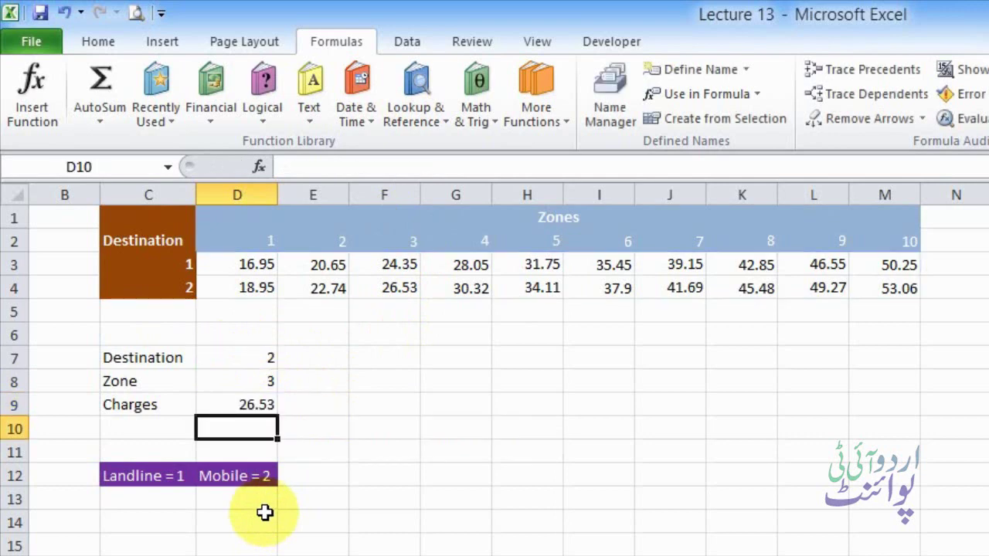